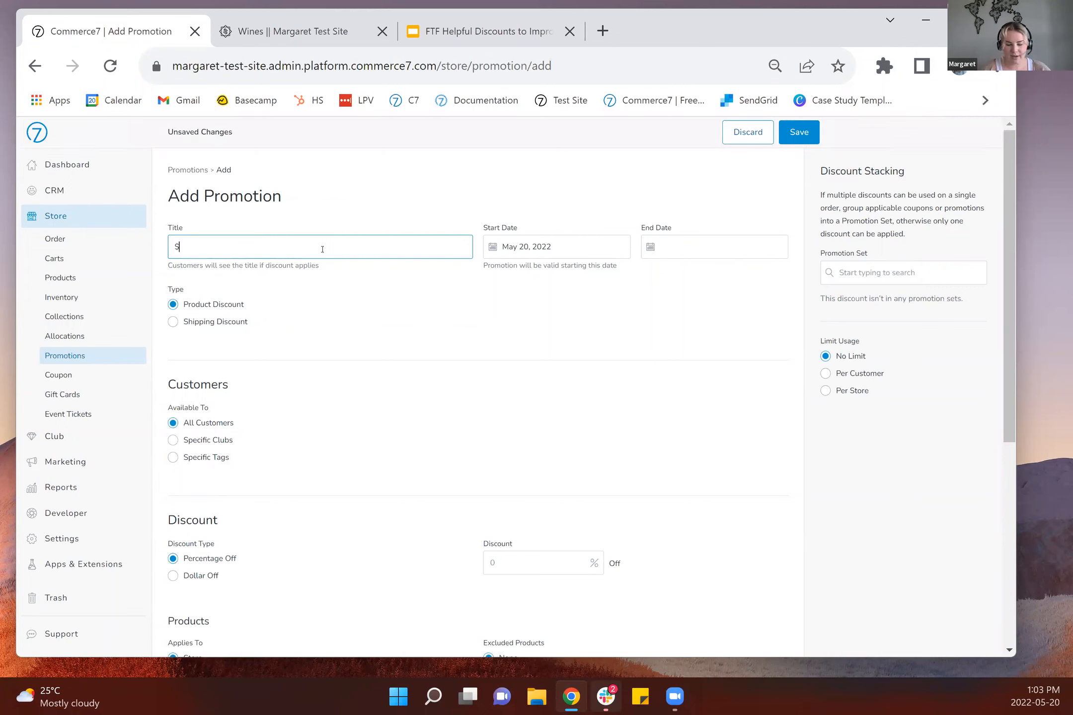
- Title the new promotion "$10 Shipping" and make it a shipping discount
type("Shipp")
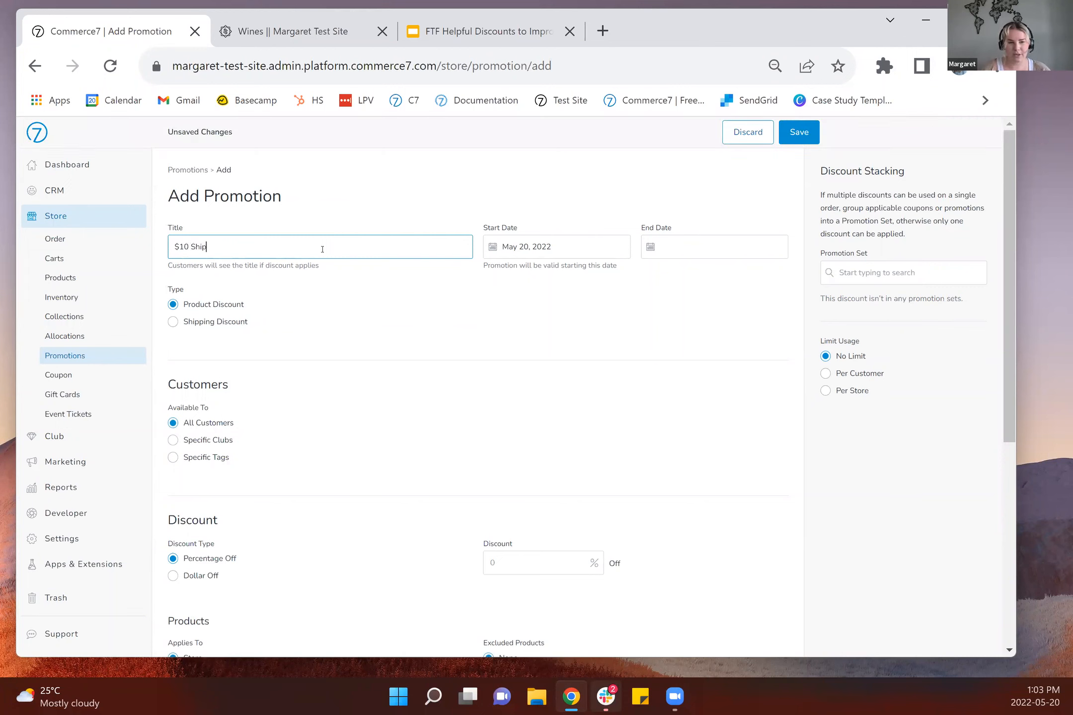
type("ing")
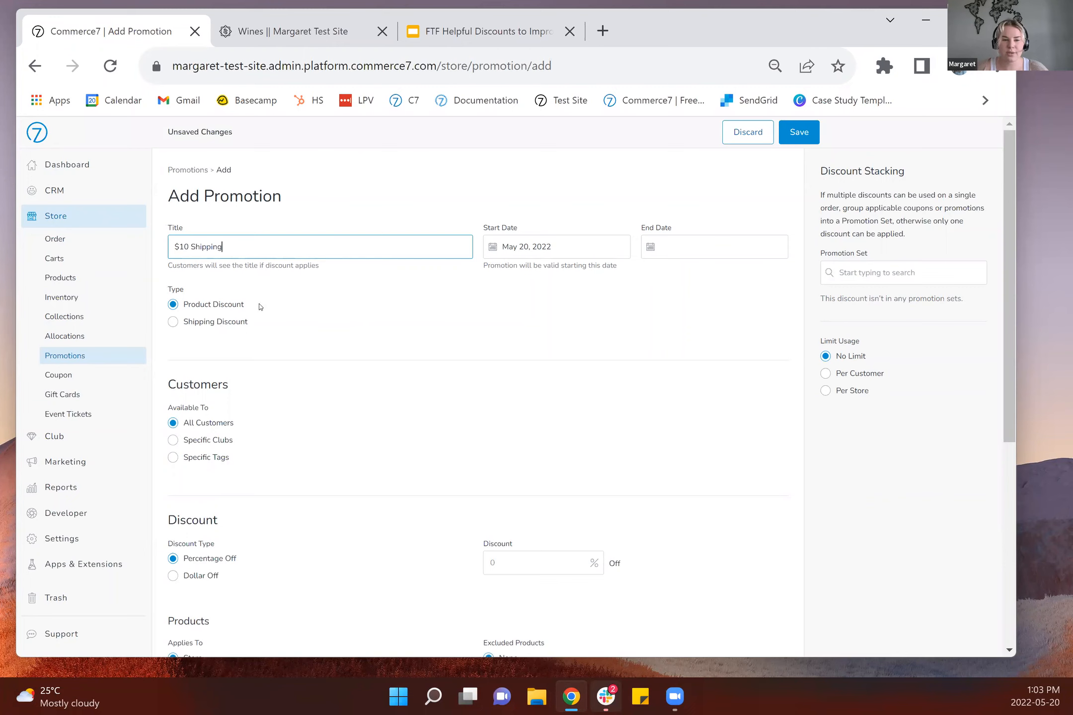
left_click(173, 326)
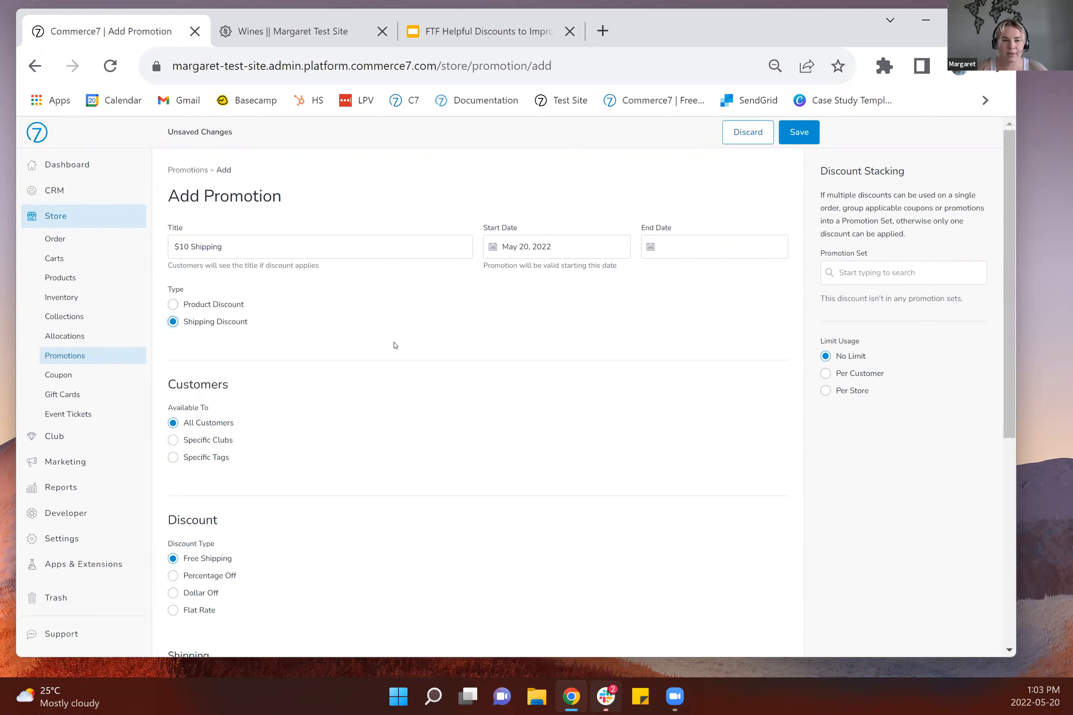
- Set the promotion's discount type to a flat rate of $10
scroll(395, 345, "down", 2)
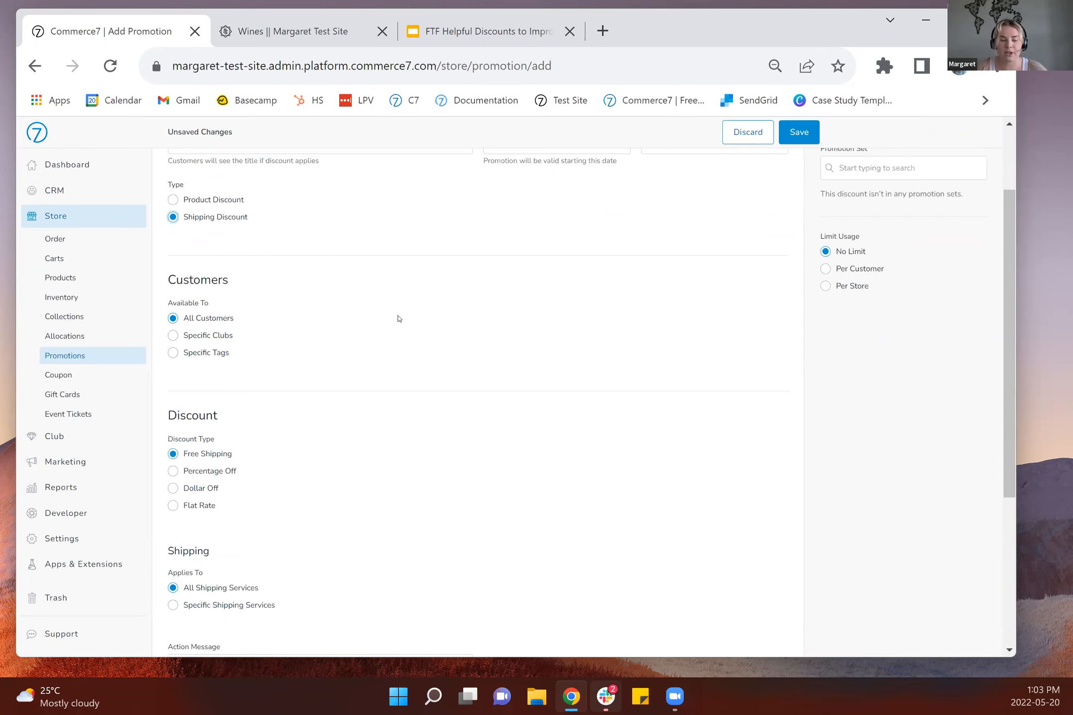
scroll(399, 318, "down", 2)
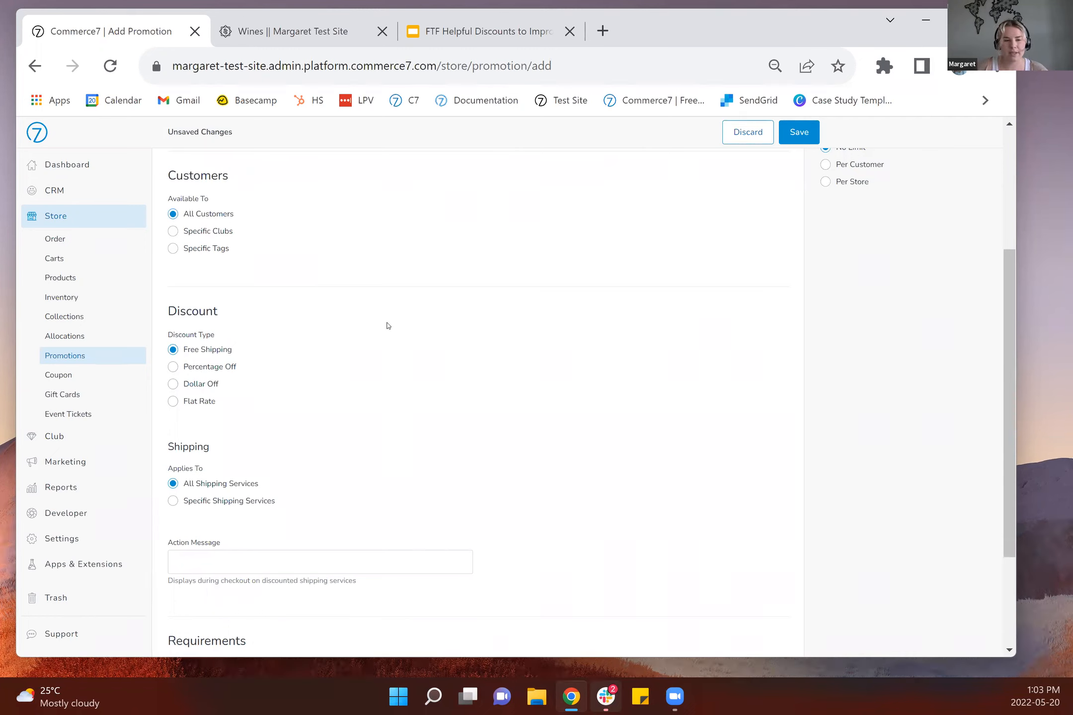
left_click(174, 403)
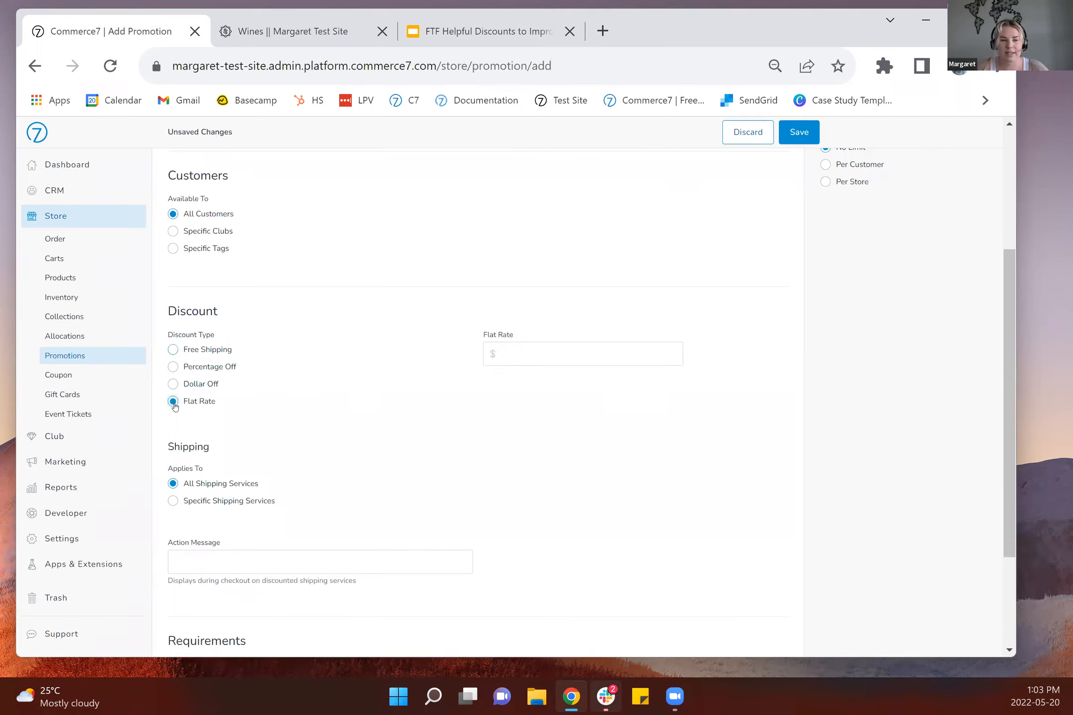
left_click(612, 360)
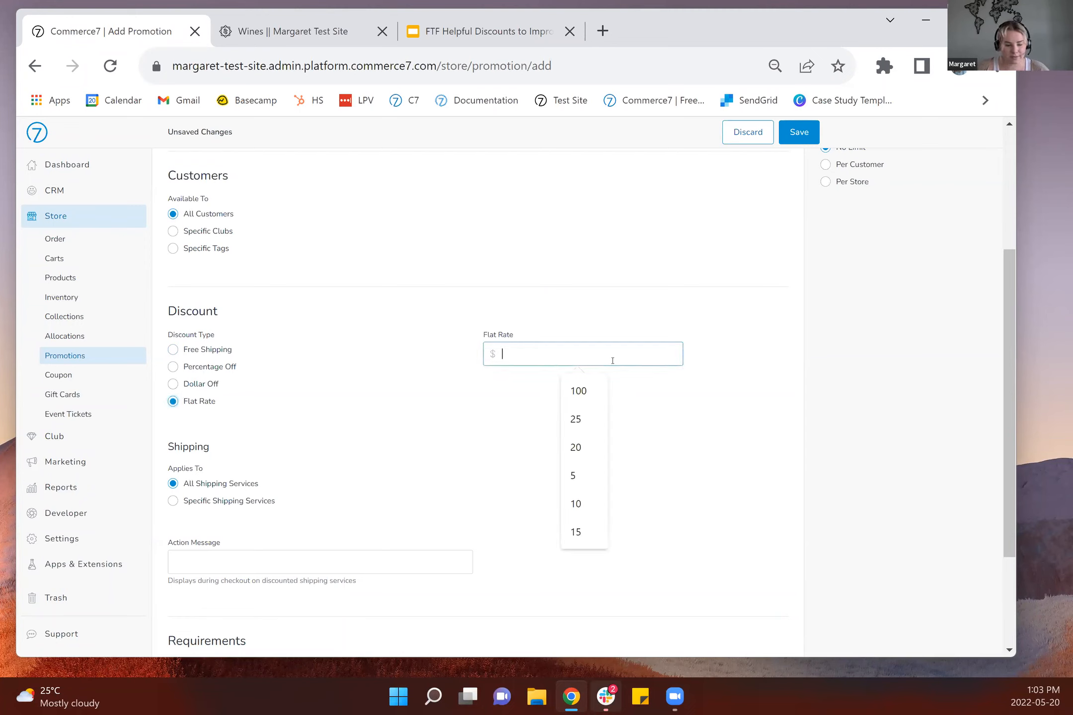
type("10")
left_click(536, 396)
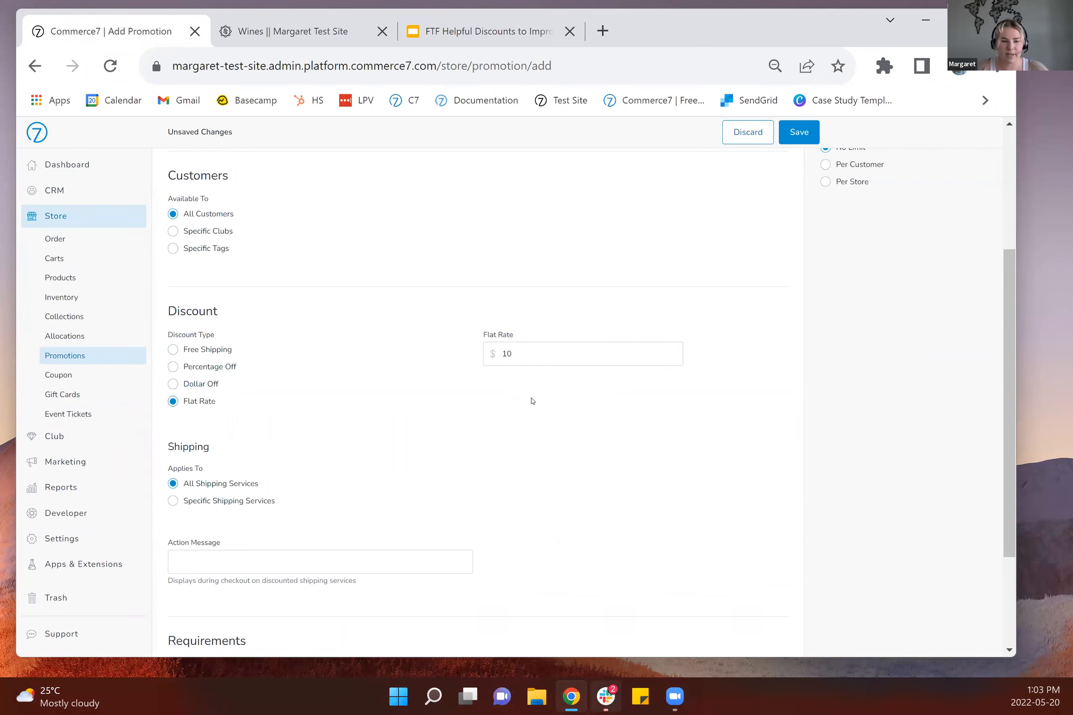
- Set a $65 minimum order subtotal and switch the promotion's order requirement to one based on quantity
scroll(532, 401, "down", 3)
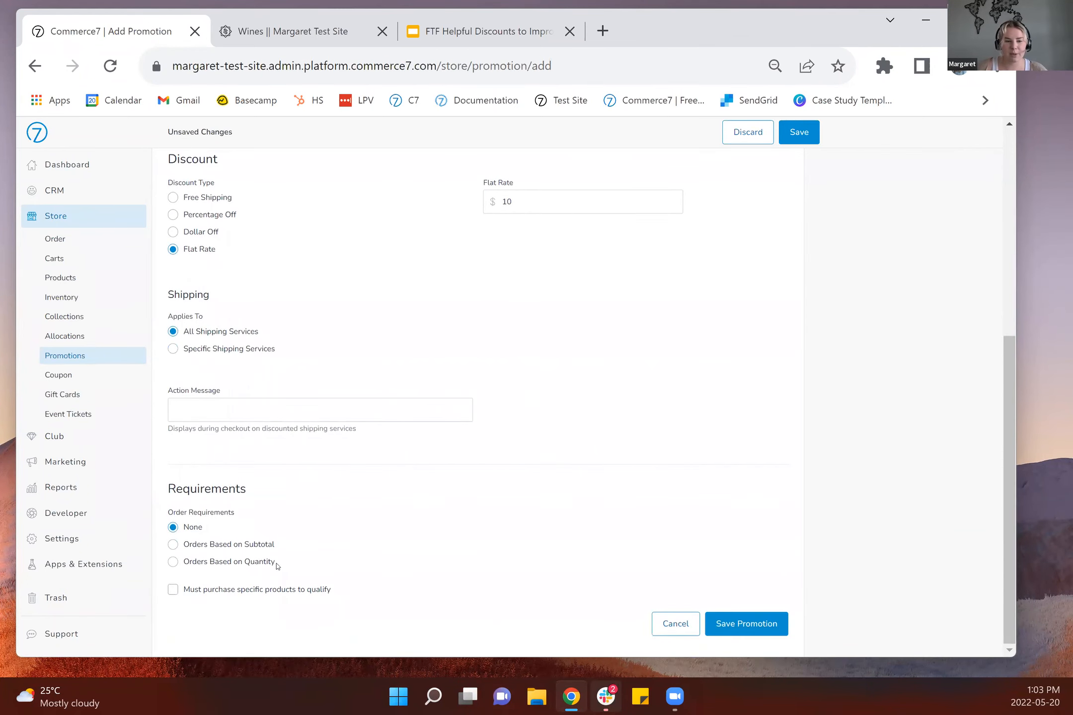
left_click(248, 546)
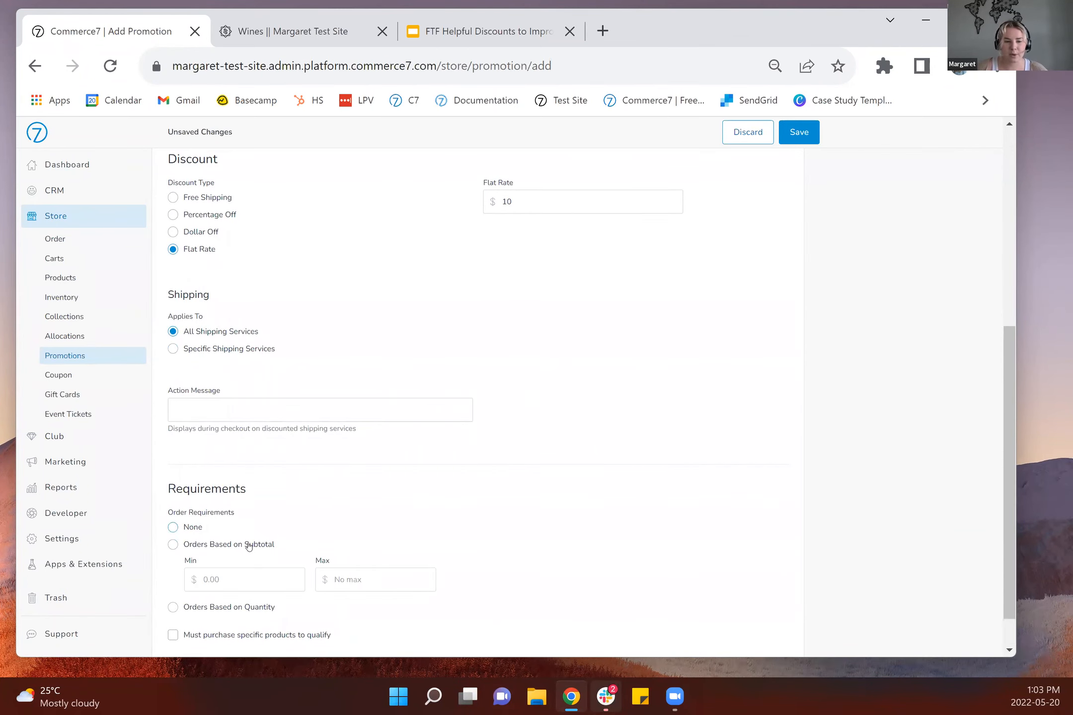
left_click(229, 580)
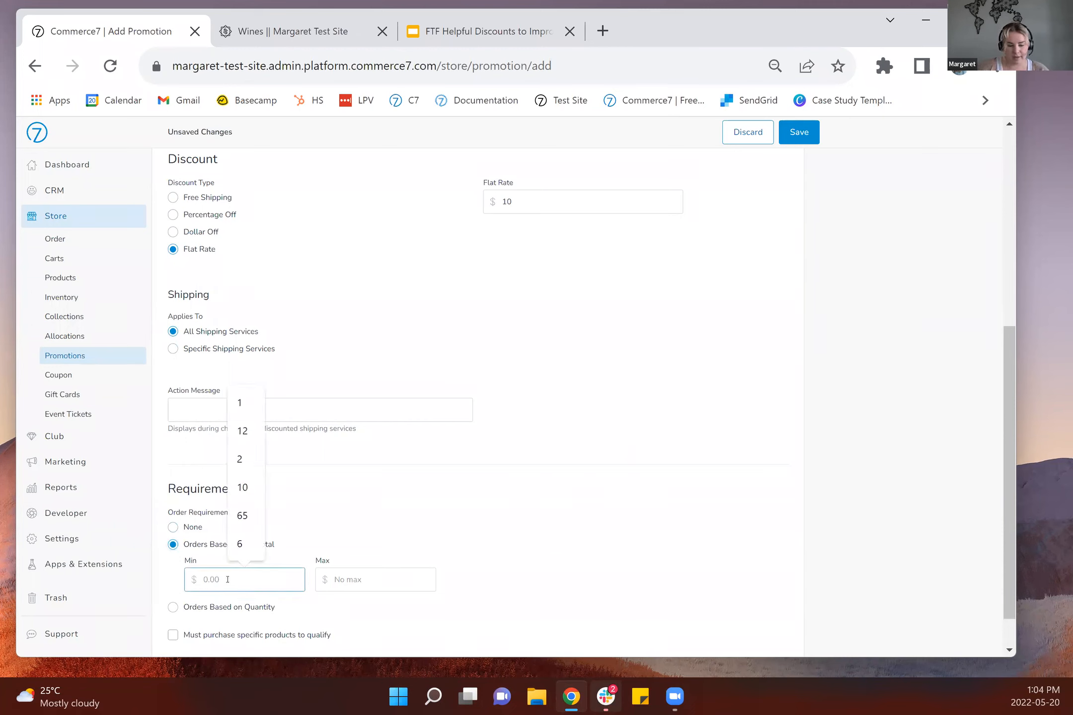
type("65")
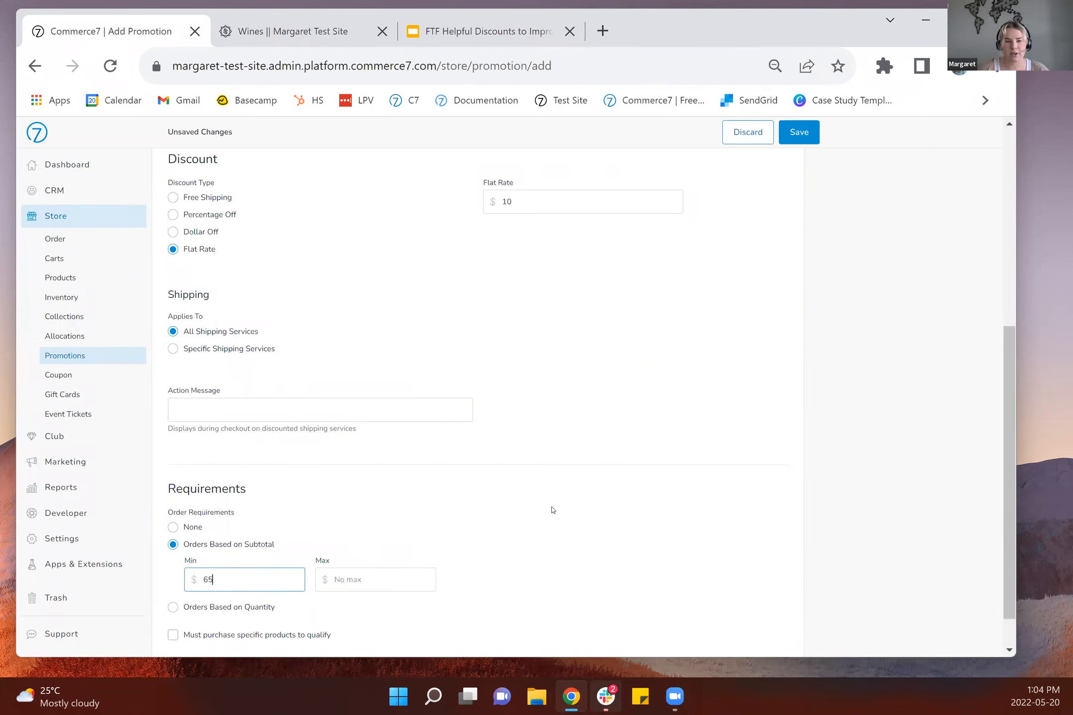
left_click(552, 510)
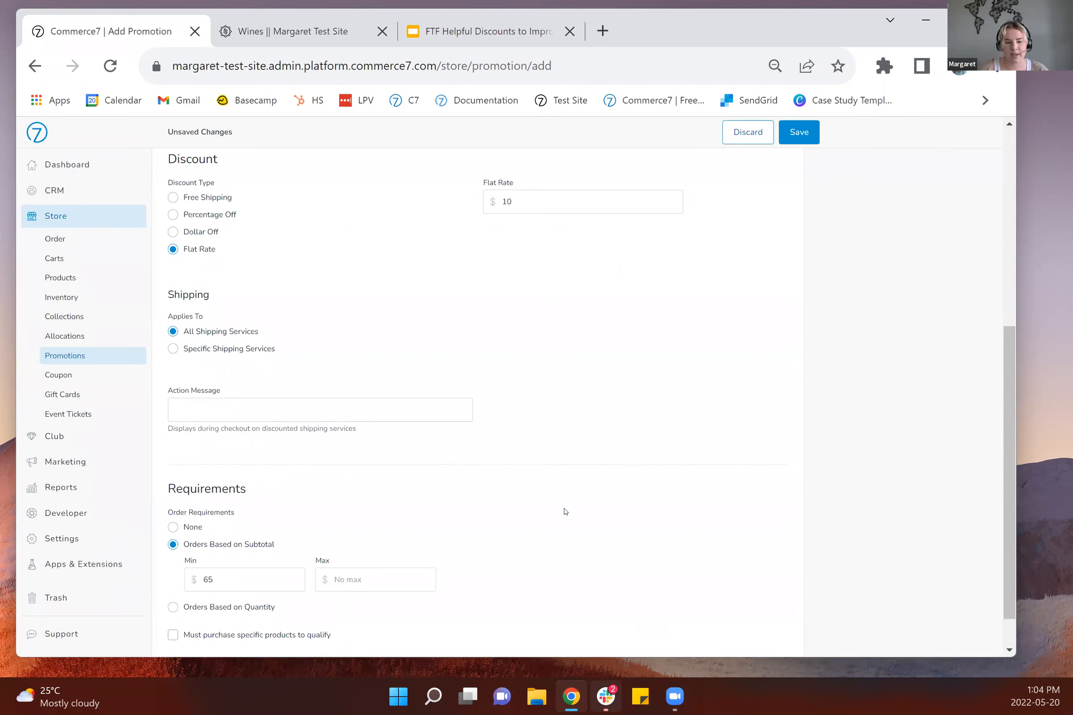
scroll(422, 494, "down", 1)
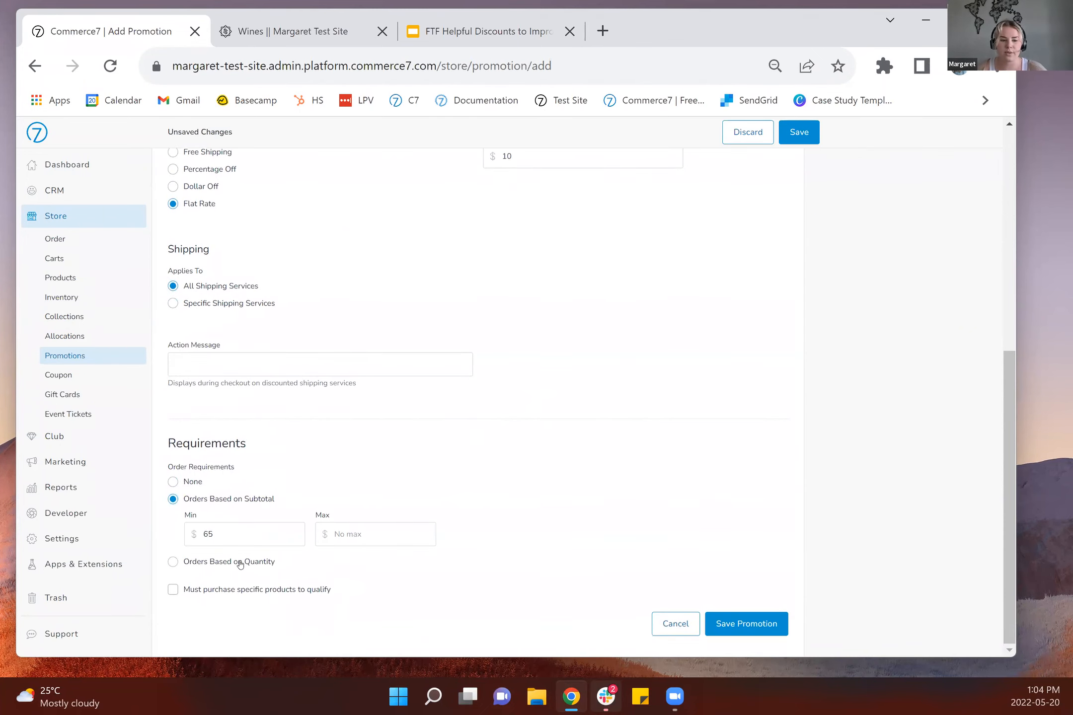
left_click(239, 562)
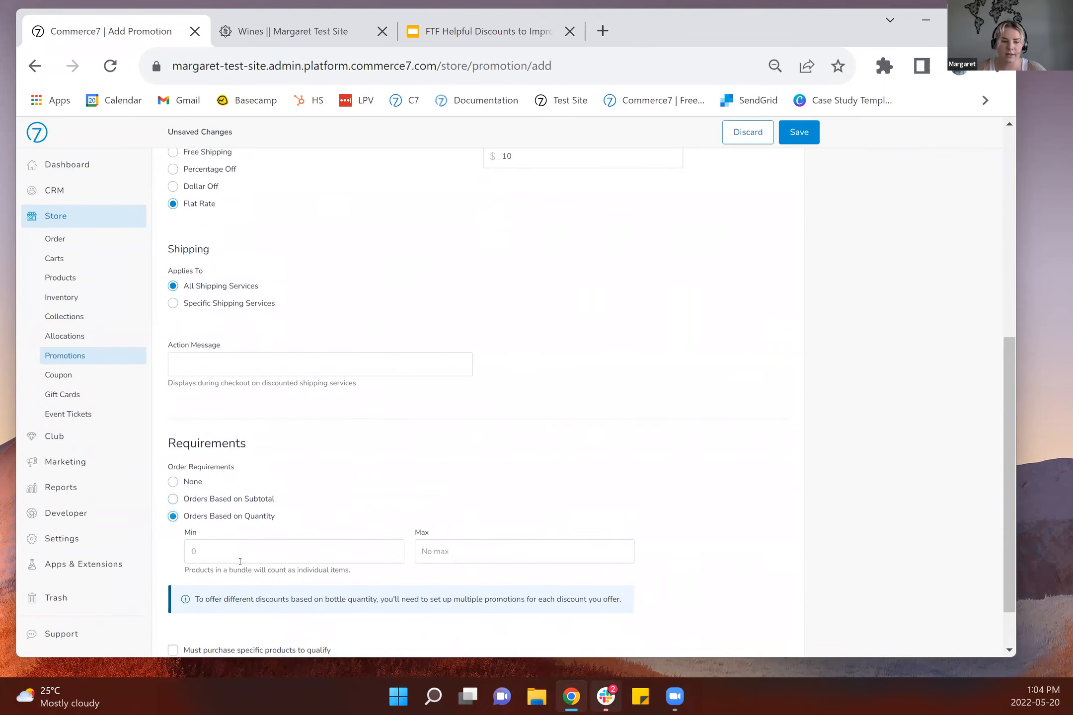
- Base the promotion's order requirement on a minimum subtotal of $65 and save the promotion
left_click(260, 503)
left_click(244, 535)
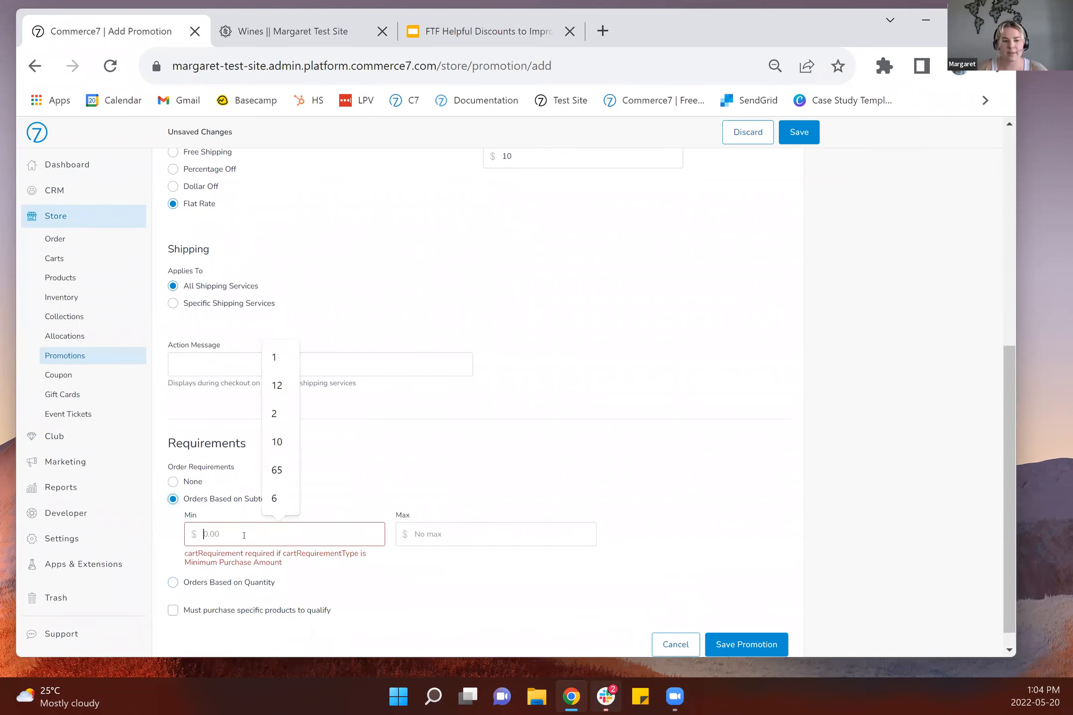
type("65")
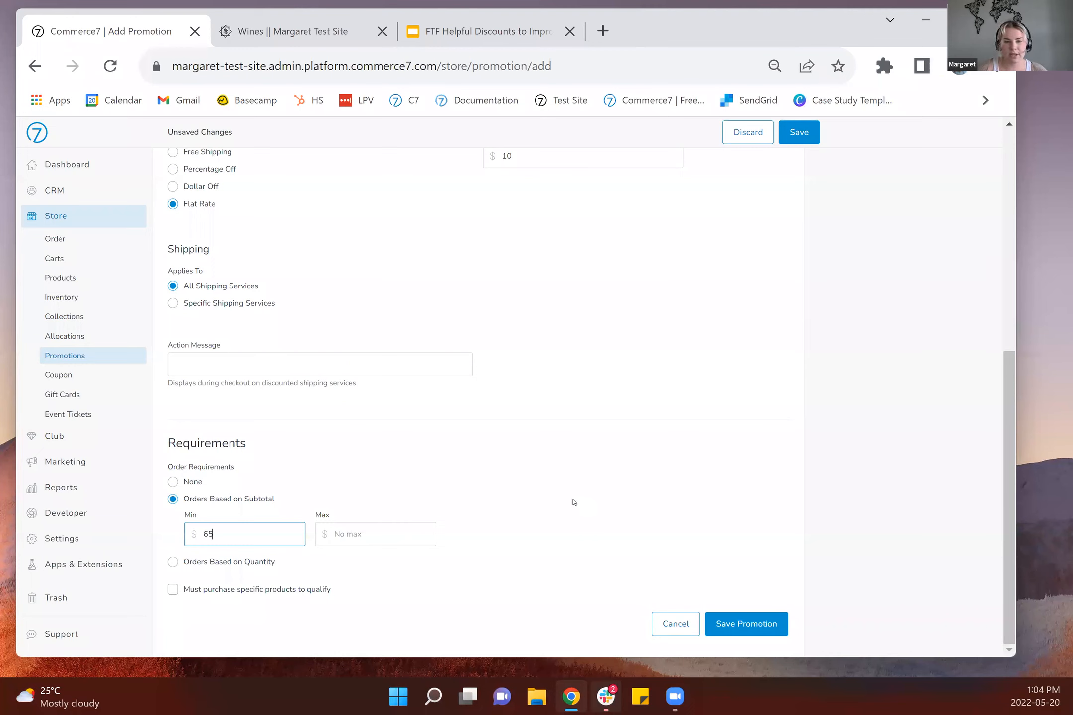
left_click(755, 627)
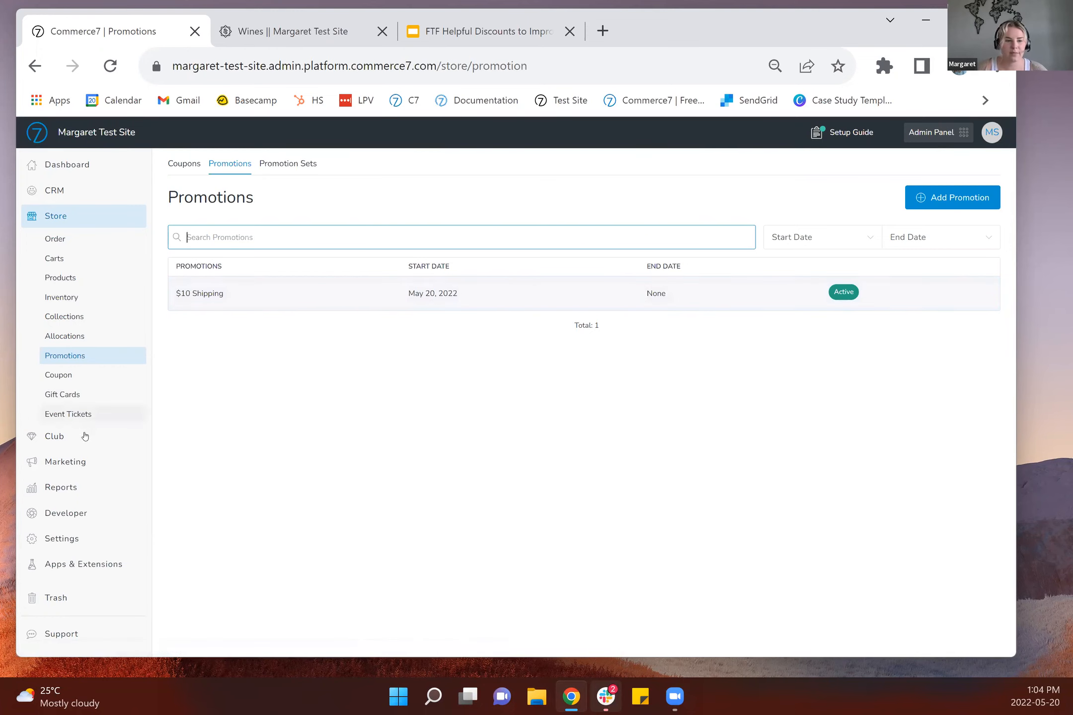
- Start a new marketing cart carrot located at the top of the side cart
left_click(86, 468)
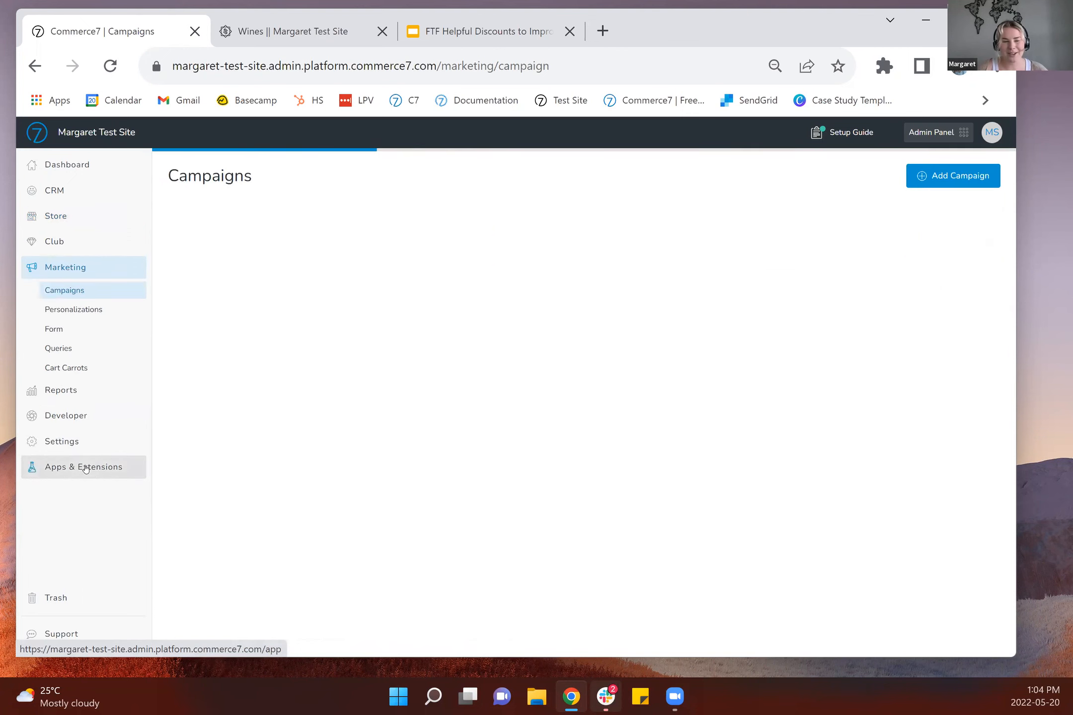
left_click(90, 372)
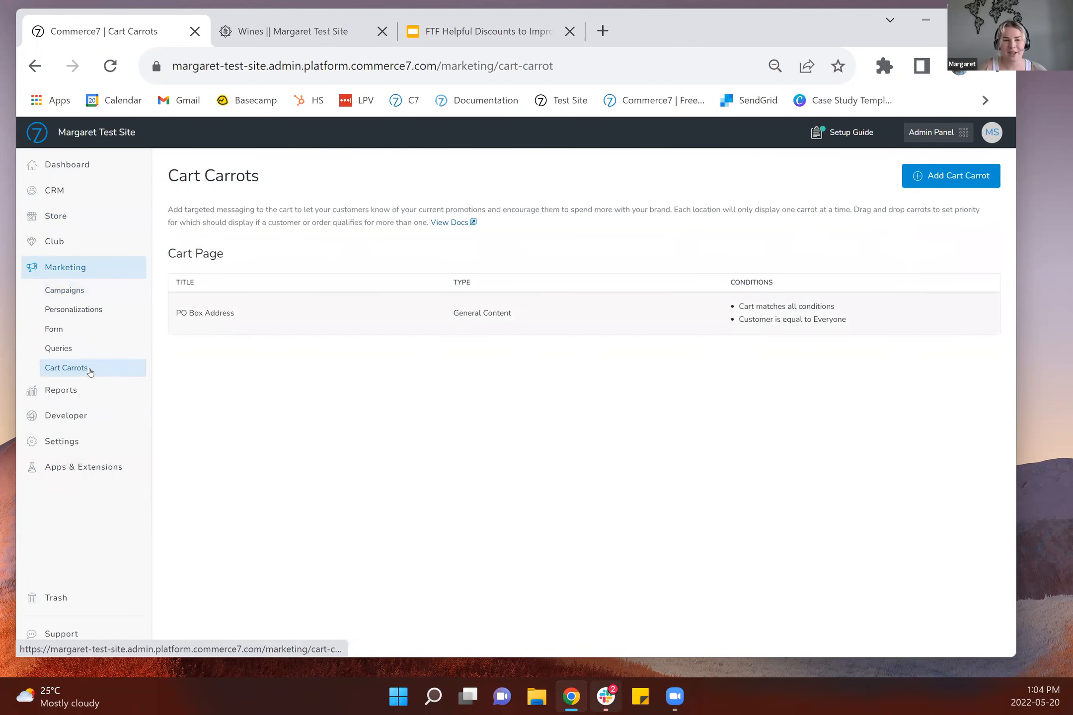
left_click(954, 175)
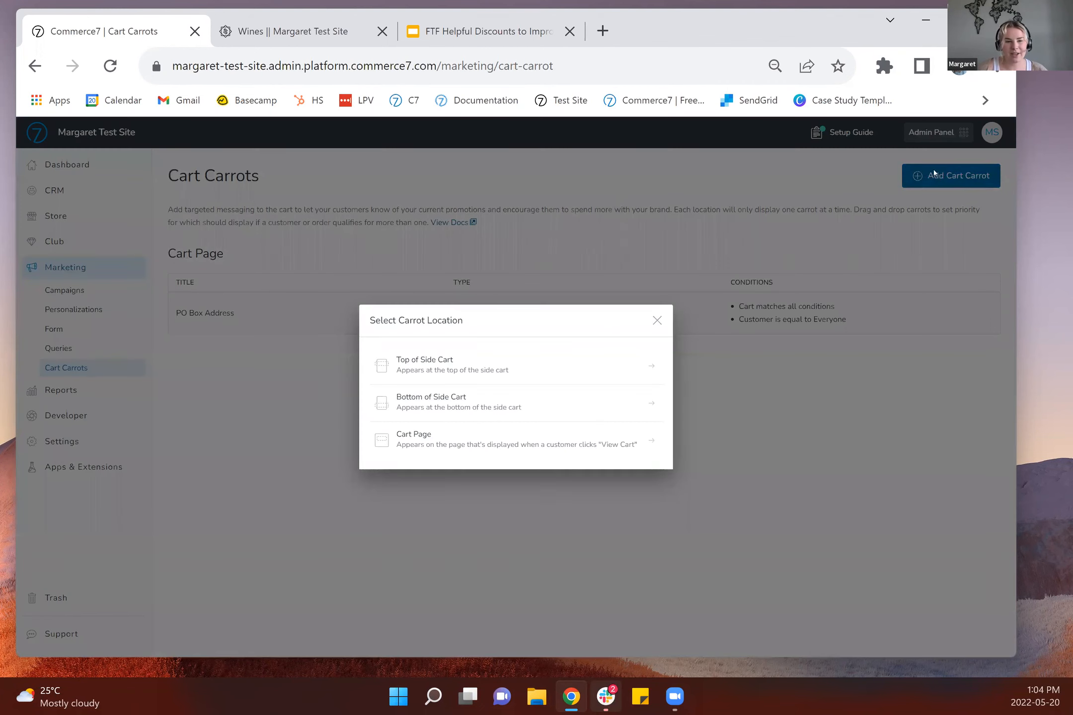
left_click(486, 367)
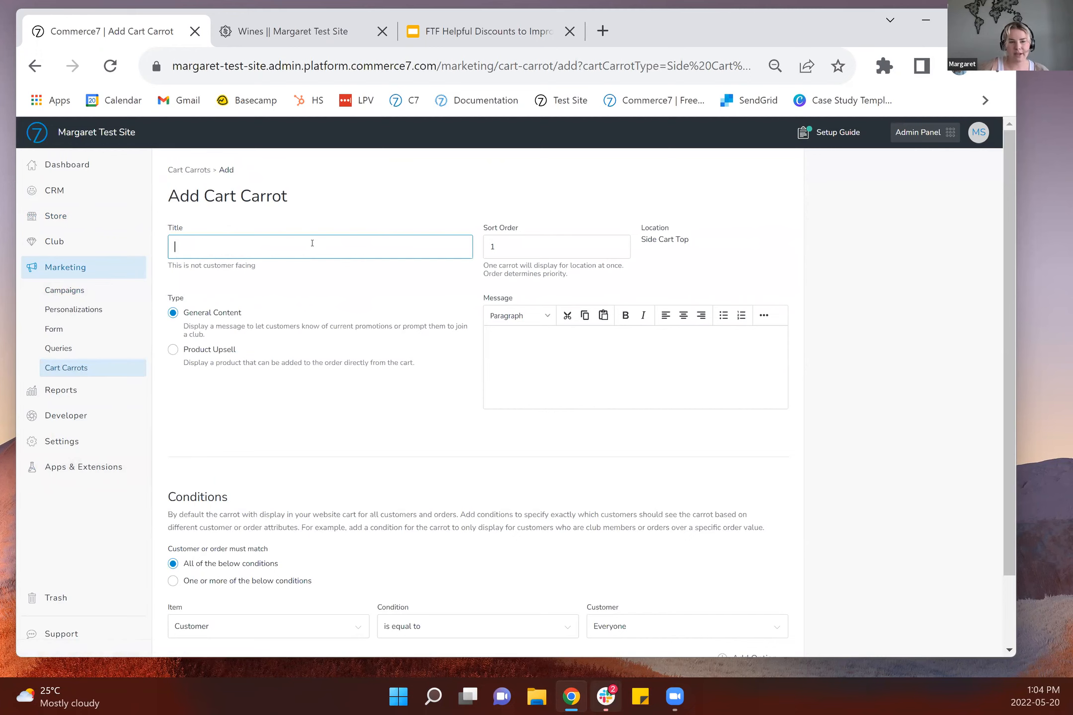
- Title the cart carrot "$10 Shipping for orders over $65" and copy the same text into its message
type("$10 Shipping fo")
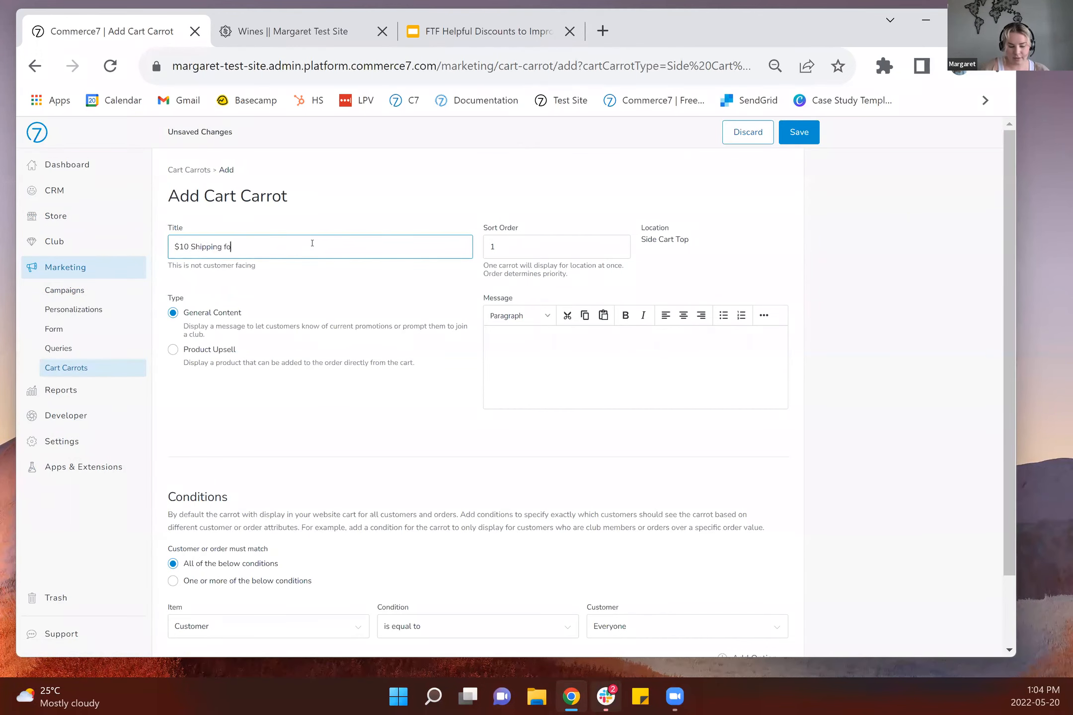
type("r orders over $65")
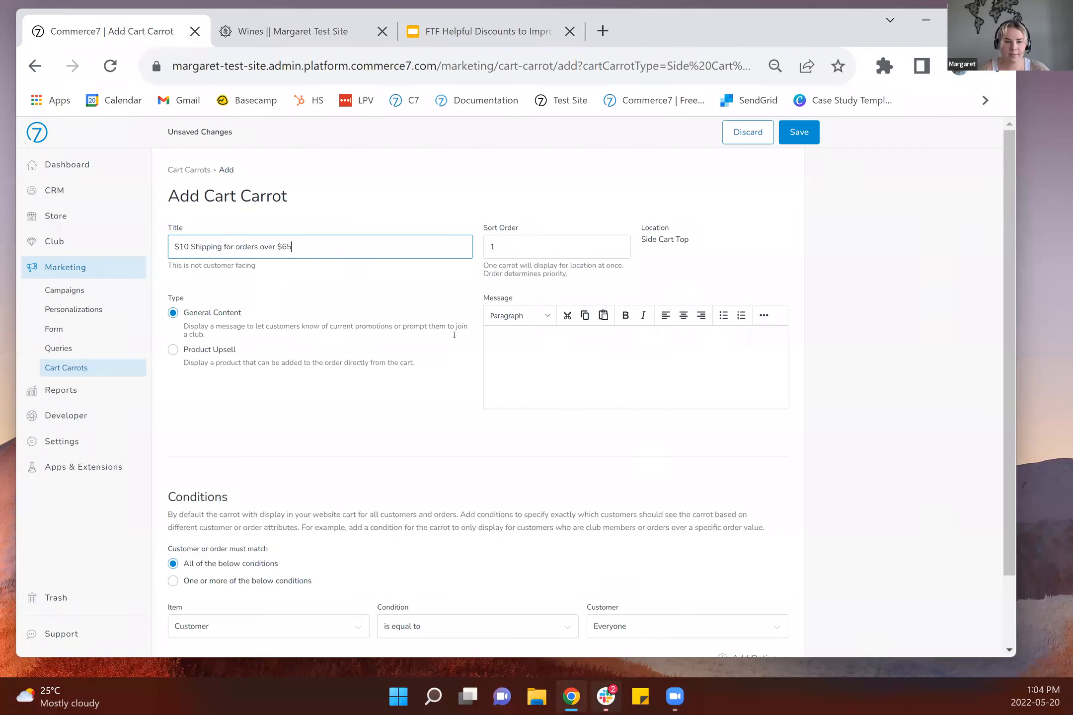
left_click_drag(294, 246, 172, 247)
right_click(197, 251)
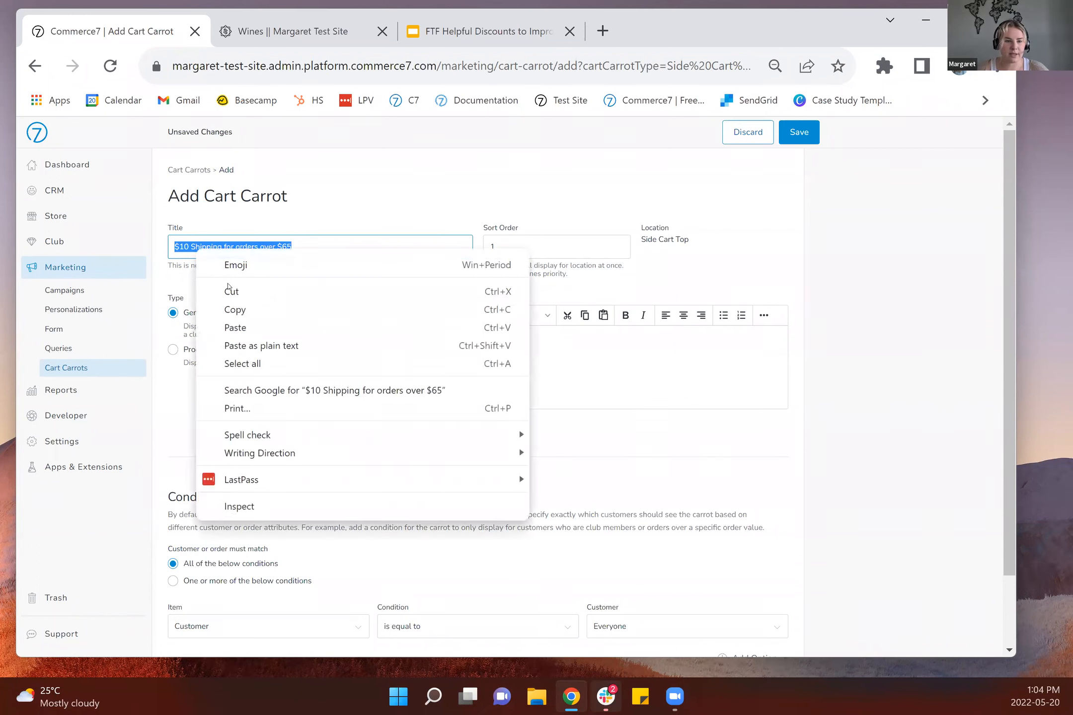
left_click(226, 312)
left_click(499, 348)
right_click(499, 350)
left_click(562, 347)
key("ctrl+v")
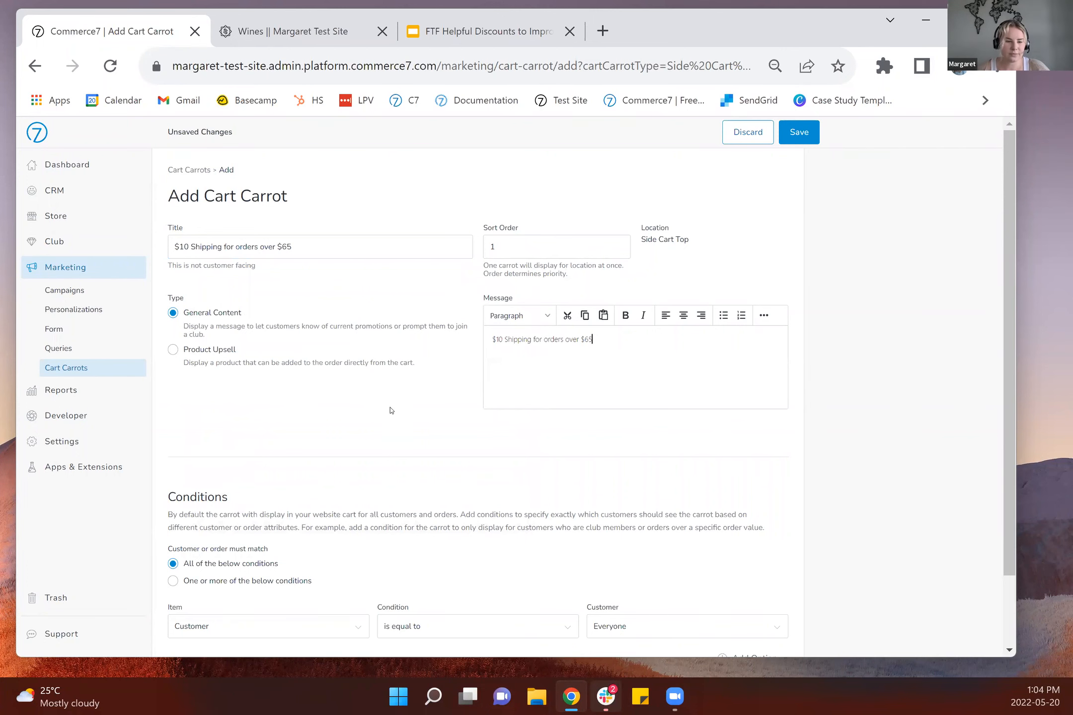
- Add a second carrot condition requiring Cart SubTotal to be less than or equal to a value
scroll(380, 410, "down", 2)
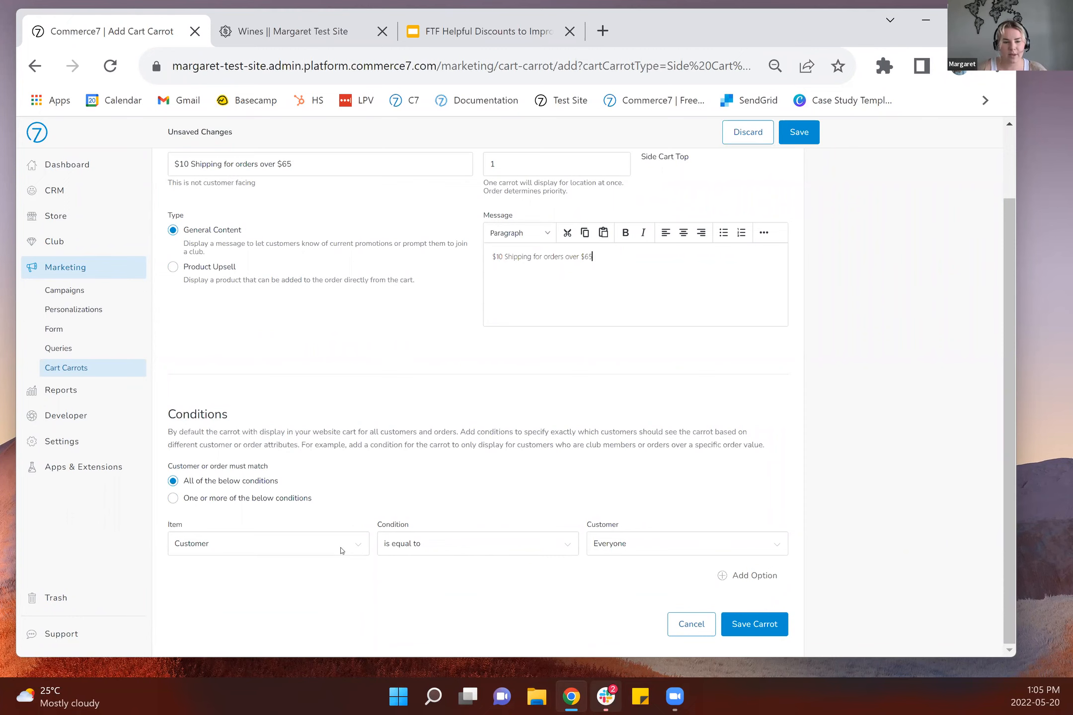
left_click(755, 576)
left_click(272, 598)
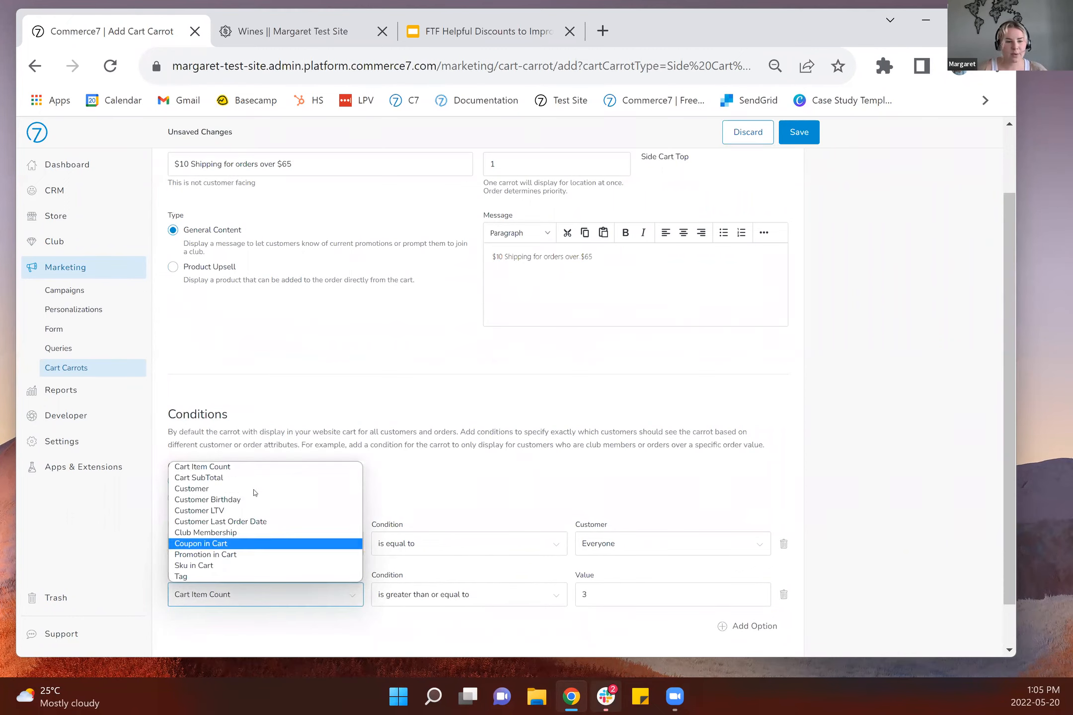
left_click(238, 478)
left_click(415, 596)
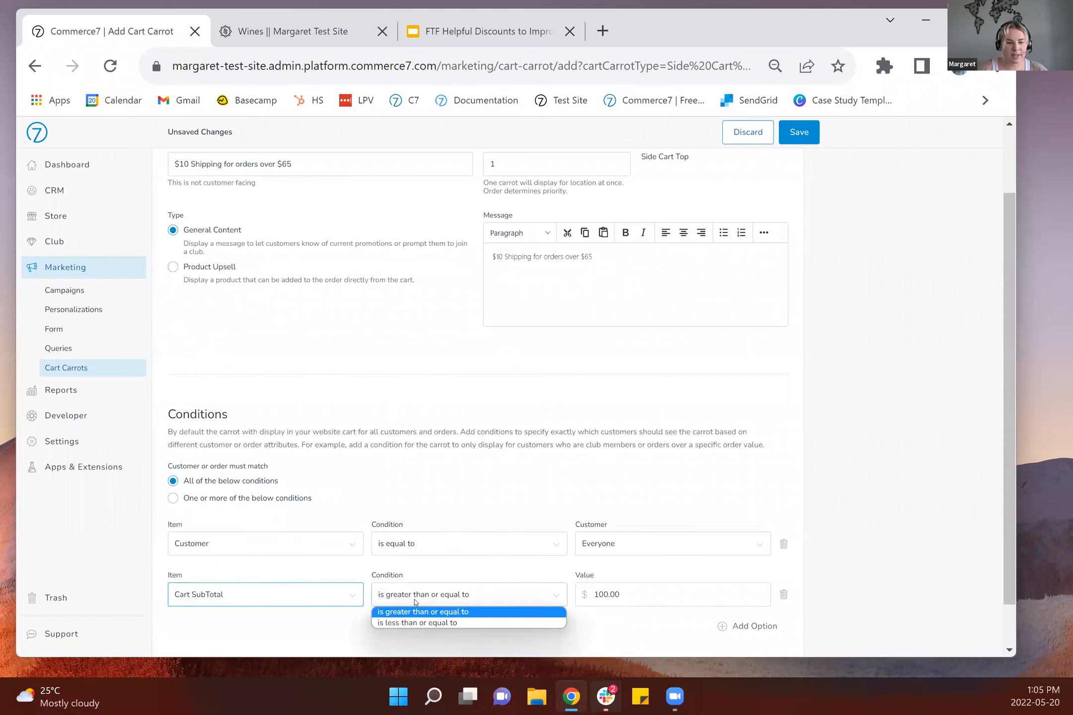
left_click(422, 622)
- Set the Cart SubTotal condition's value to $65.00 and save the cart carrot
left_click(607, 593)
key("BackSpace")
key("BackSpace")
type("65")
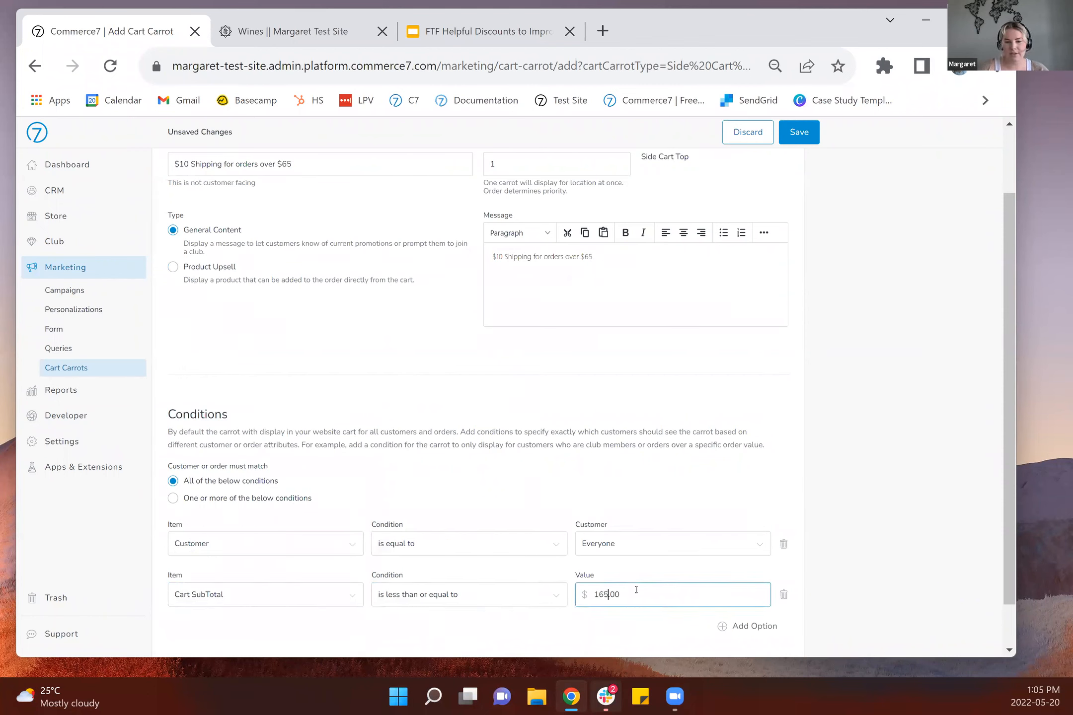
key("Left")
key("Left")
key("BackSpace")
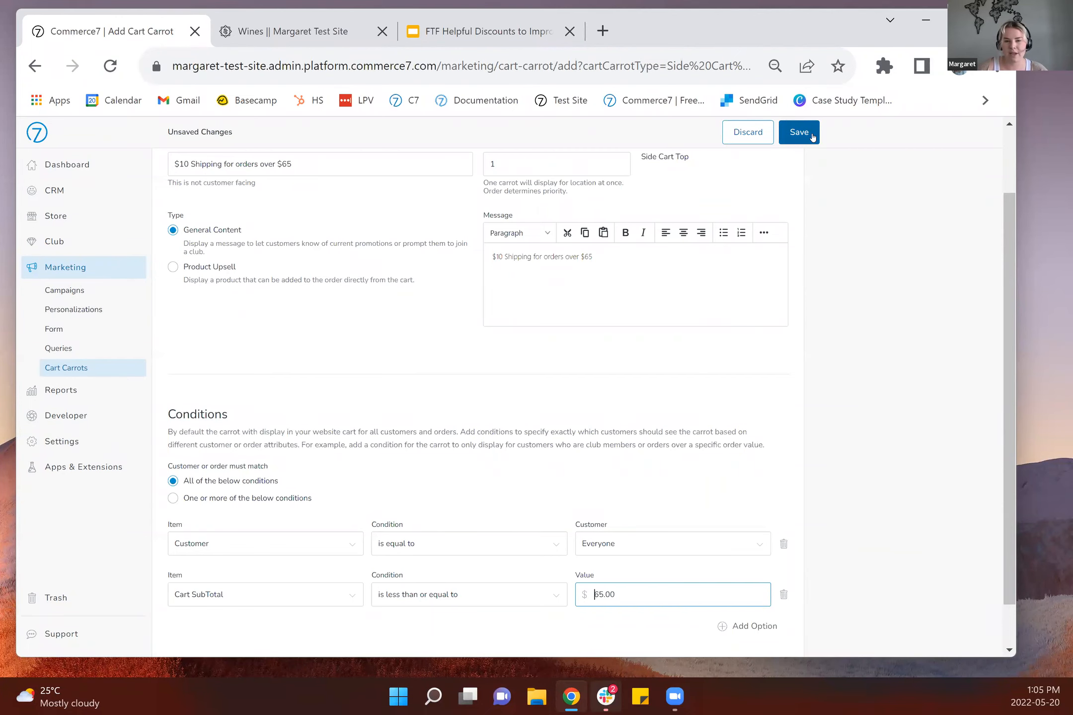
left_click(812, 137)
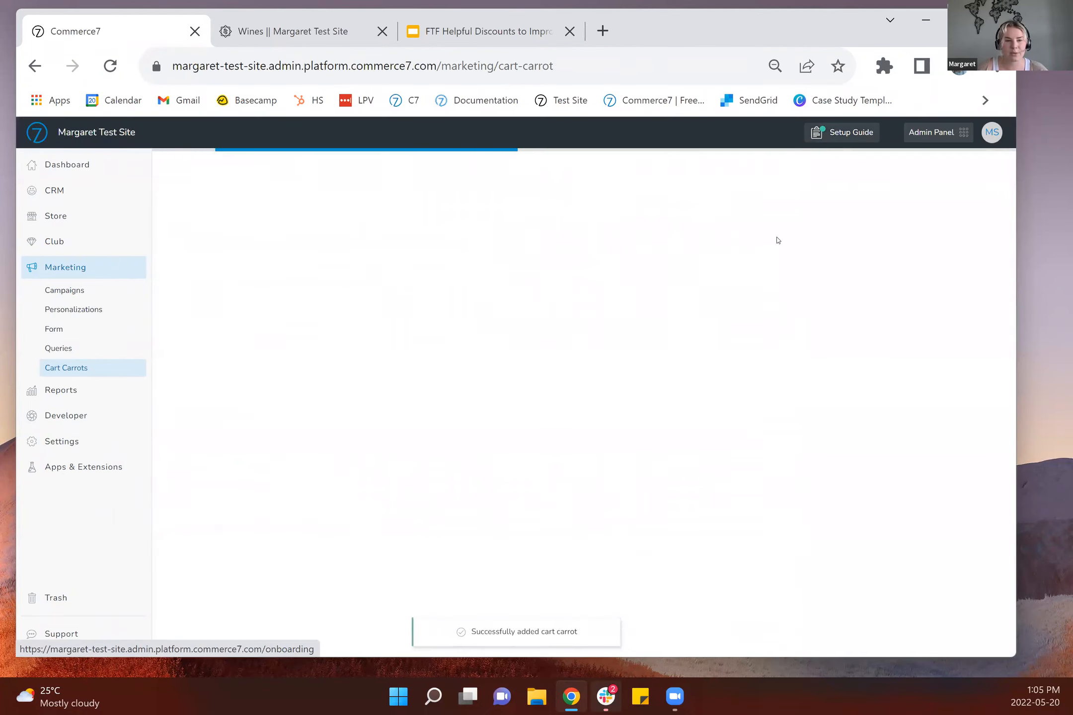
- Switch to the storefront's Wines page and add one Sample - 2015 Reserve Cabernet Sauvignon to the cart
left_click(273, 41)
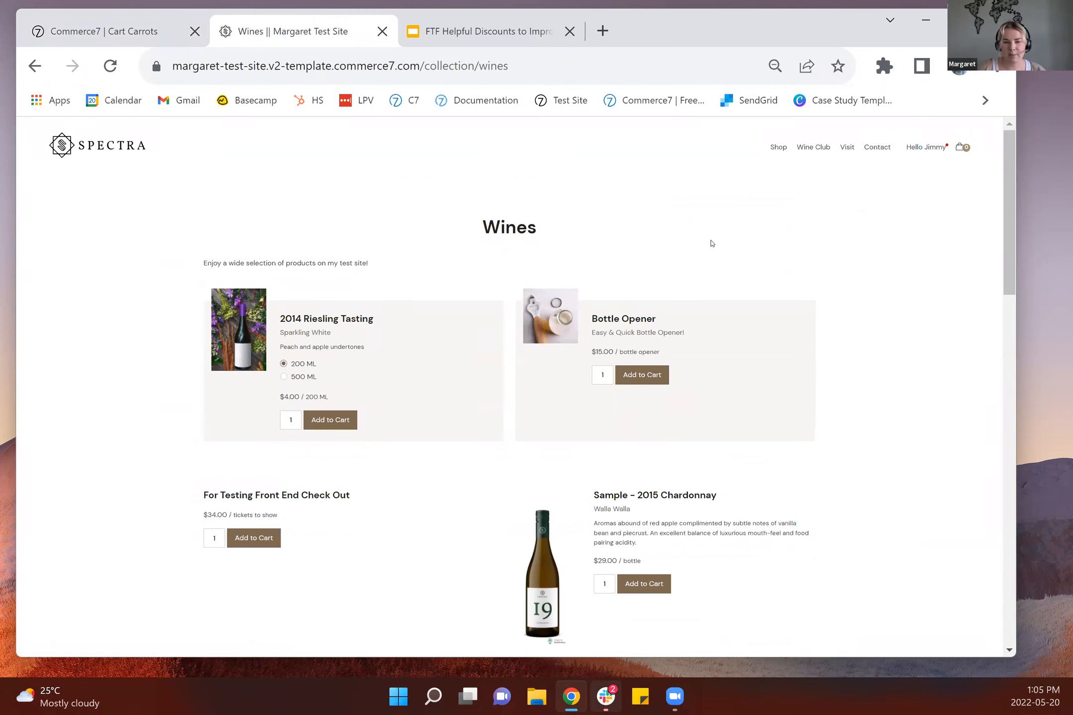
scroll(546, 340, "down", 6)
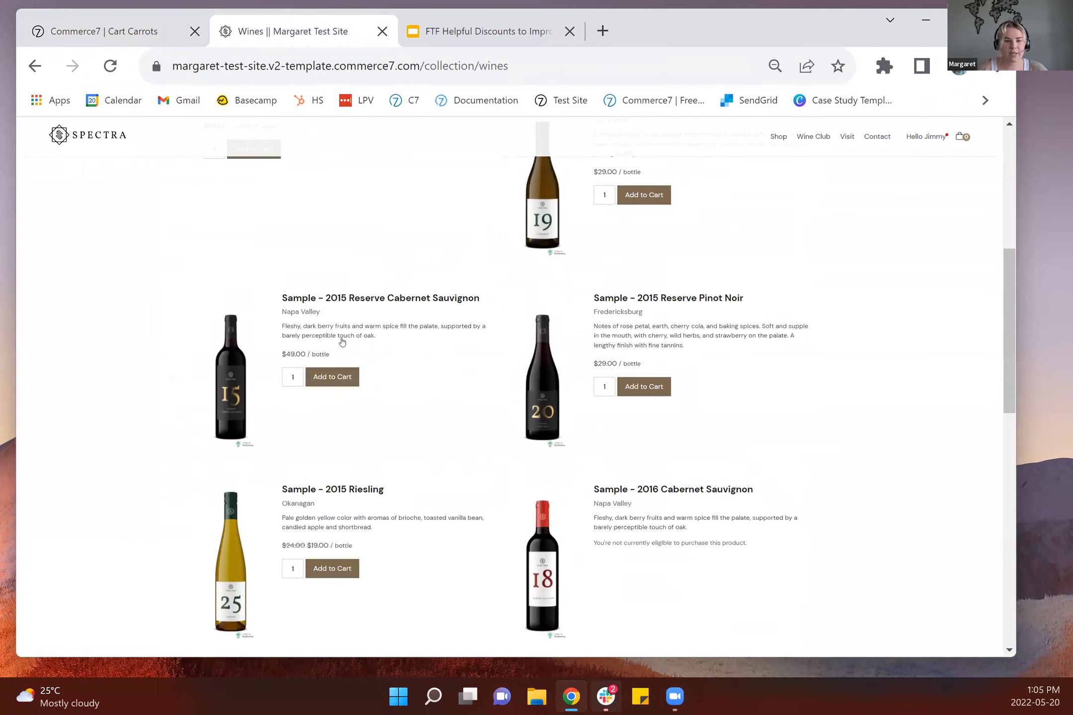
left_click(347, 349)
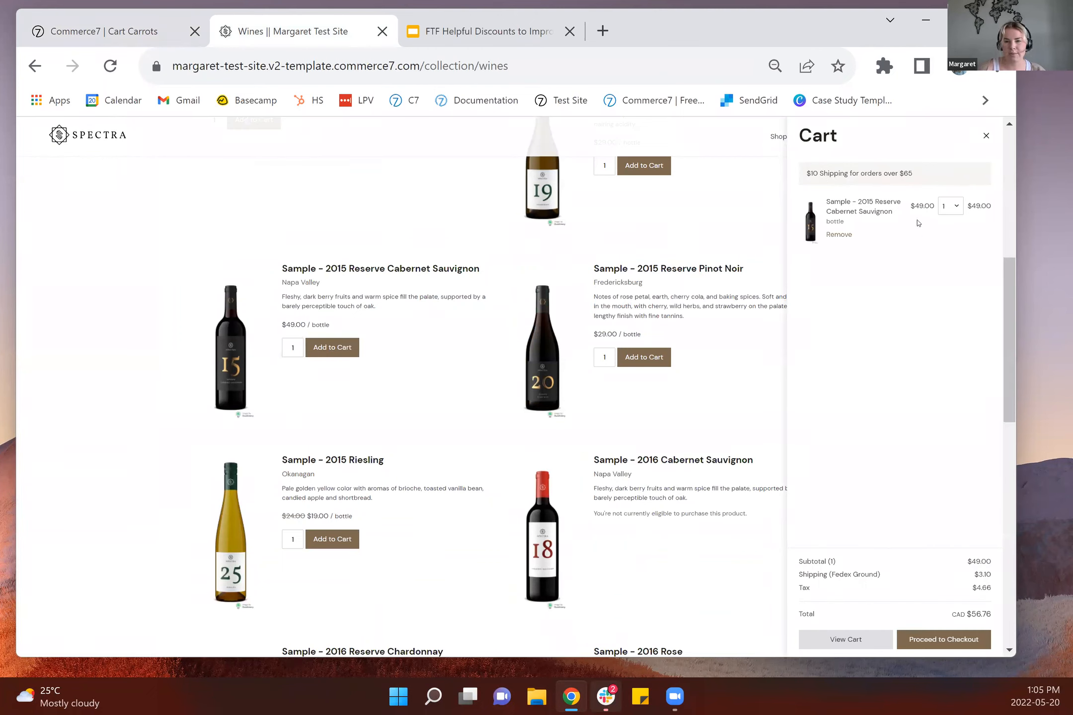
- Raise the cart quantity of Sample - 2015 Reserve Cabernet Sauvignon to 5 to test the shipping promotion, and close the cart
left_click(950, 206)
left_click(951, 258)
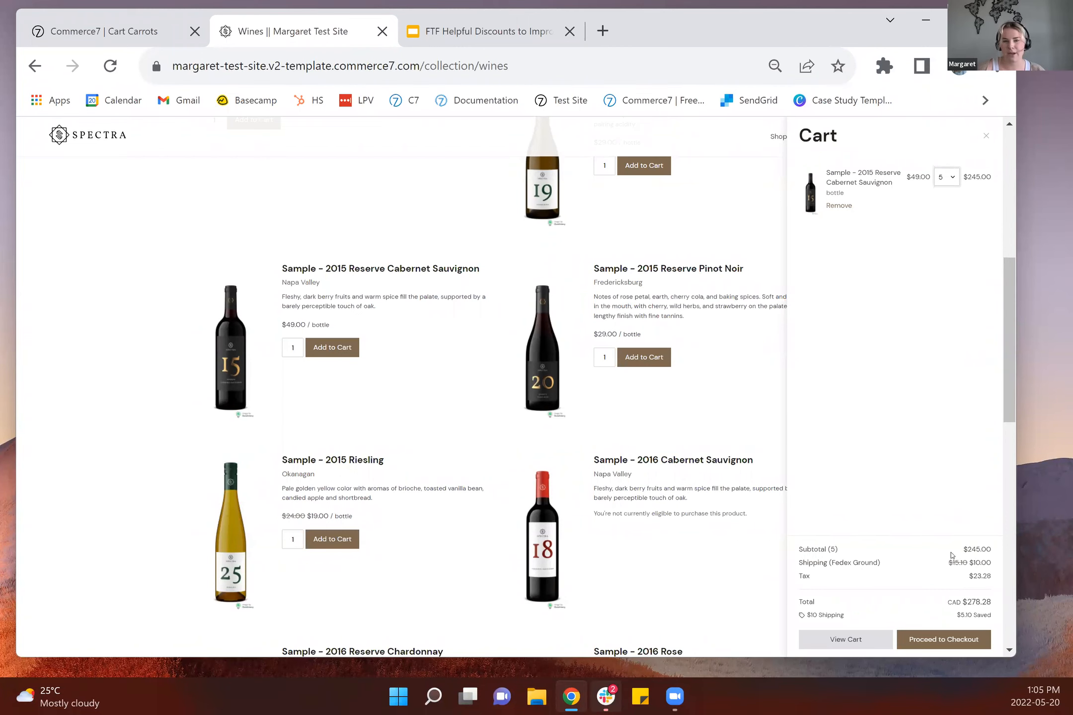
left_click(985, 135)
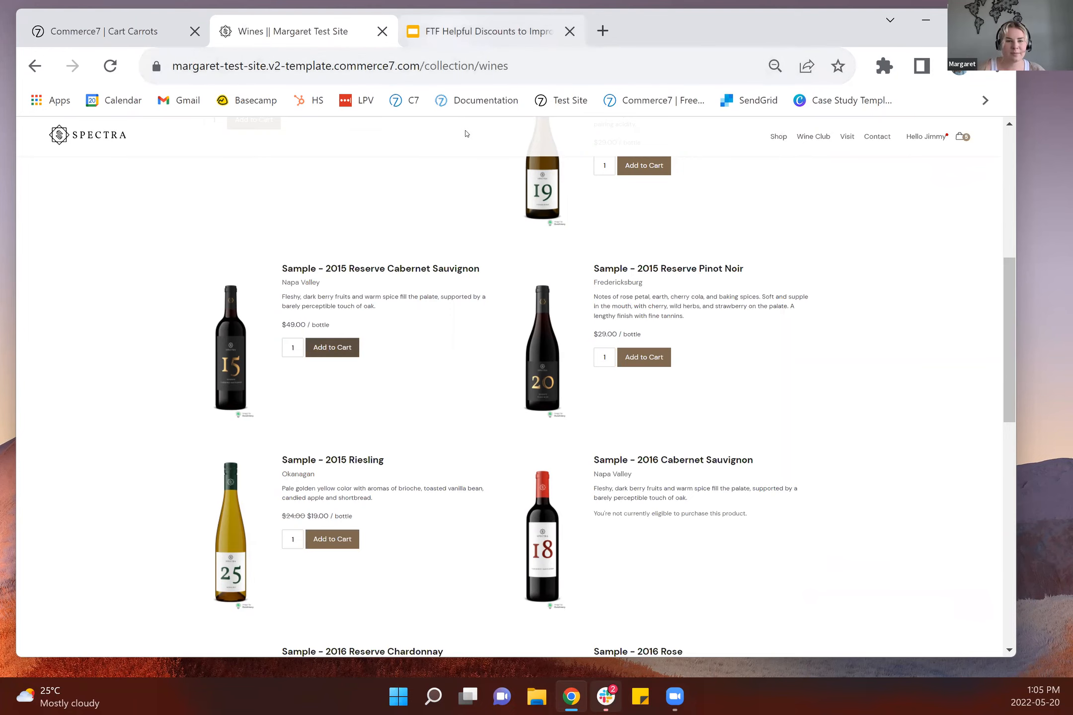
- Switch to the Google Slides deck, present the Encourage Higher Frequency Shipments slide with its bullet points, and exit the slideshow
left_click(478, 31)
left_click(844, 137)
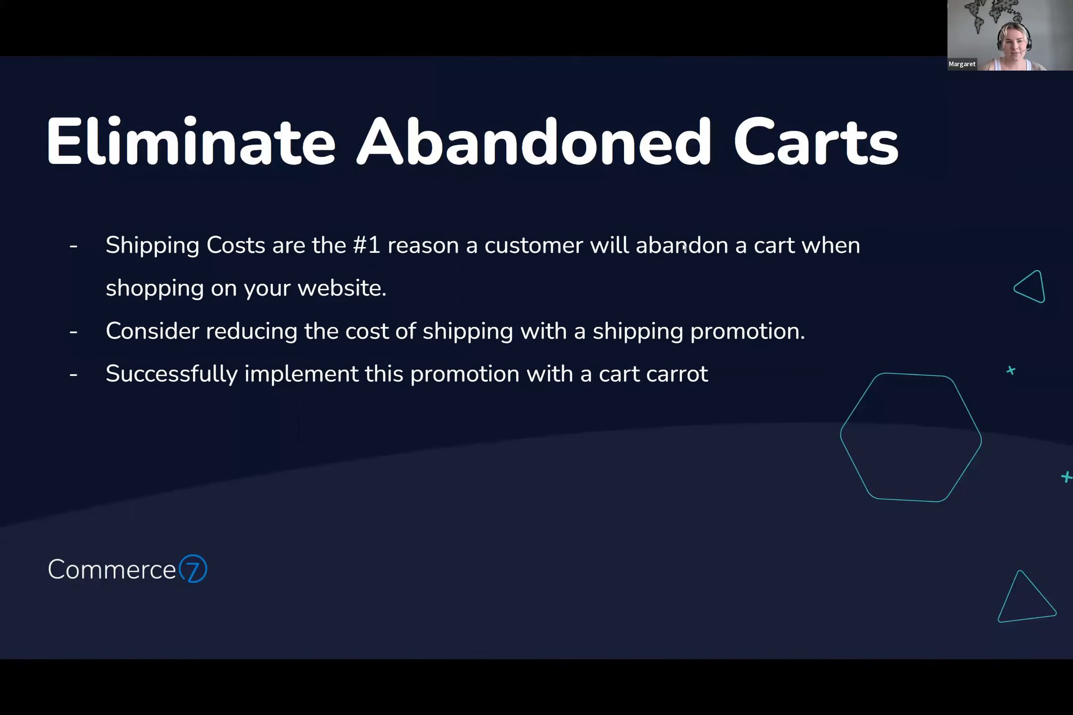
key("Right")
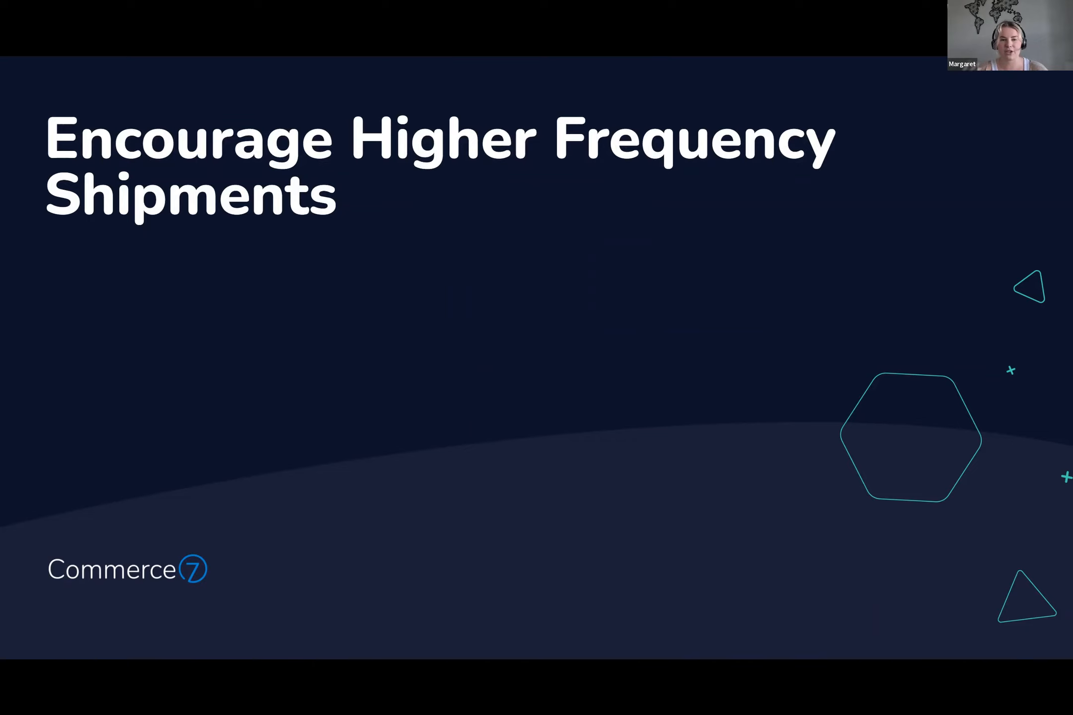
key("Right")
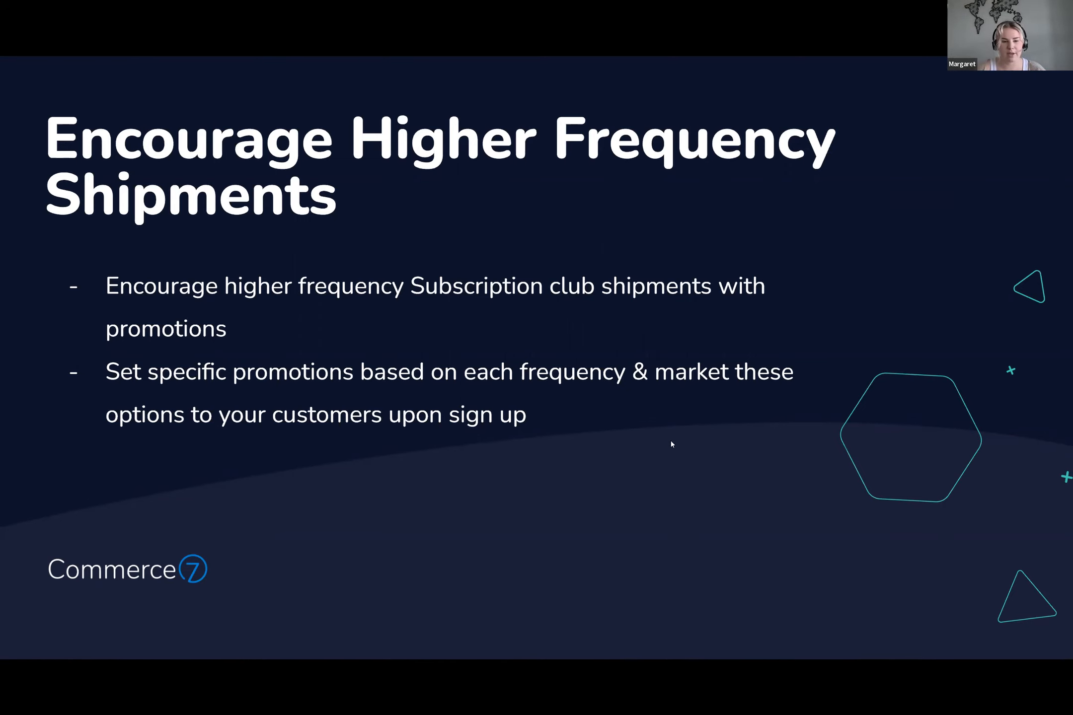
key("Escape")
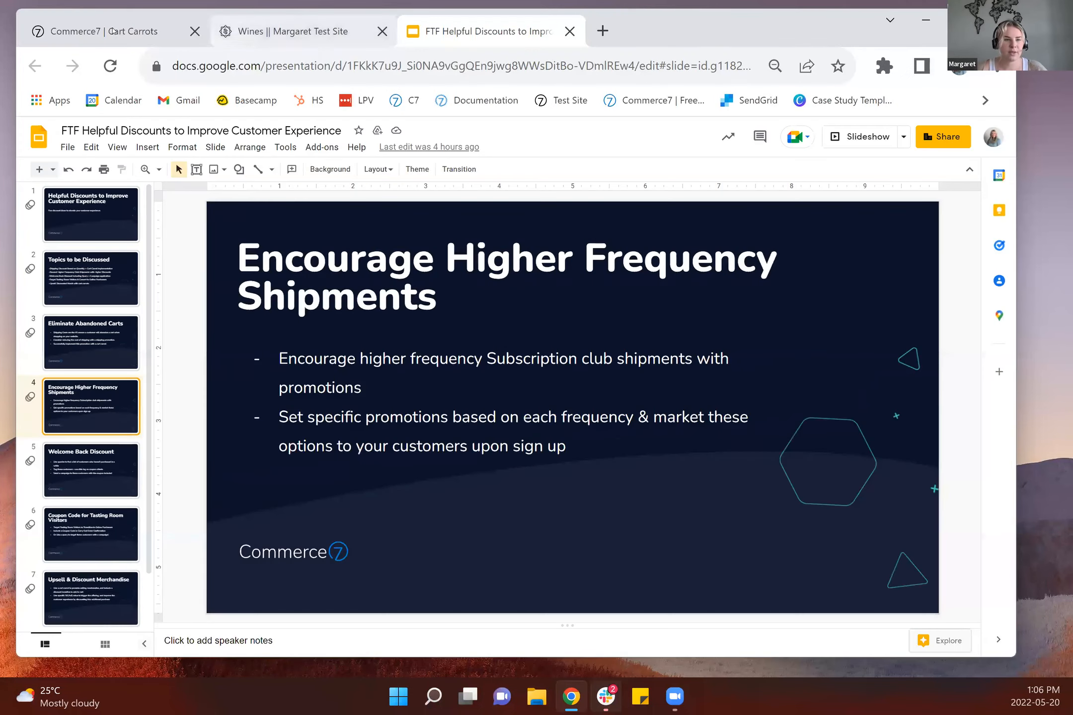
- Switch back to the Commerce7 admin and open the Customize + Endulge club to review its description and offered frequencies
left_click(113, 30)
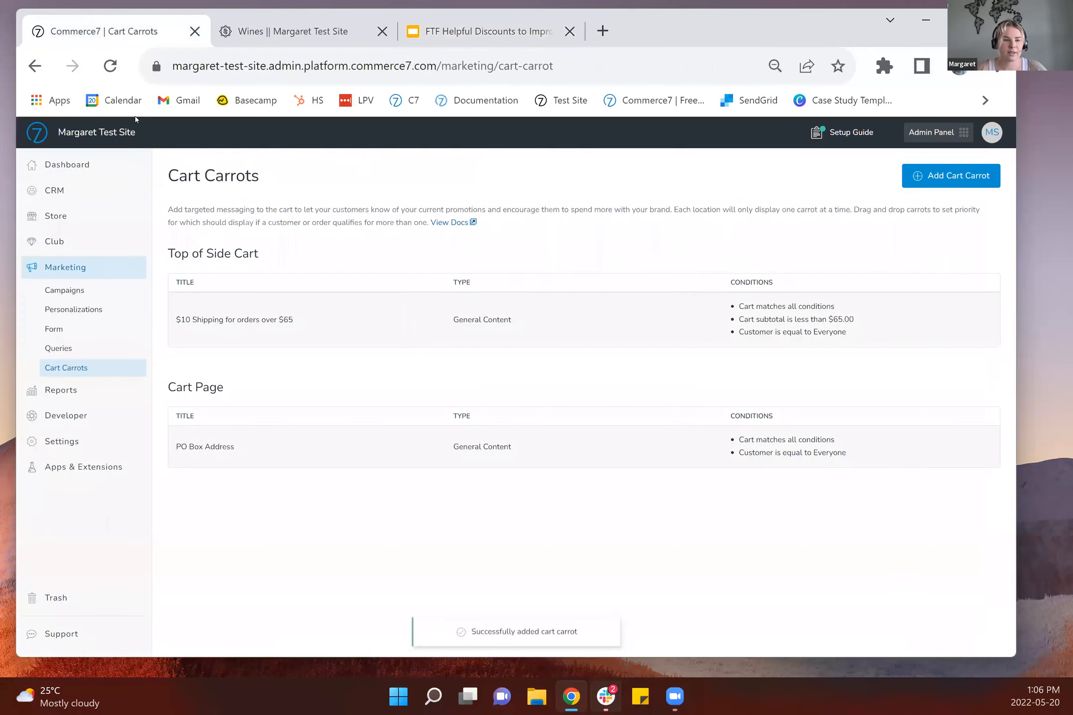
left_click(88, 250)
left_click(82, 322)
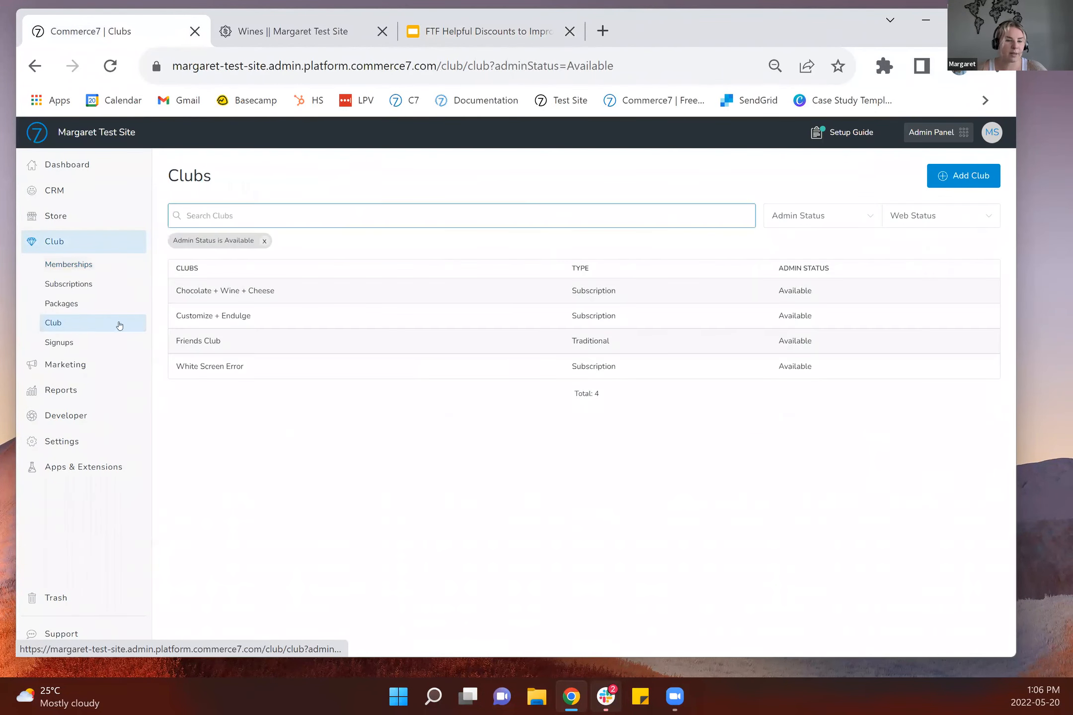
left_click(236, 318)
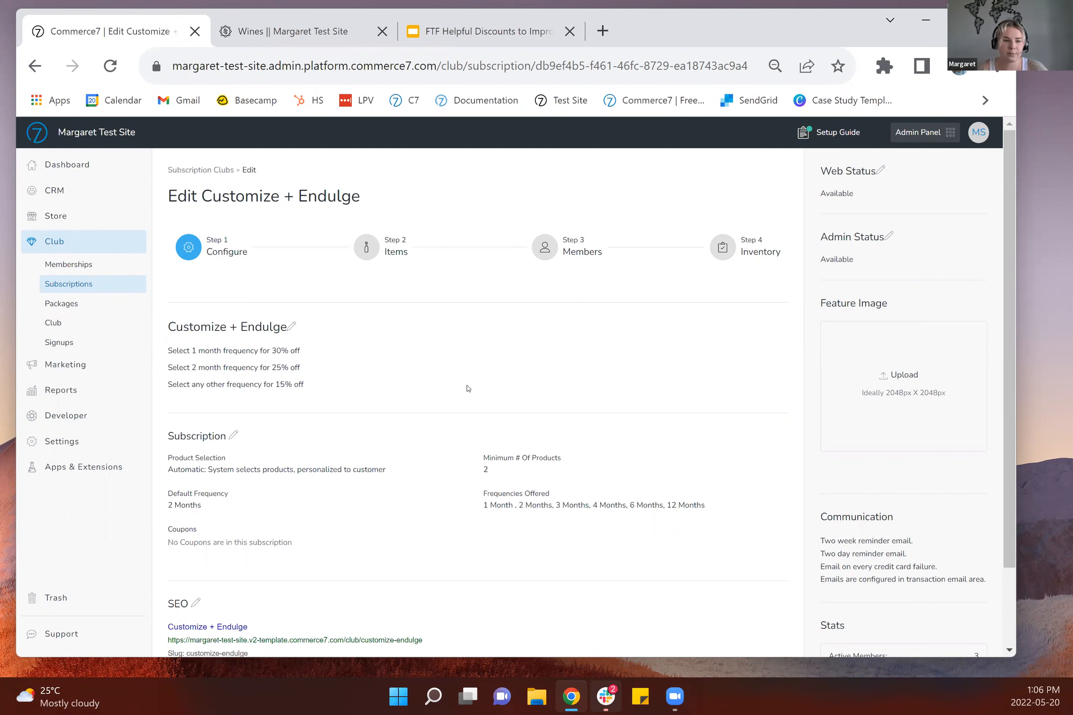
- Add a new store promotion titled "1 Month Frequency Discount 30%"
left_click(61, 214)
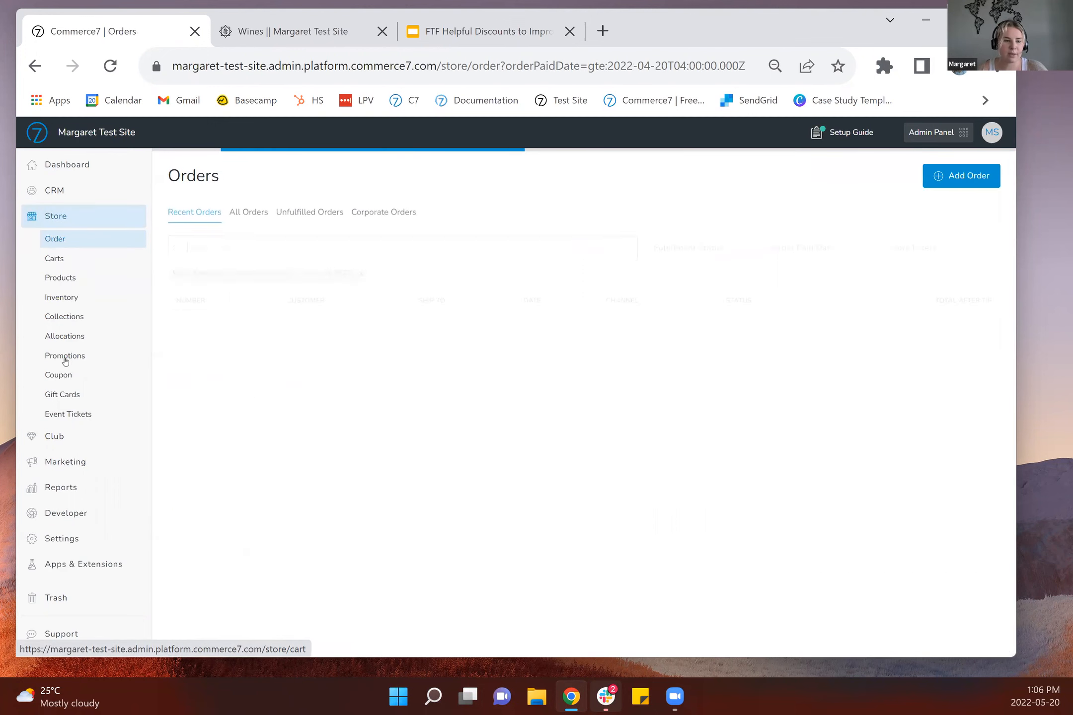
left_click(63, 354)
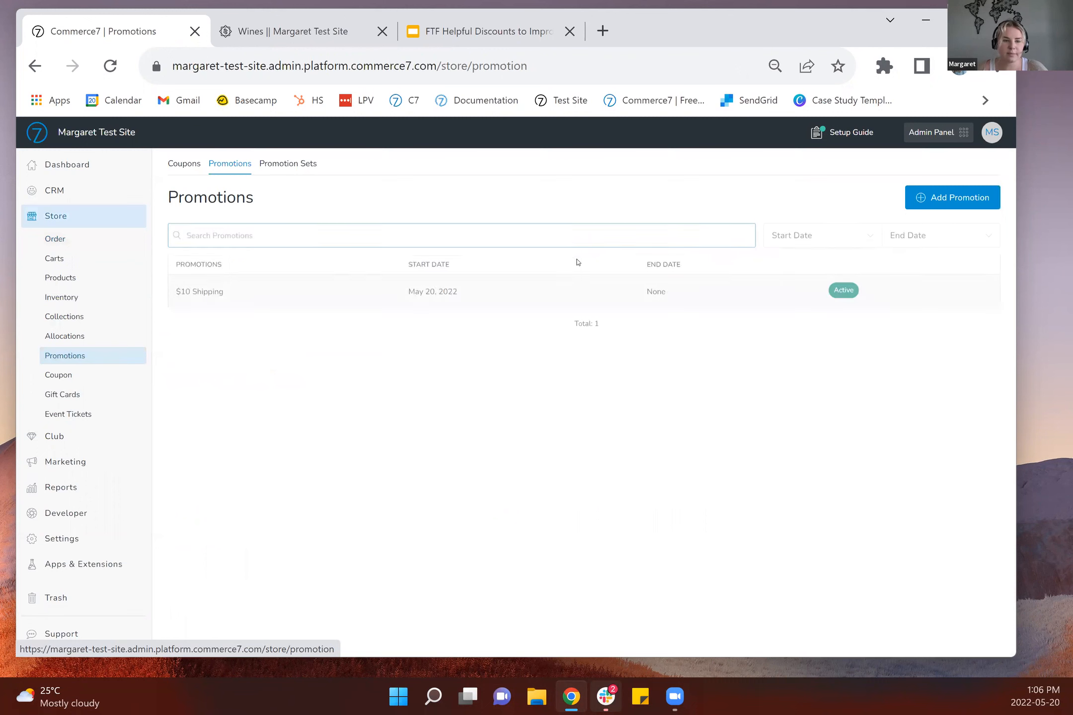
left_click(954, 196)
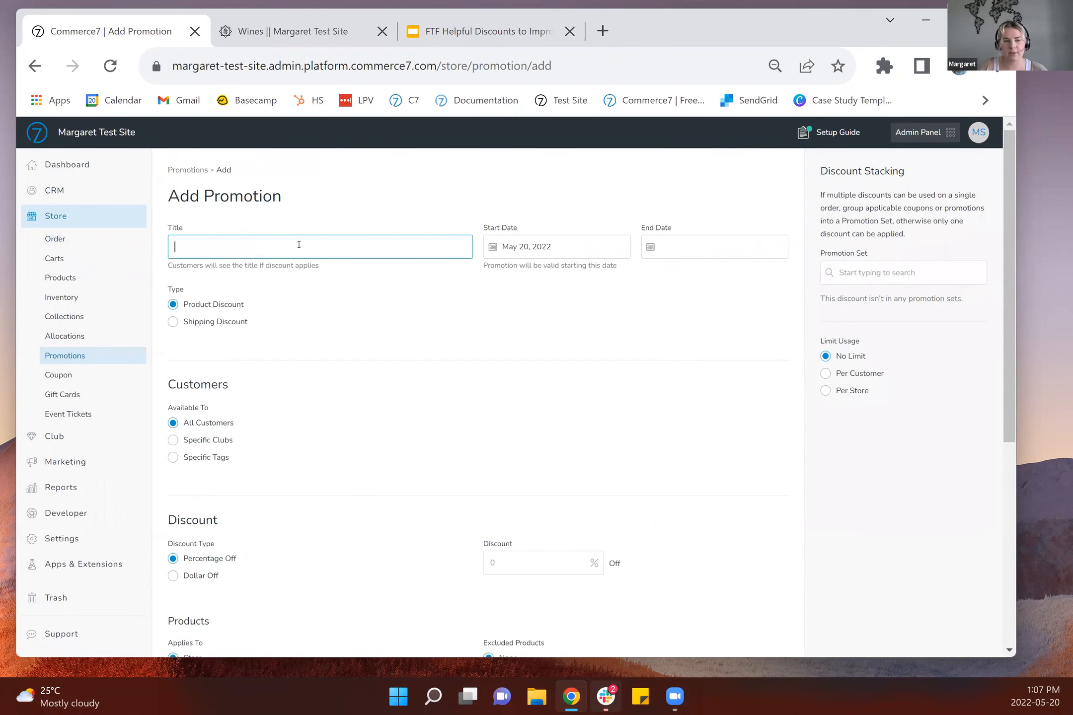
type("1")
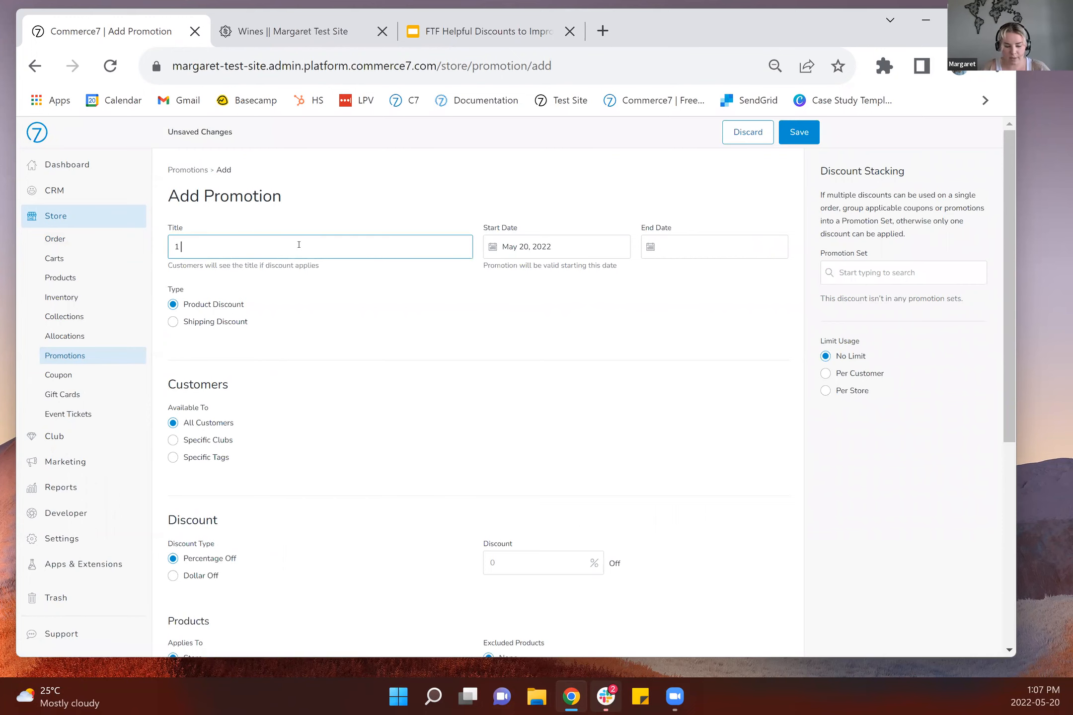
type(" Month Frequency Dis")
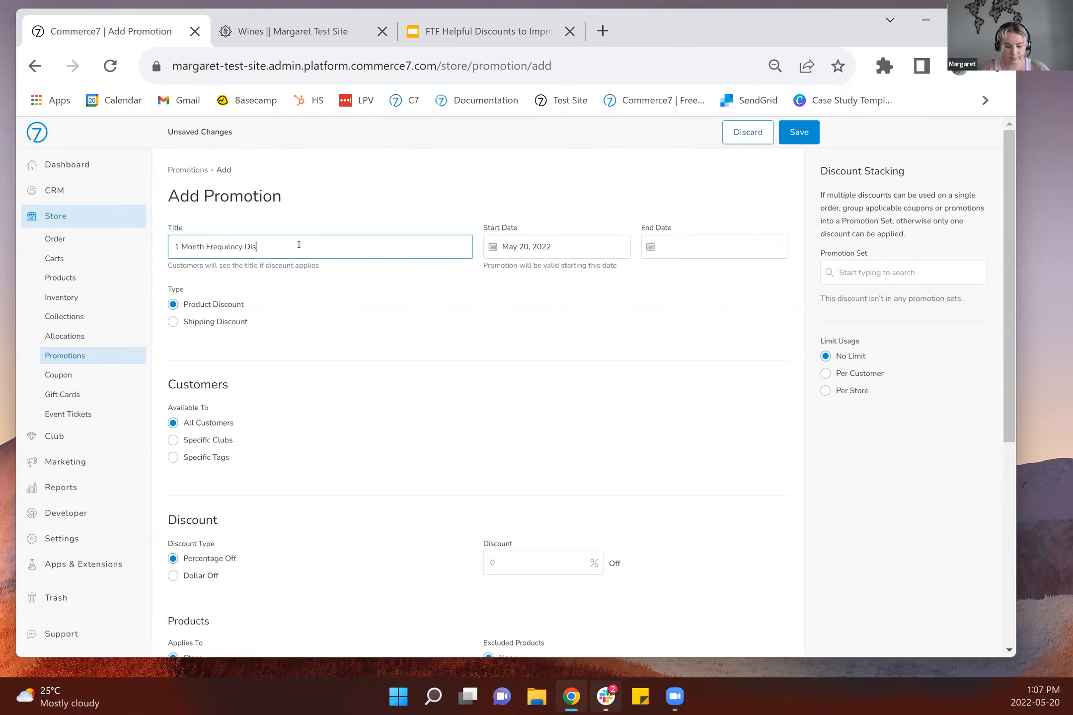
type("count 30%")
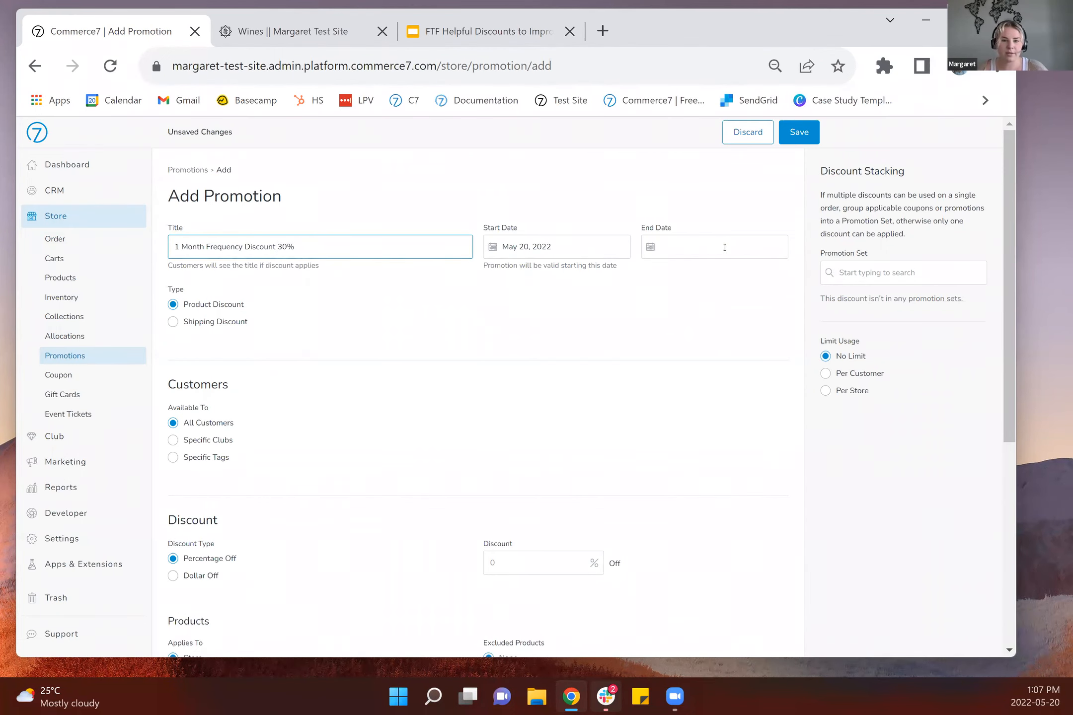
- Limit the promotion to the Customize + Endulge club and to the specific subscription frequency of 1 Month
scroll(280, 371, "down", 2)
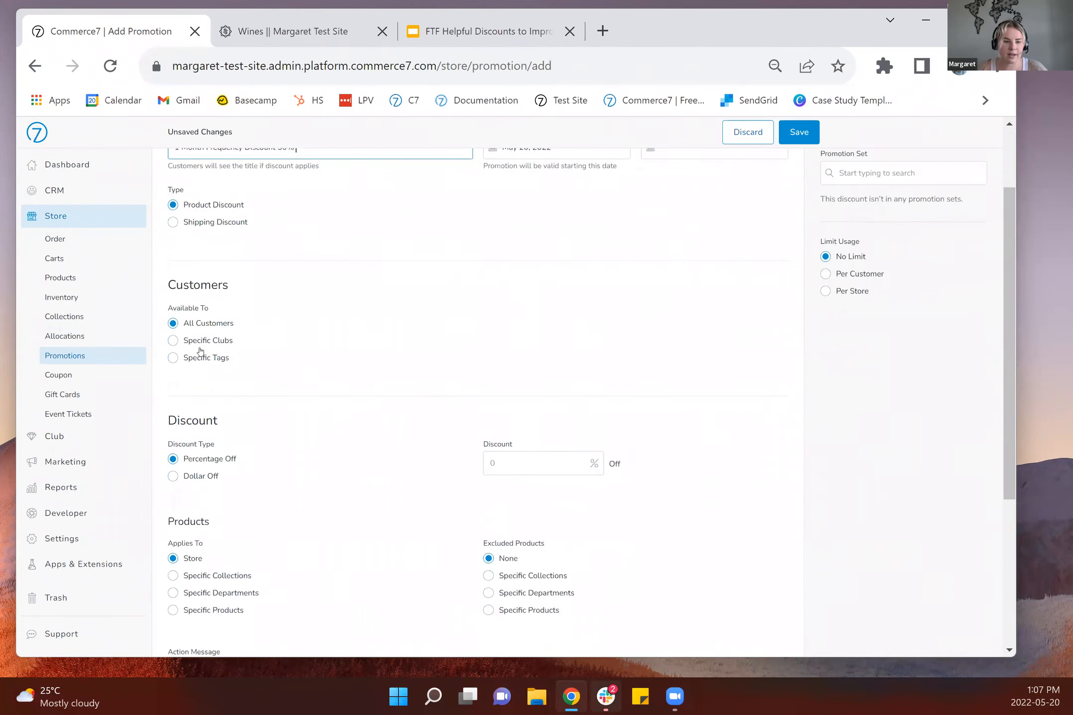
left_click(194, 336)
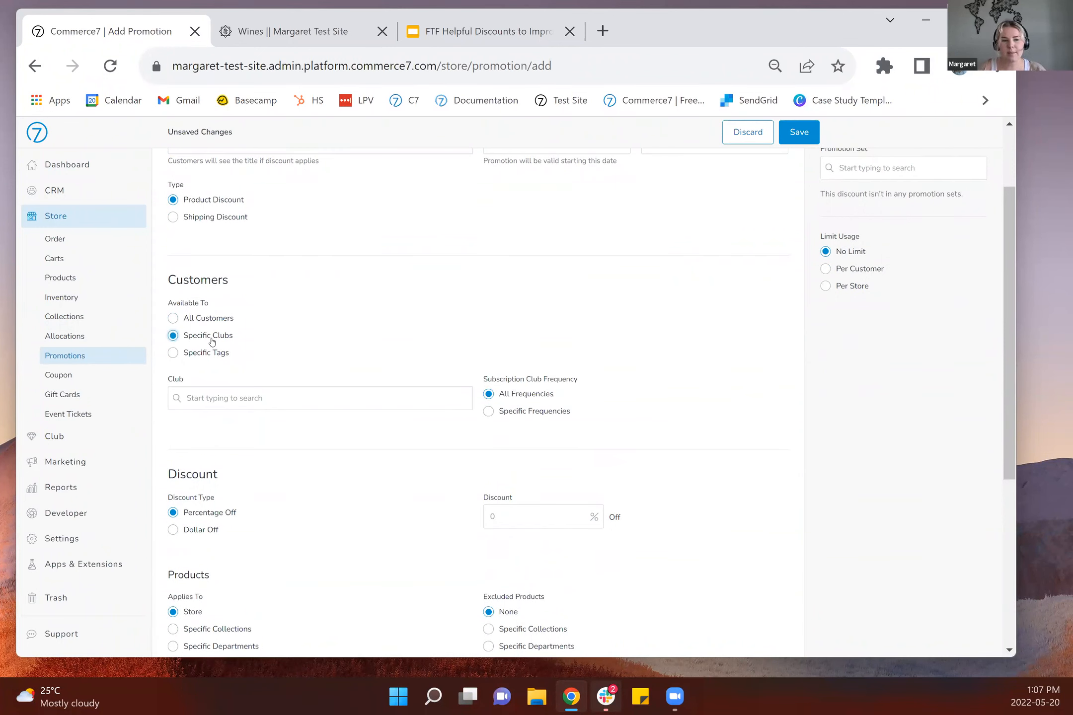
left_click(271, 400)
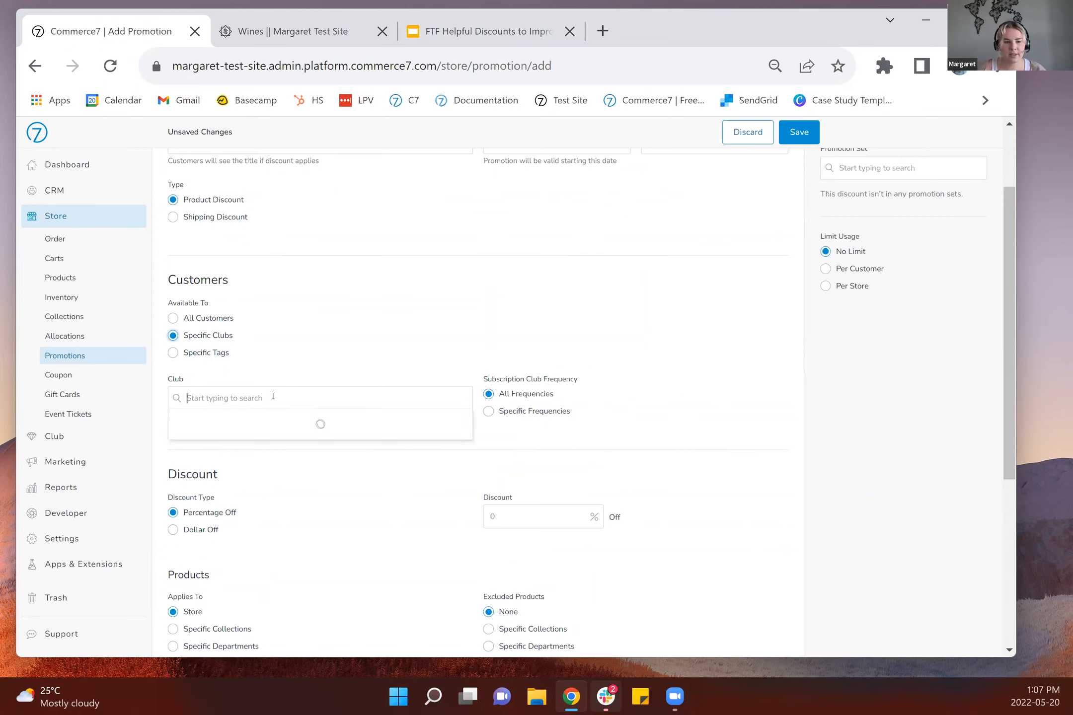
left_click(253, 437)
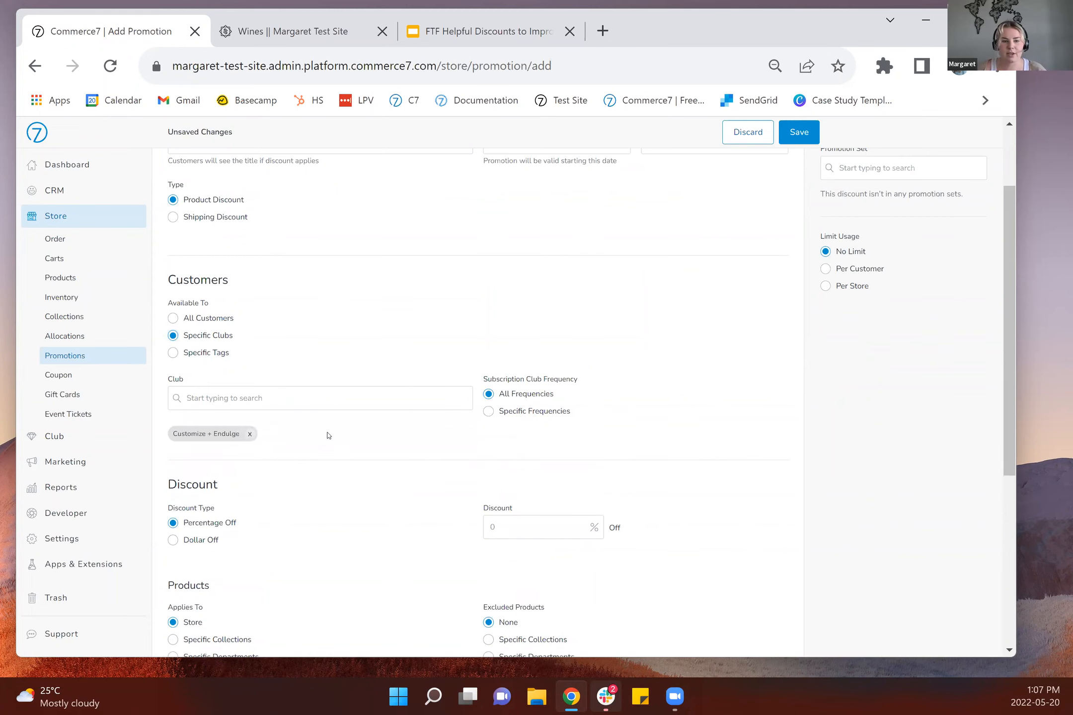
left_click(489, 412)
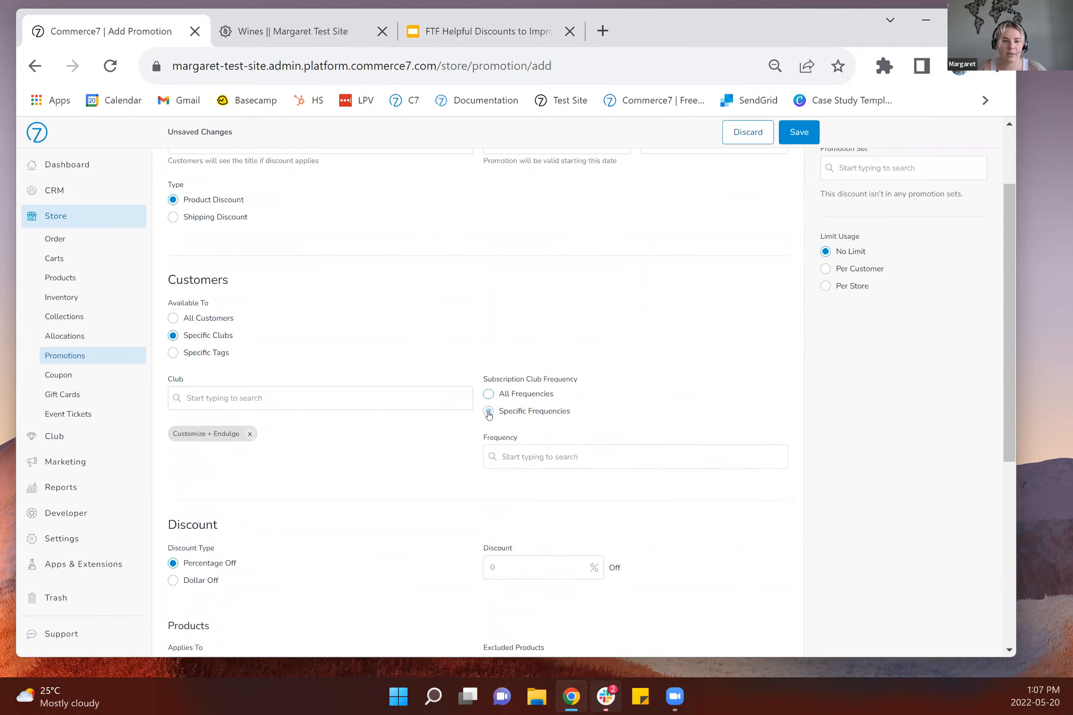
left_click(569, 459)
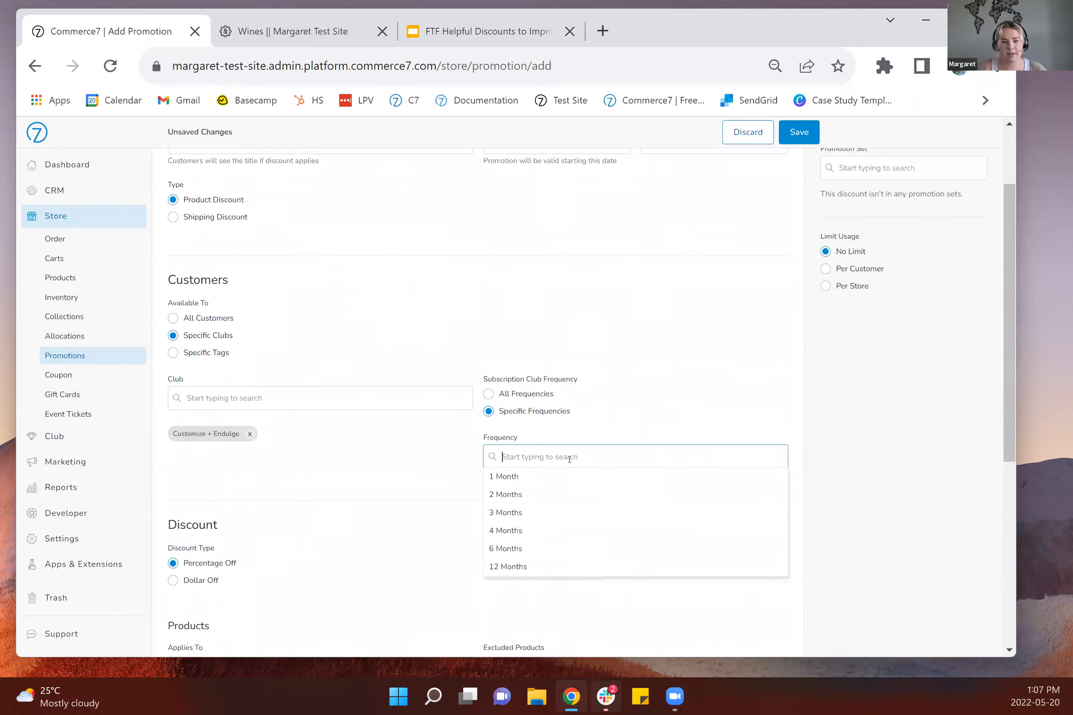
left_click(557, 480)
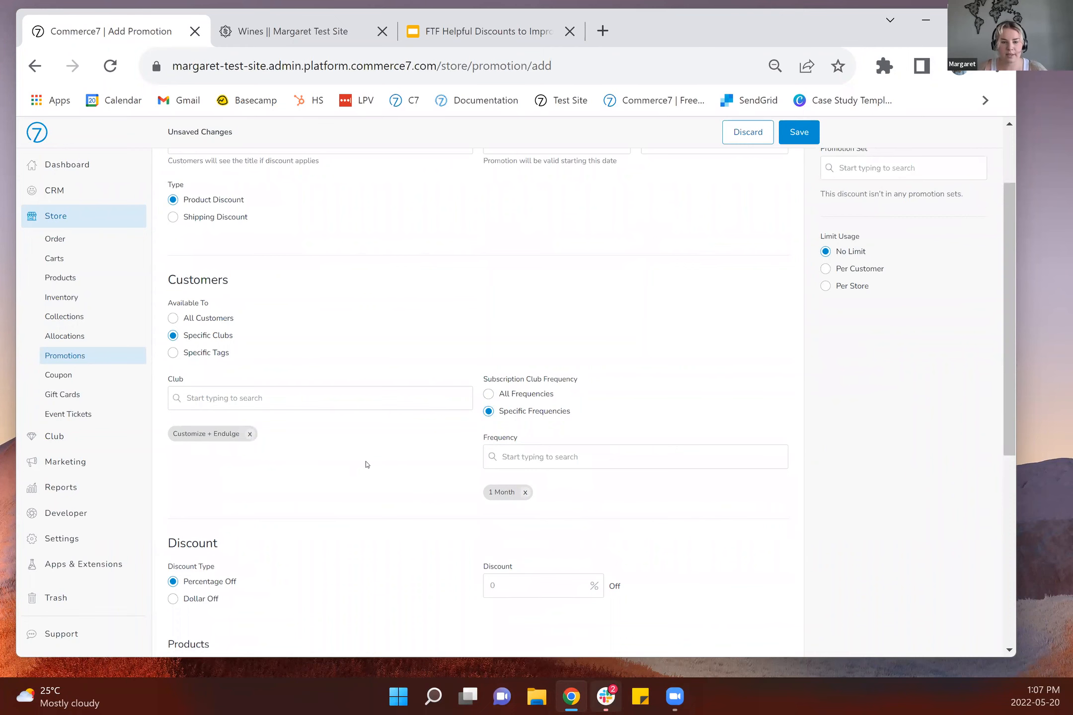
- Set the promotion's percentage discount to 30% off, review the product and order requirement options, and save the promotion
scroll(366, 464, "down", 2)
left_click(519, 475)
type("30")
left_click(395, 477)
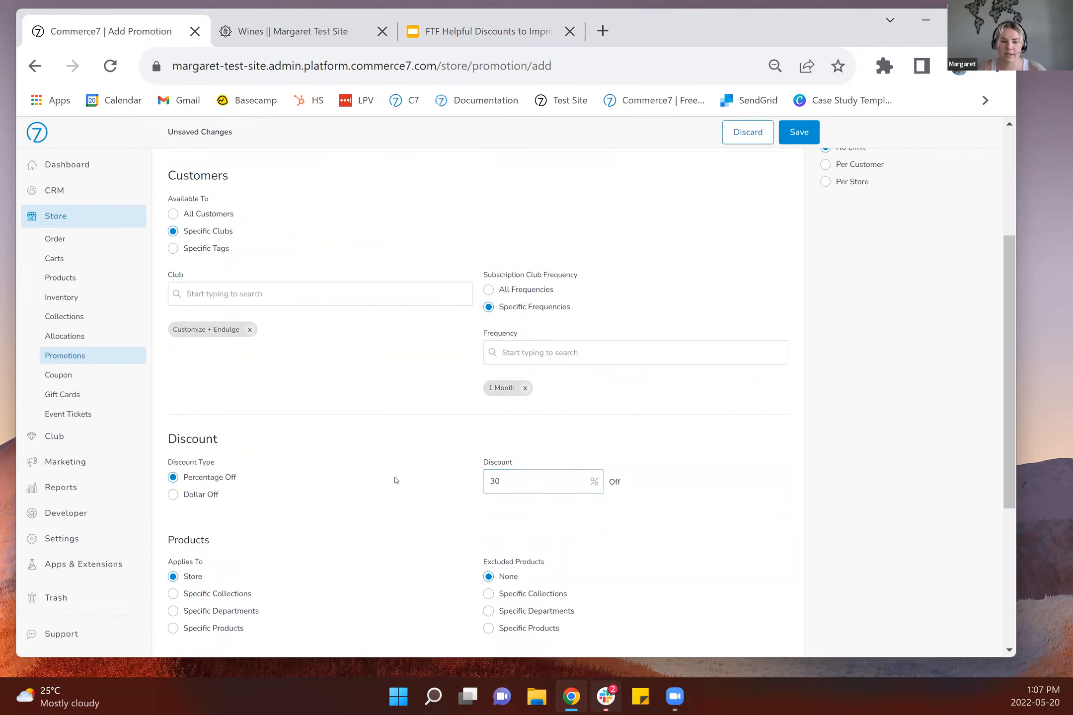
scroll(395, 480, "down", 2)
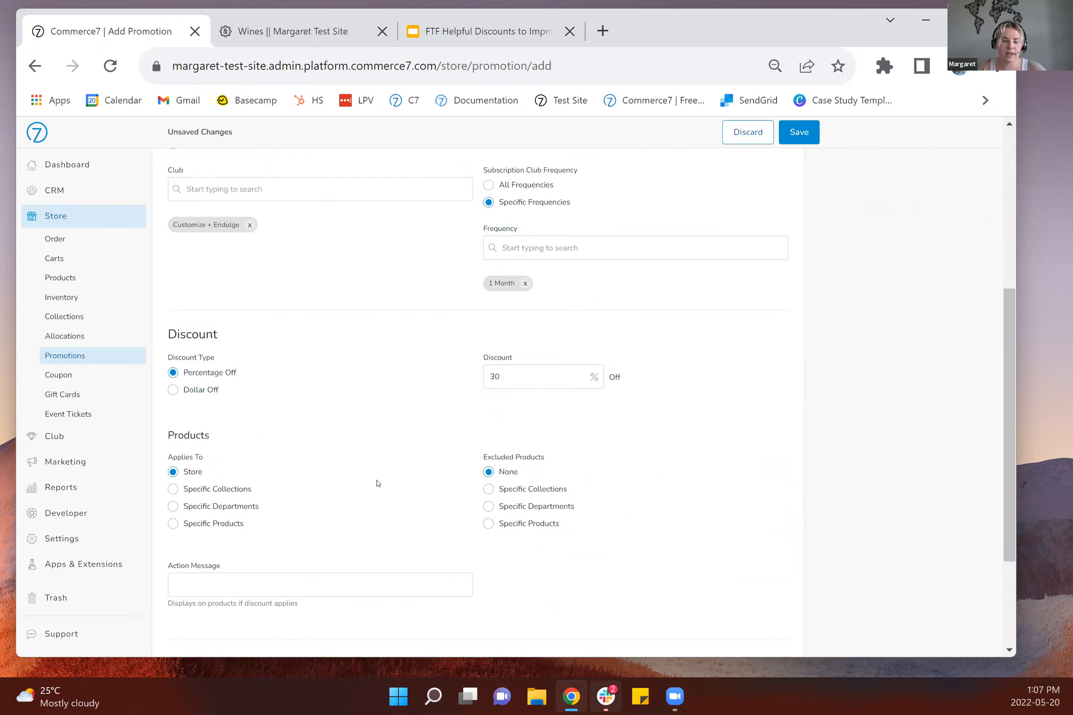
scroll(377, 484, "down", 2)
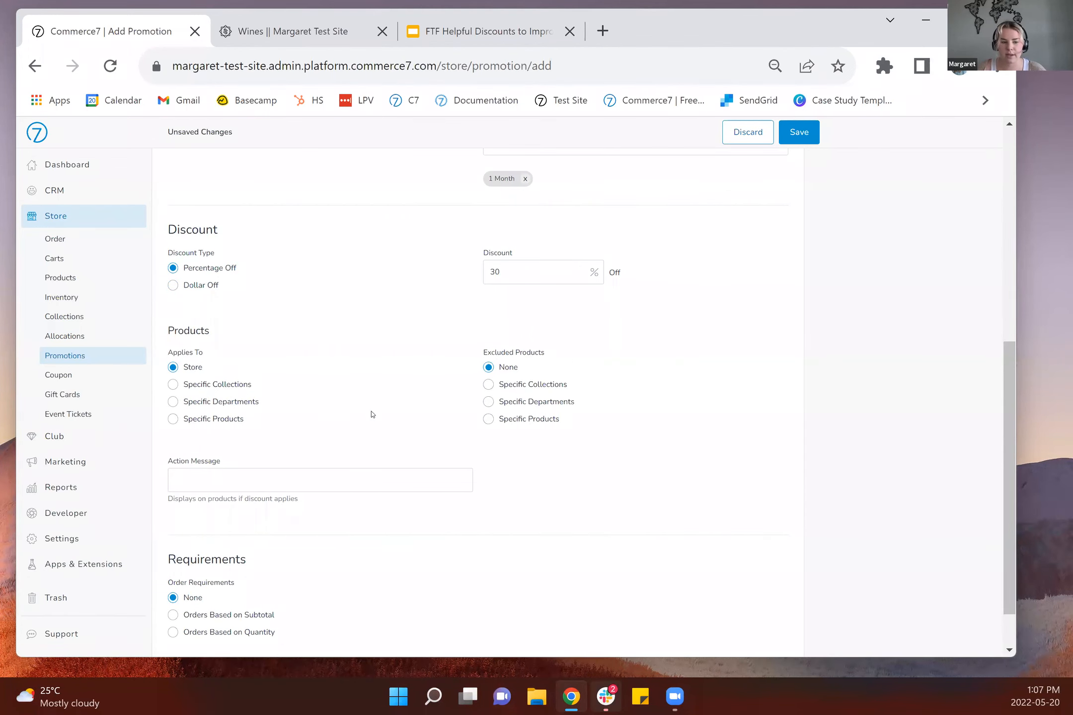
scroll(372, 414, "down", 1)
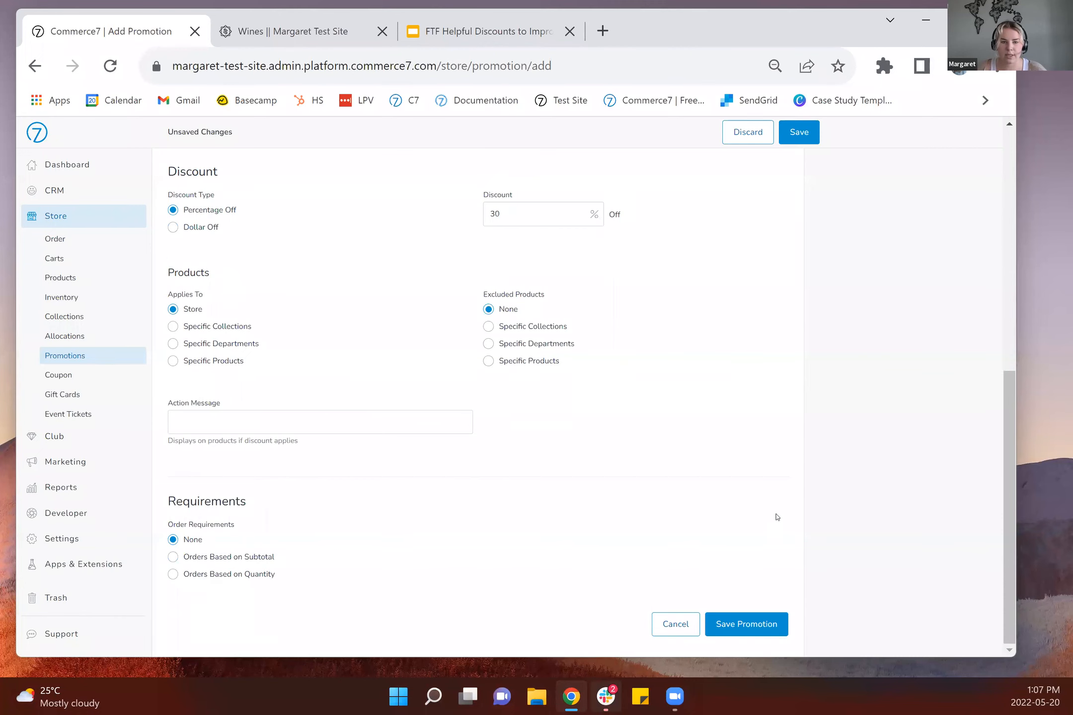
left_click(760, 623)
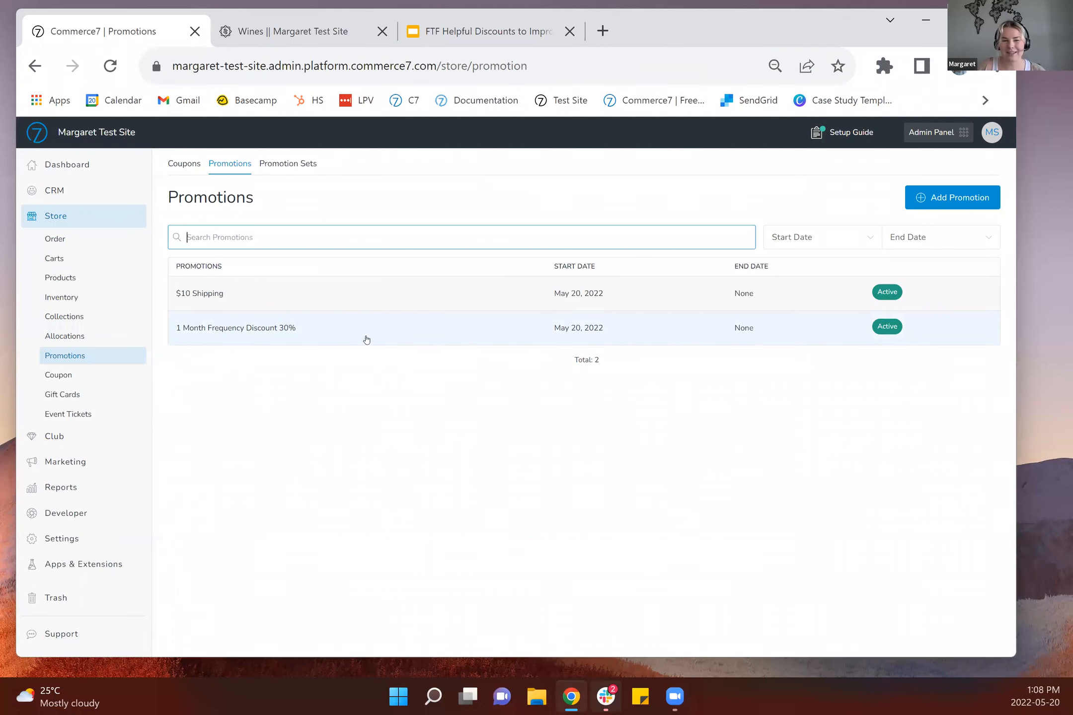
- Open the saved 1 Month Frequency Discount 30% promotion, and present the Welcome Back Discount slide in the Google Slides deck
left_click(366, 340)
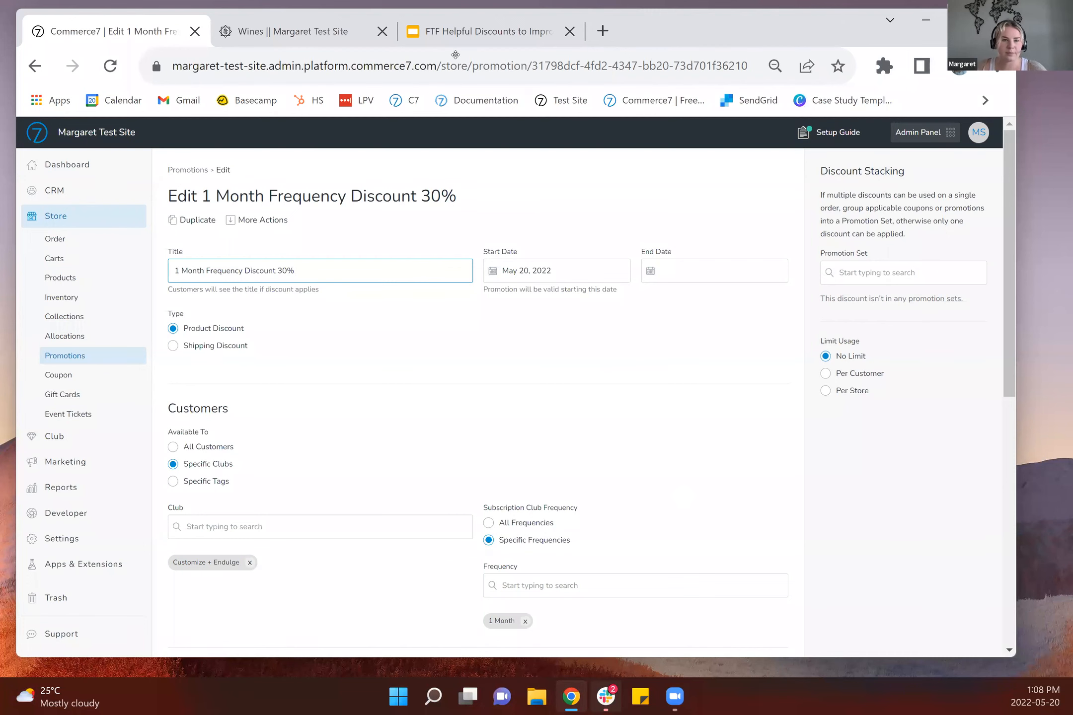
left_click(462, 32)
left_click(864, 137)
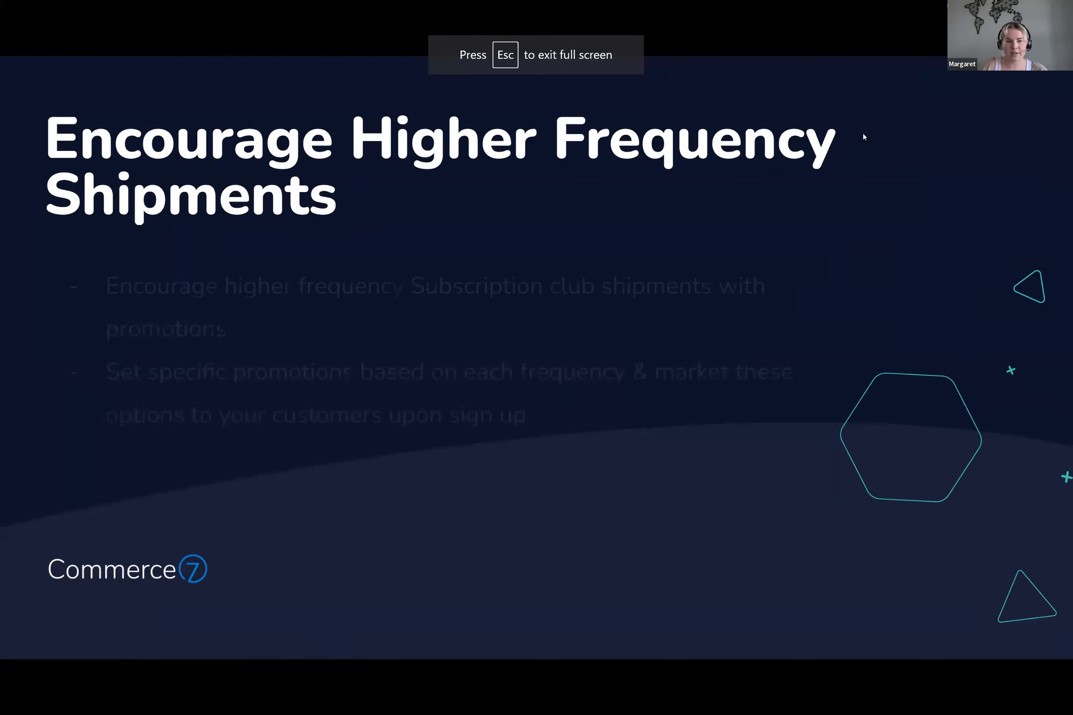
key("Right")
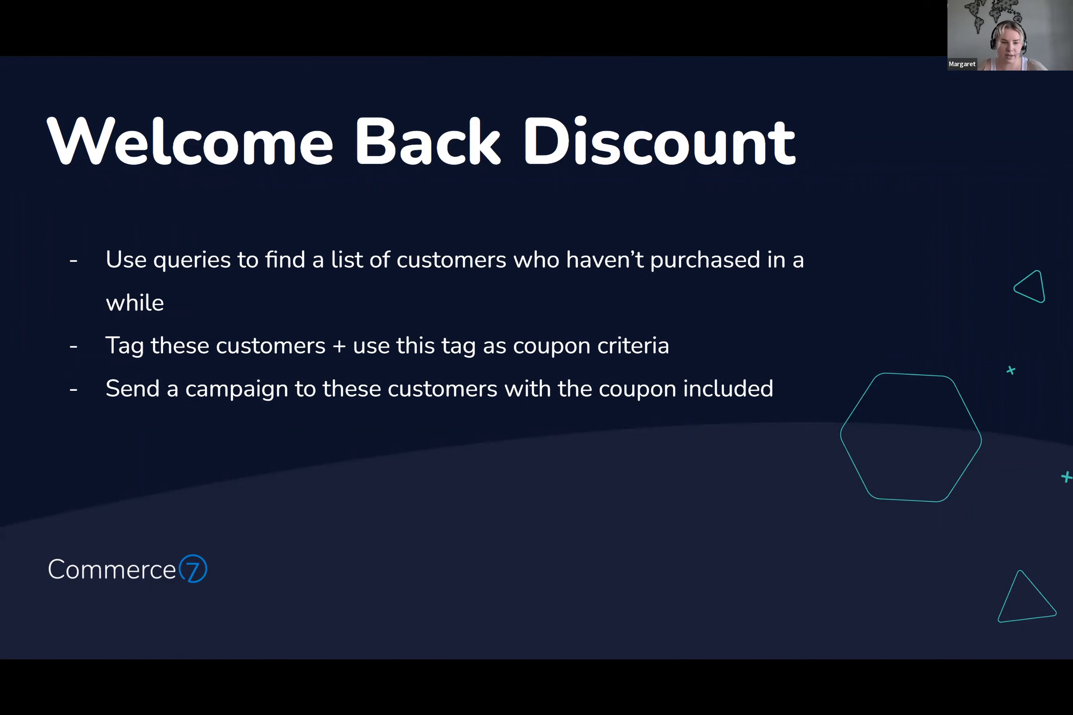
key("Escape")
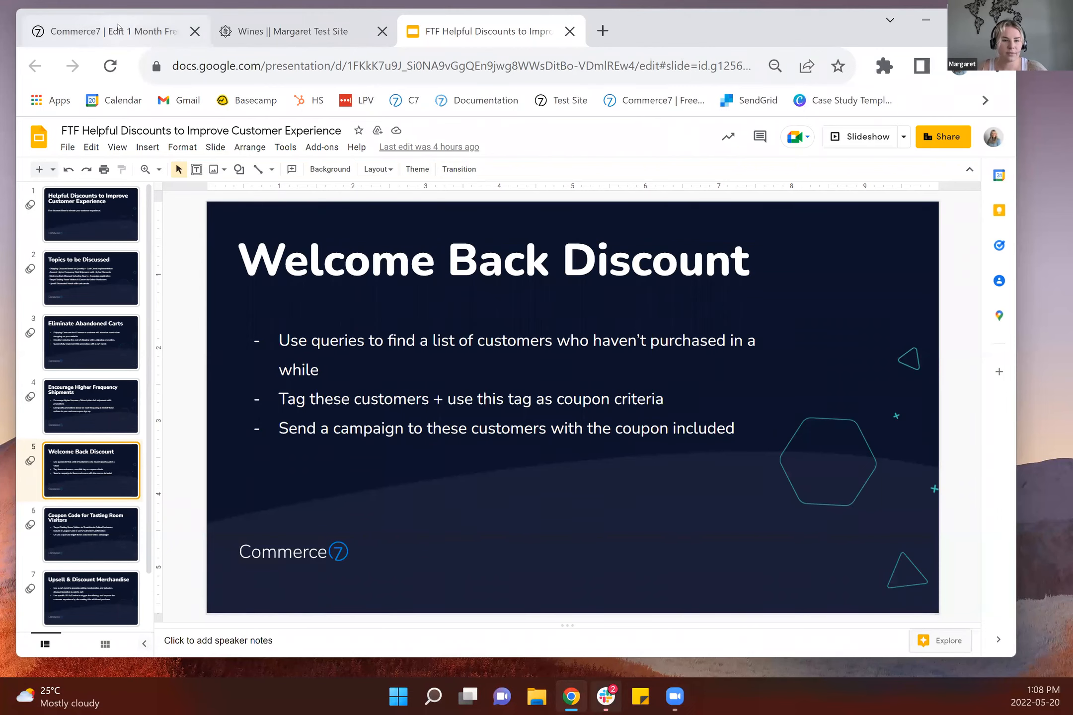
- Switch back to the Commerce7 admin and open the list of order queries in the marketing area
left_click(149, 30)
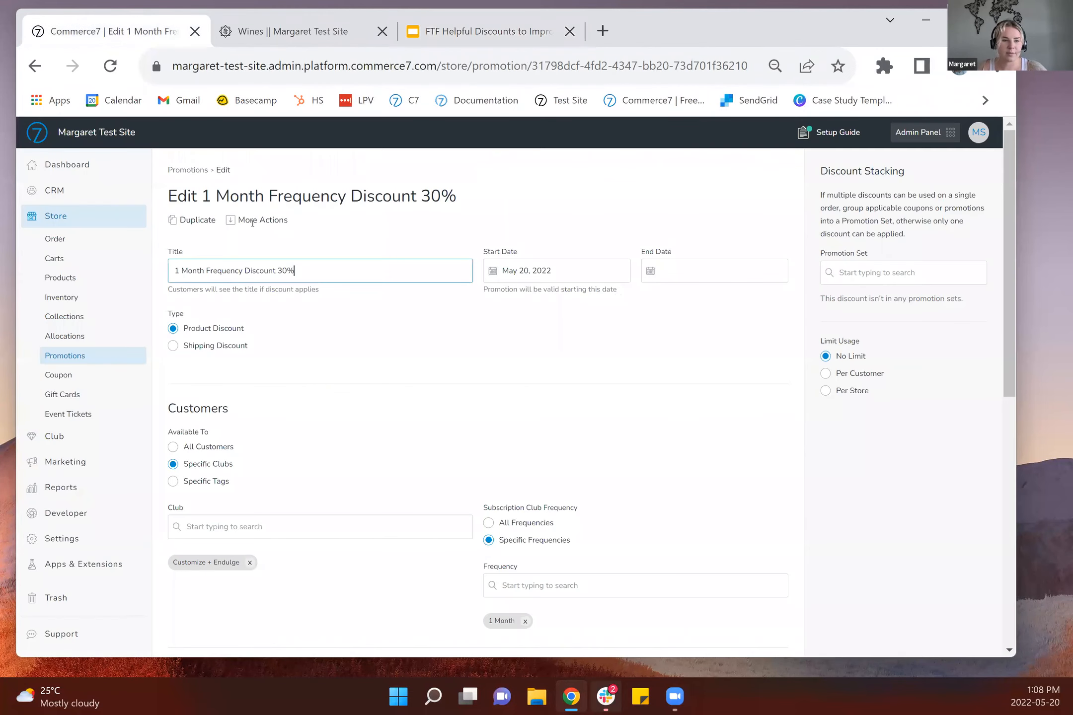
left_click(77, 466)
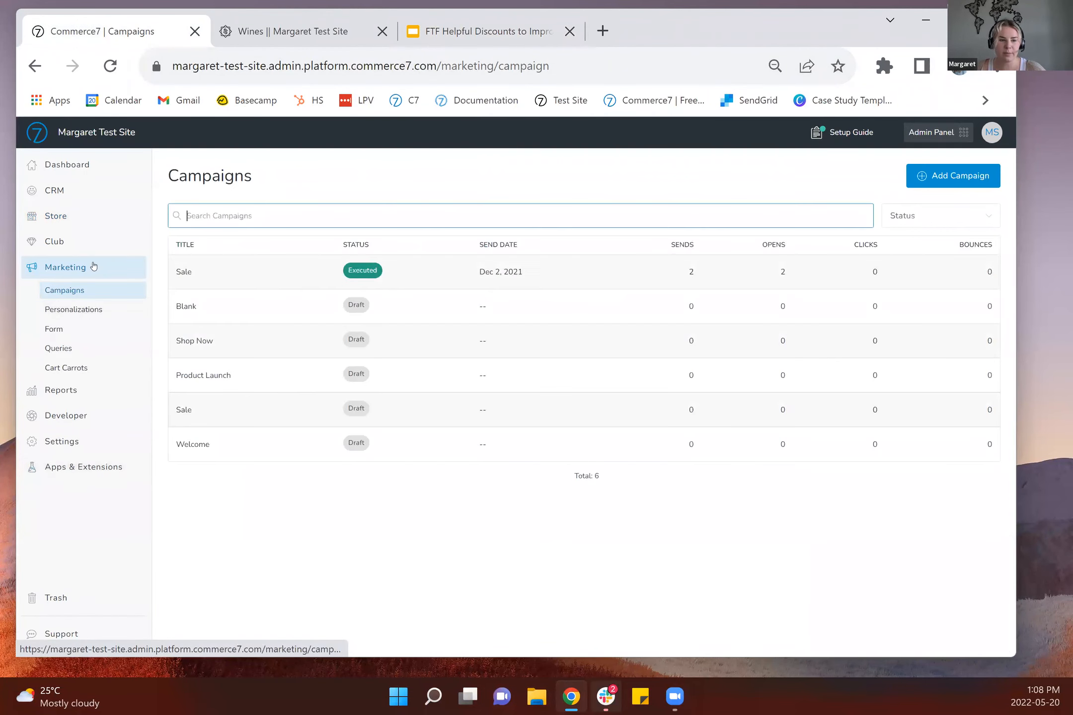
left_click(66, 349)
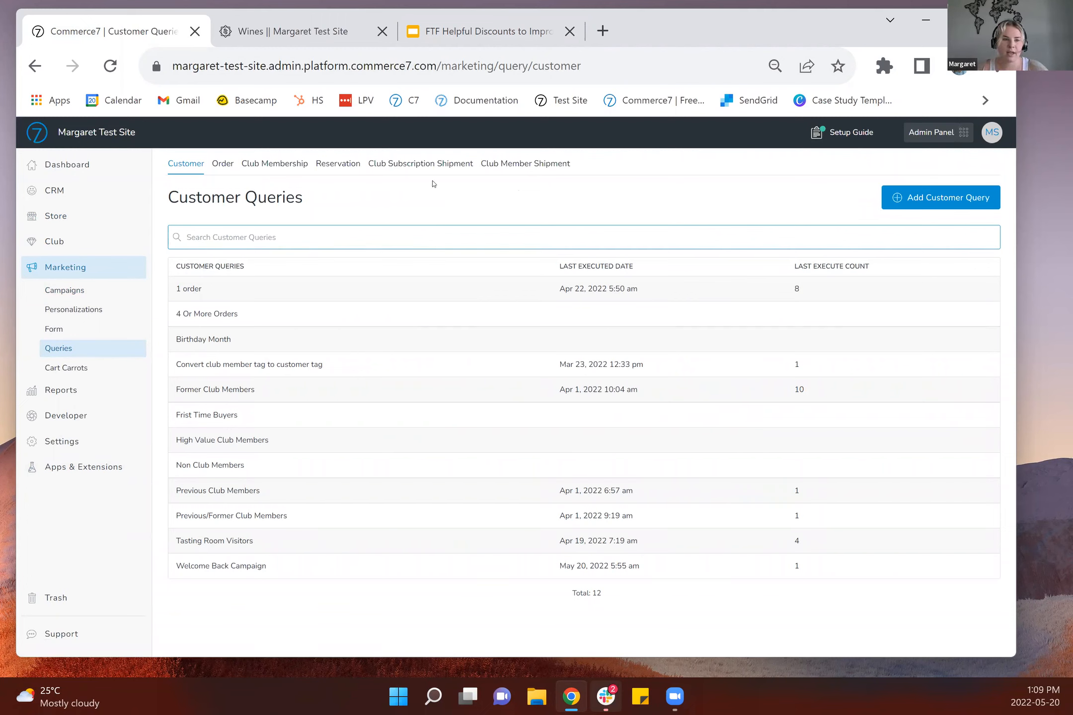
left_click(223, 164)
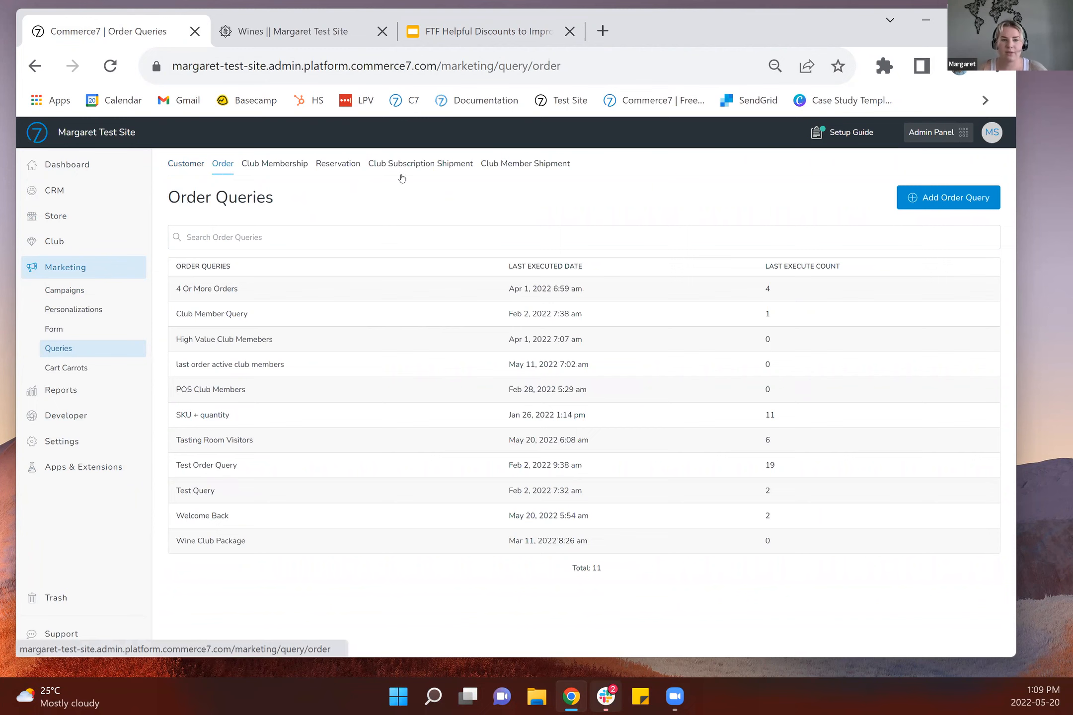
- Start a new order query titled "Welcome Back" and base its conditions on Customer
left_click(936, 198)
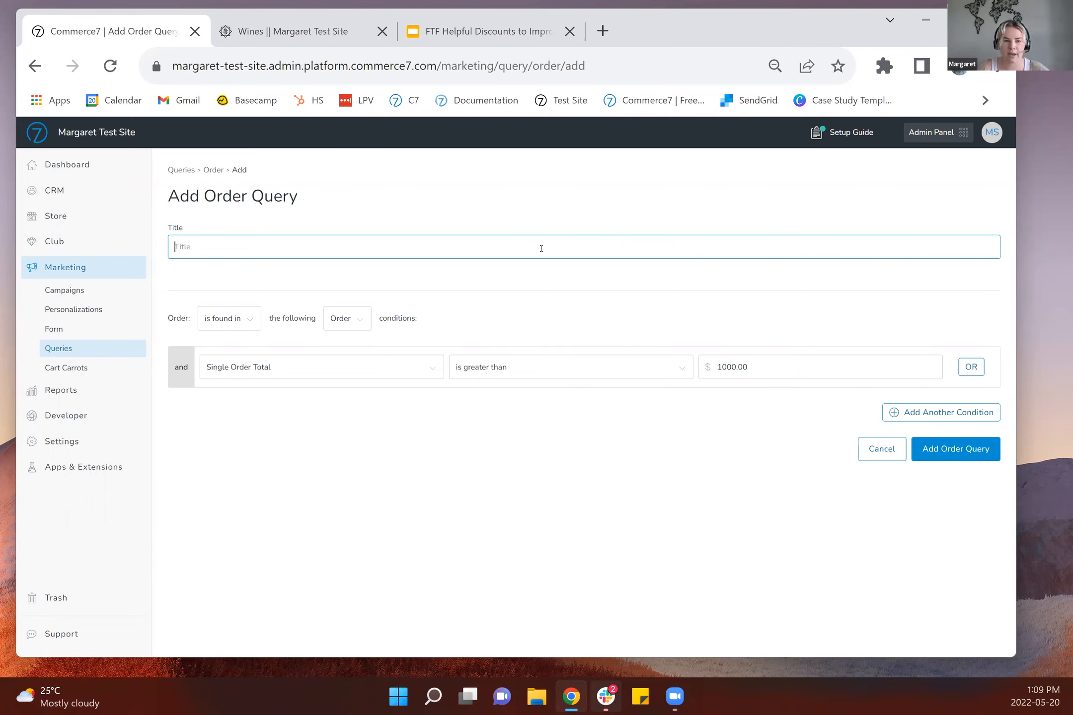
type("Welcome Back")
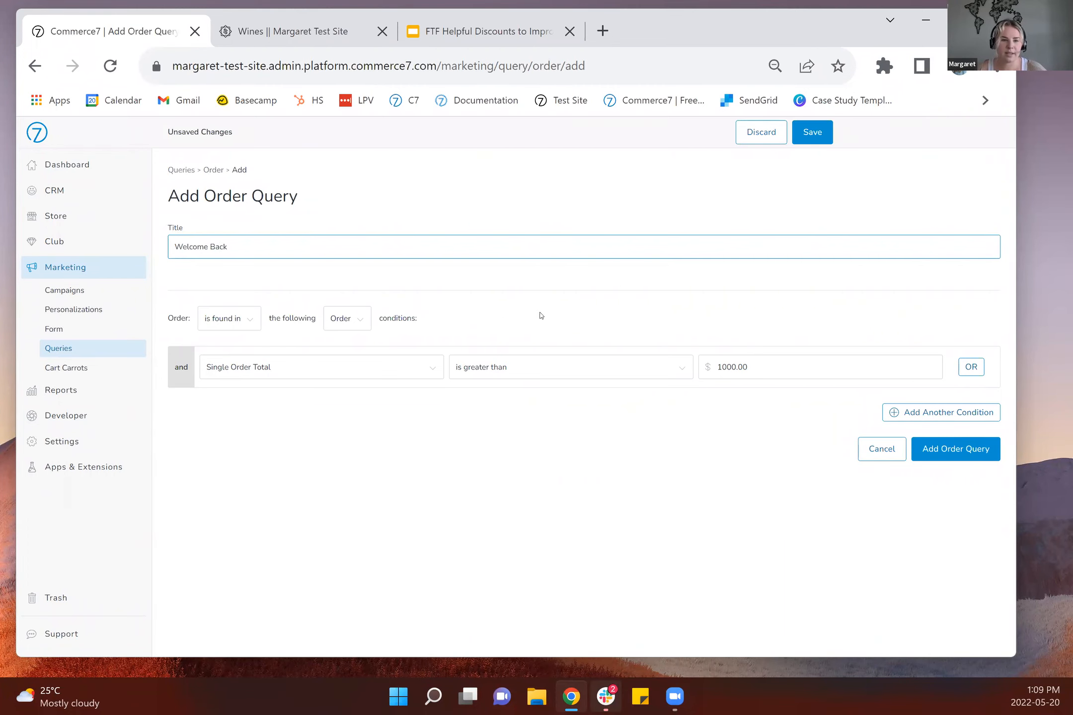
left_click(365, 326)
left_click(351, 350)
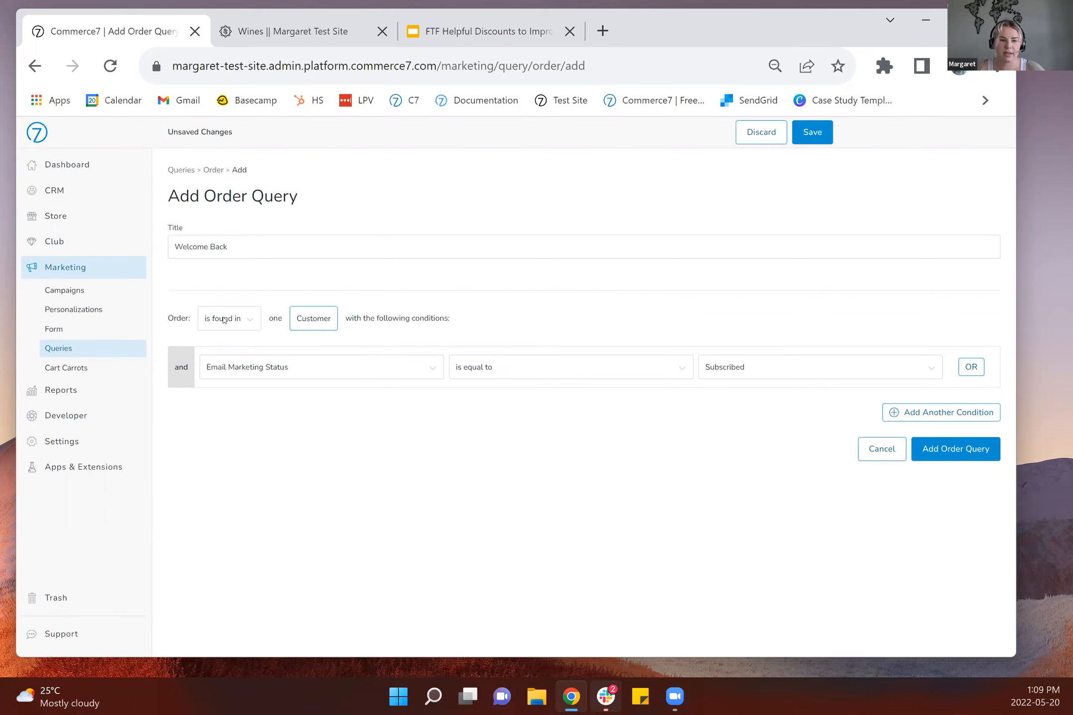
left_click(318, 319)
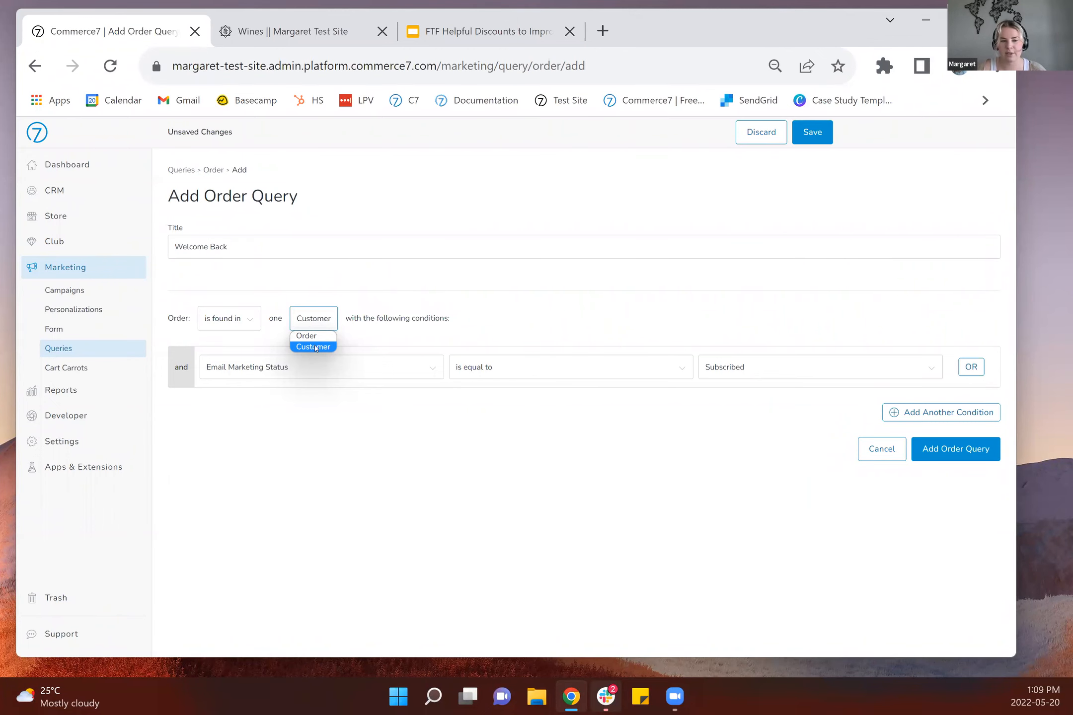
left_click(316, 347)
- Set the query condition to Last Order Date is less than Jan 1, 2022, and add the order query
left_click(311, 368)
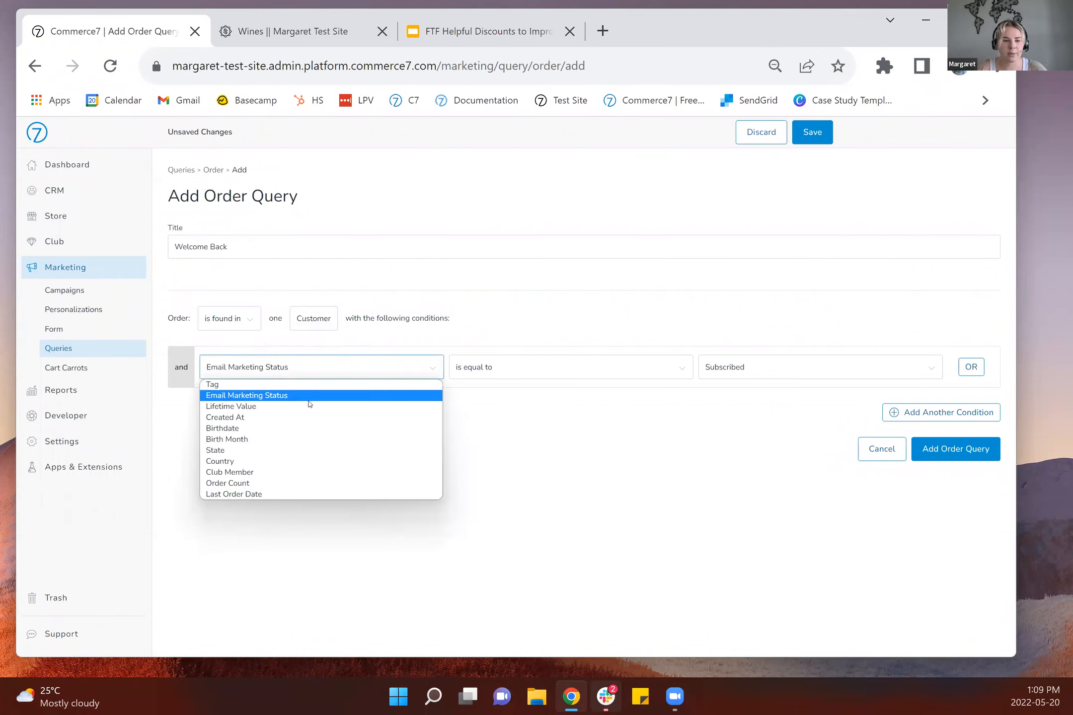
left_click(274, 493)
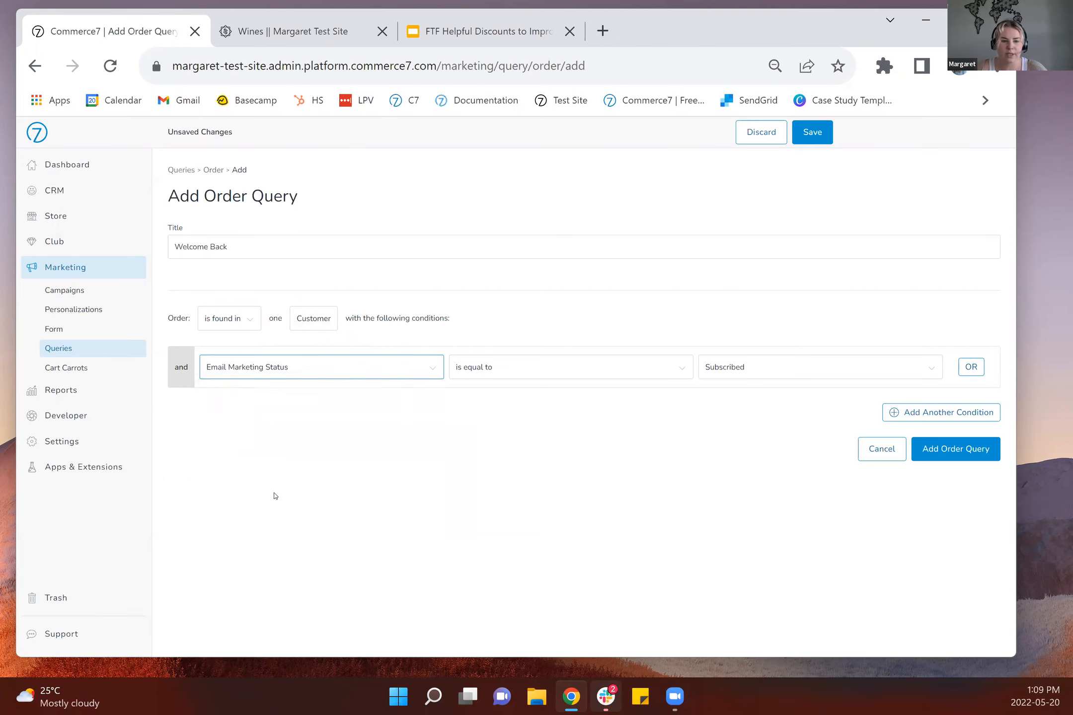
left_click(520, 367)
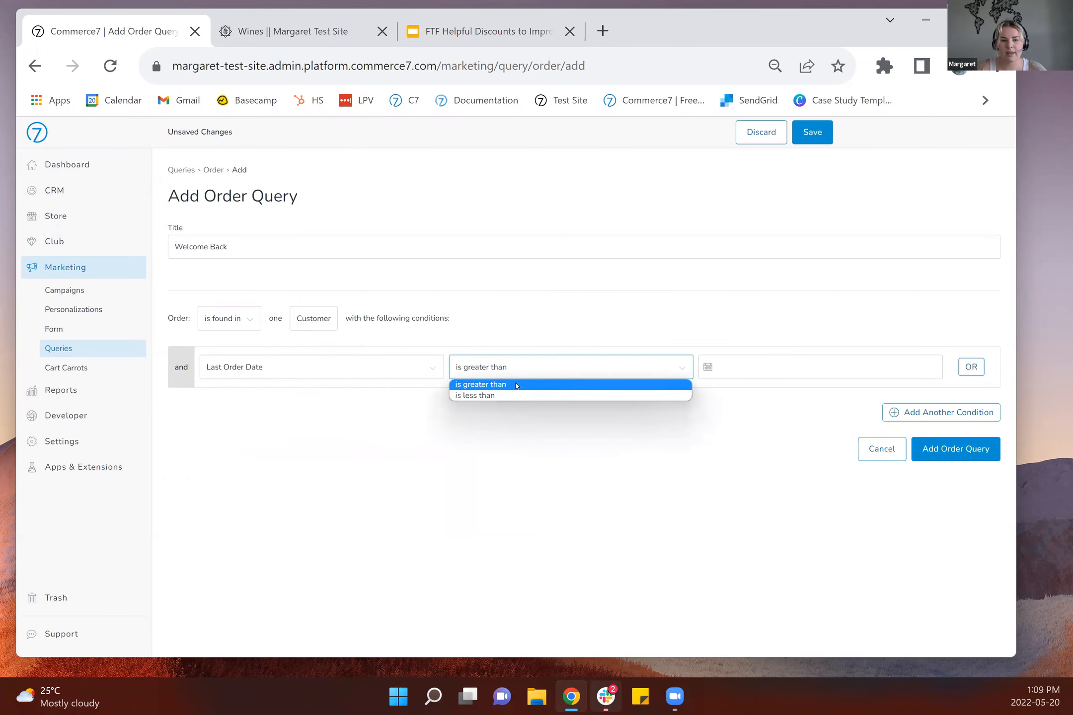
left_click(491, 395)
left_click(740, 370)
left_click(713, 389)
left_click(718, 395)
left_click(718, 395)
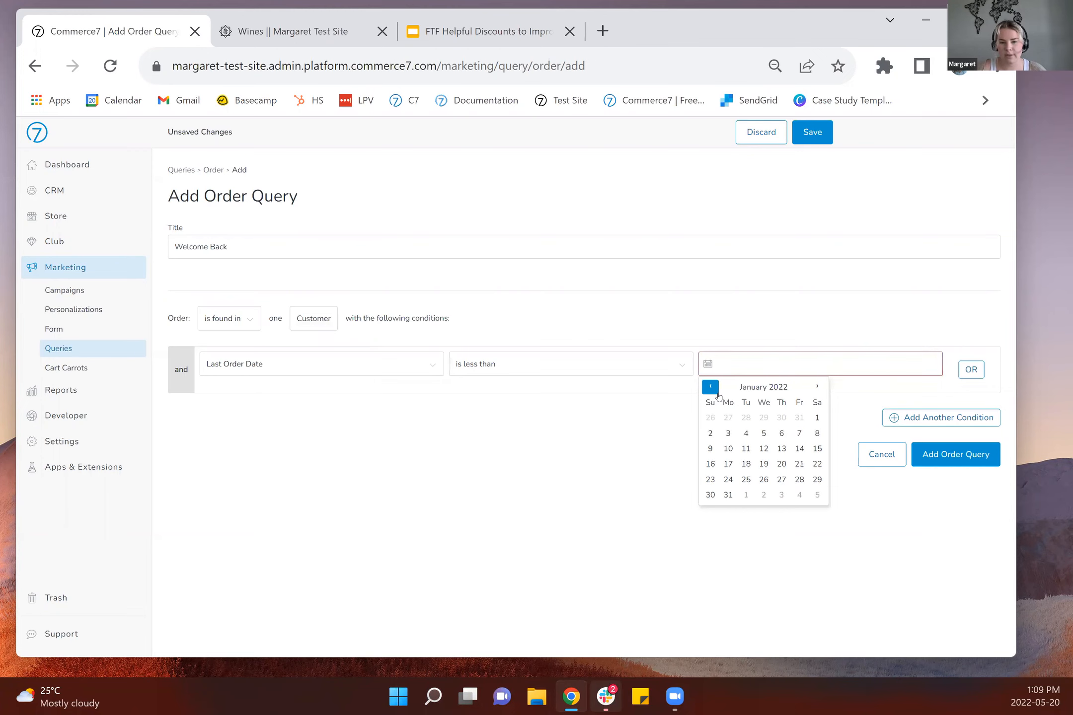
left_click(816, 418)
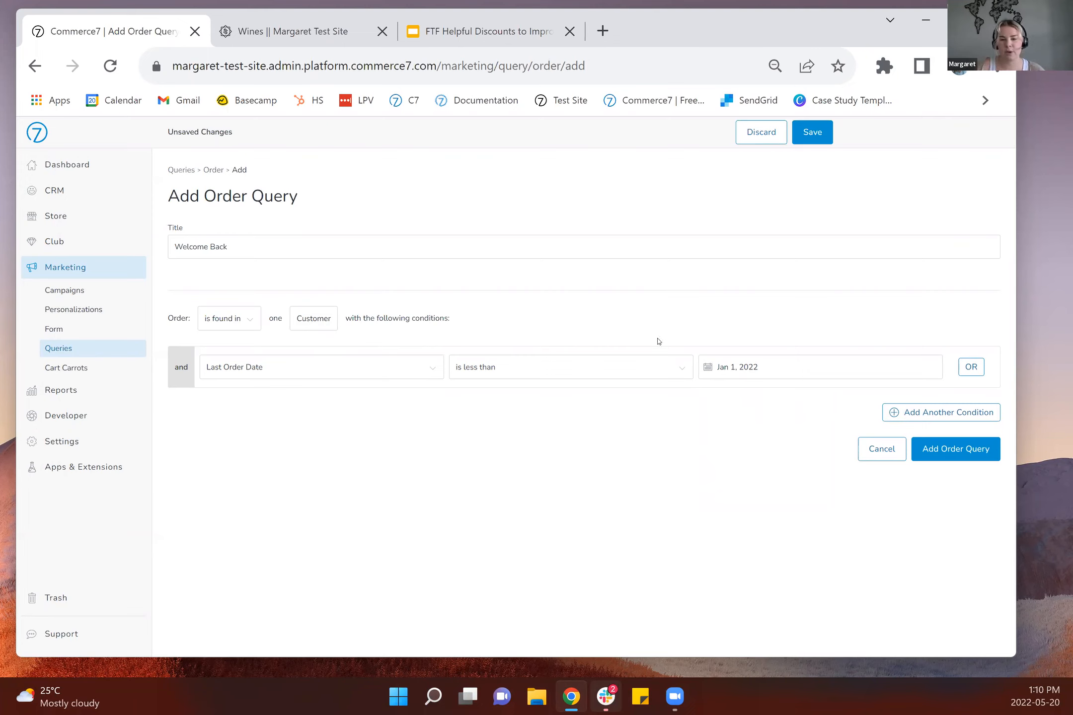
left_click(936, 448)
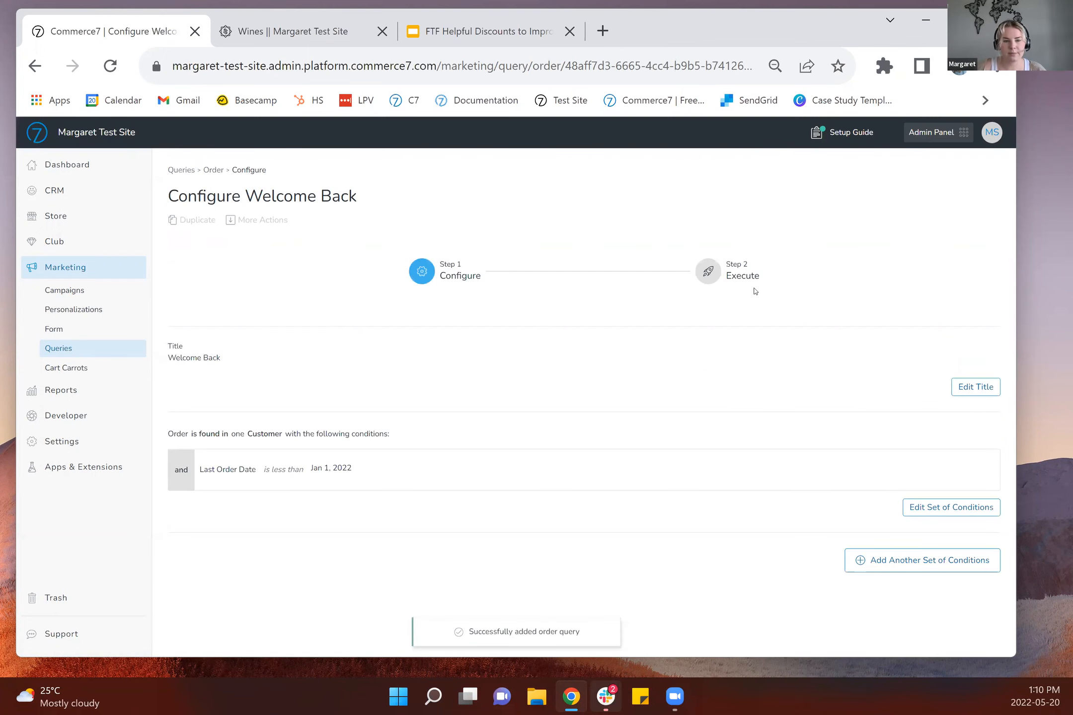
- Execute the Welcome Back order query and reload the page to update its execution results
left_click(739, 282)
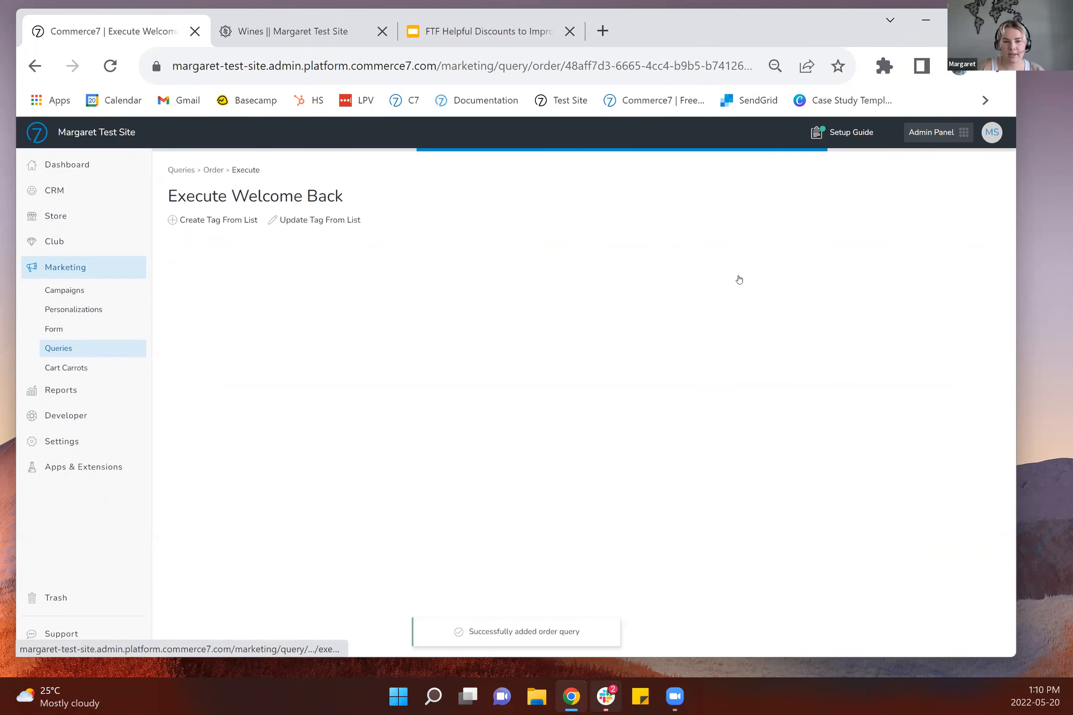
left_click(940, 387)
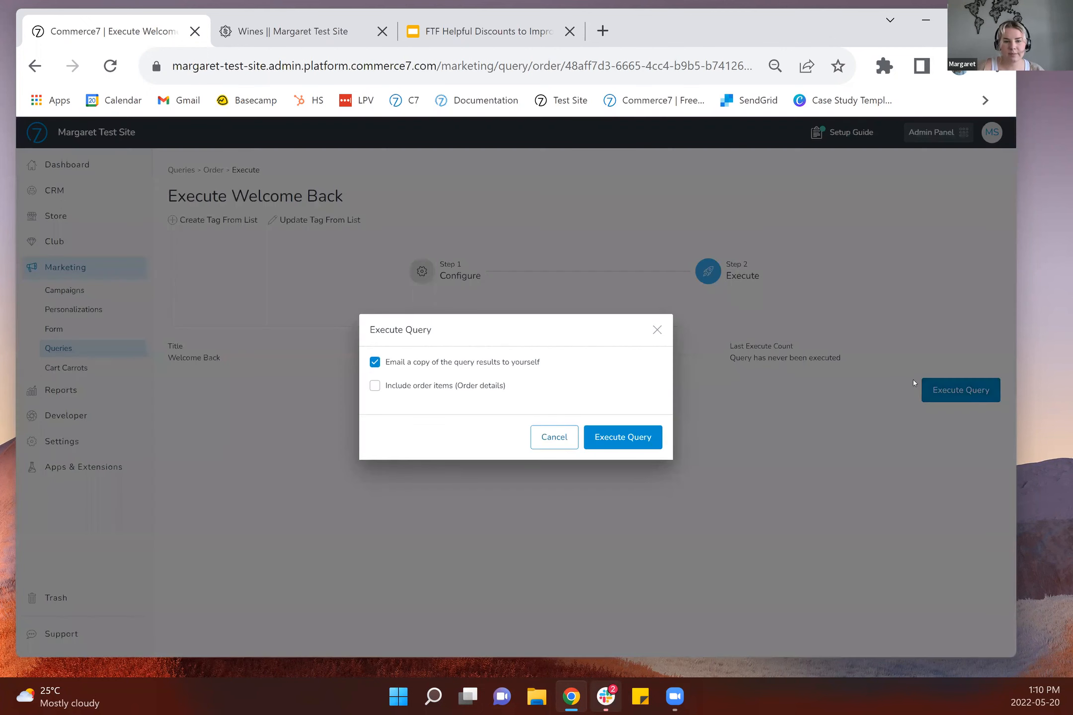
left_click(482, 366)
left_click(616, 435)
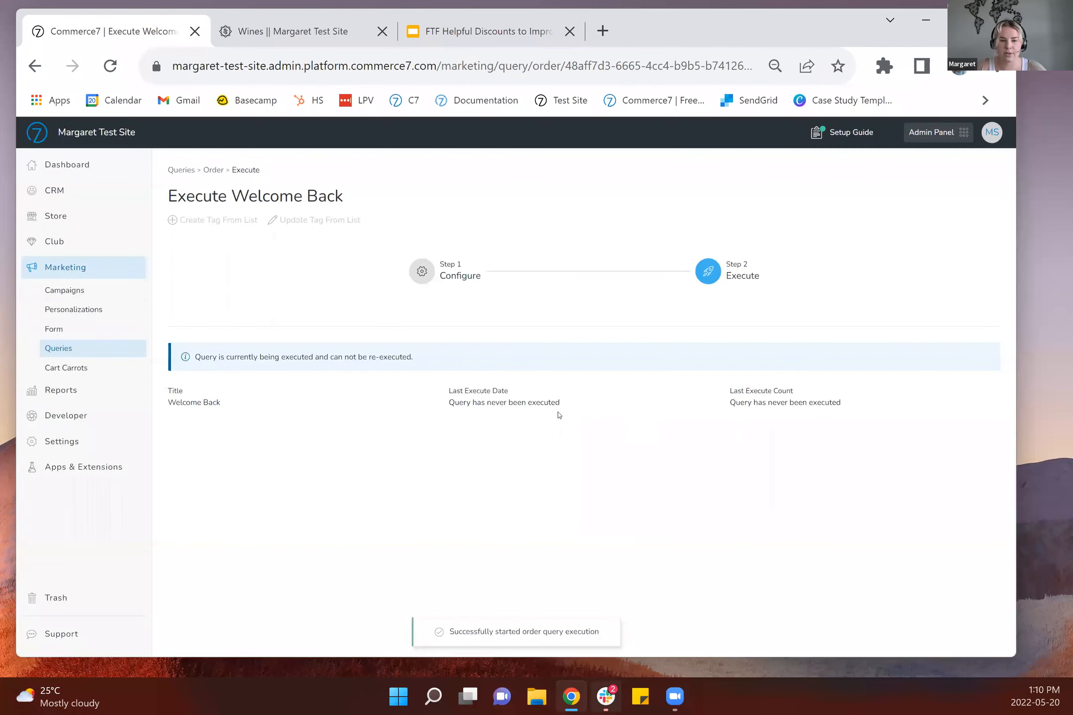
left_click(639, 435)
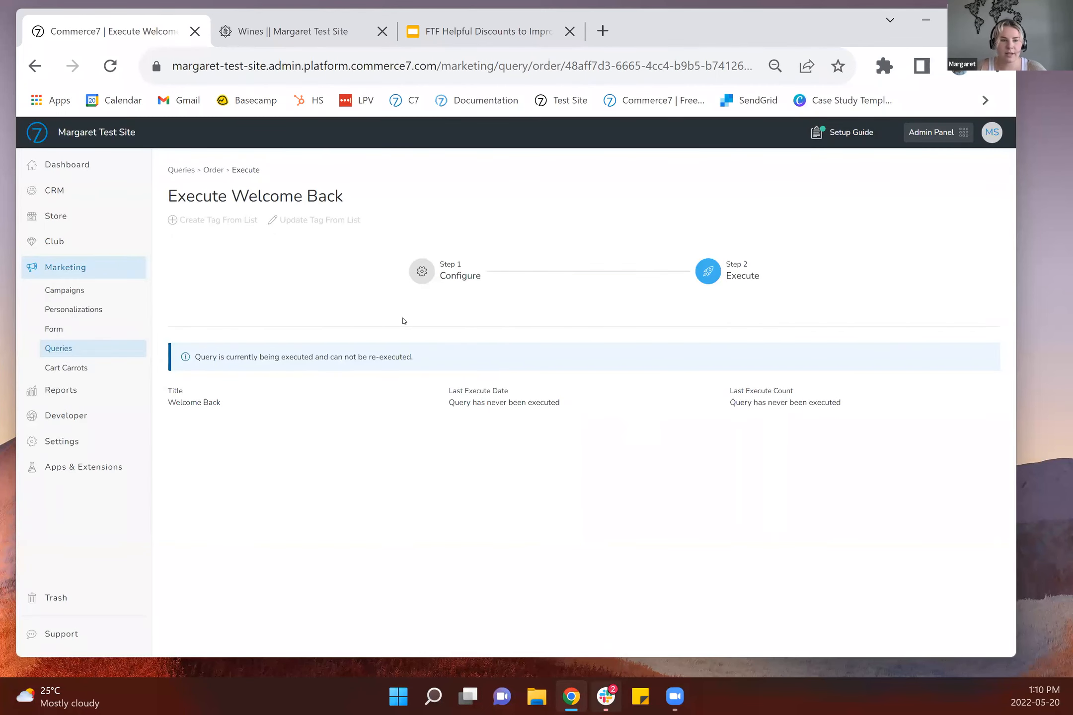
left_click(105, 61)
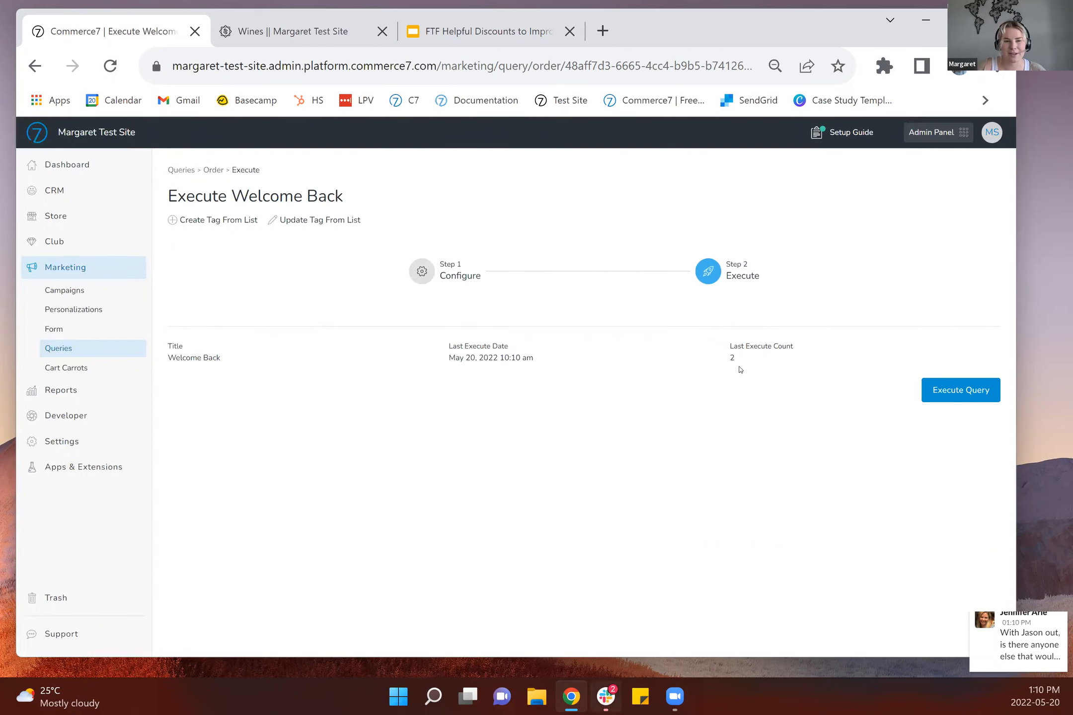
- Create a tag titled "Welcome Back (Order)" from the order query's results
left_click(224, 221)
left_click(472, 394)
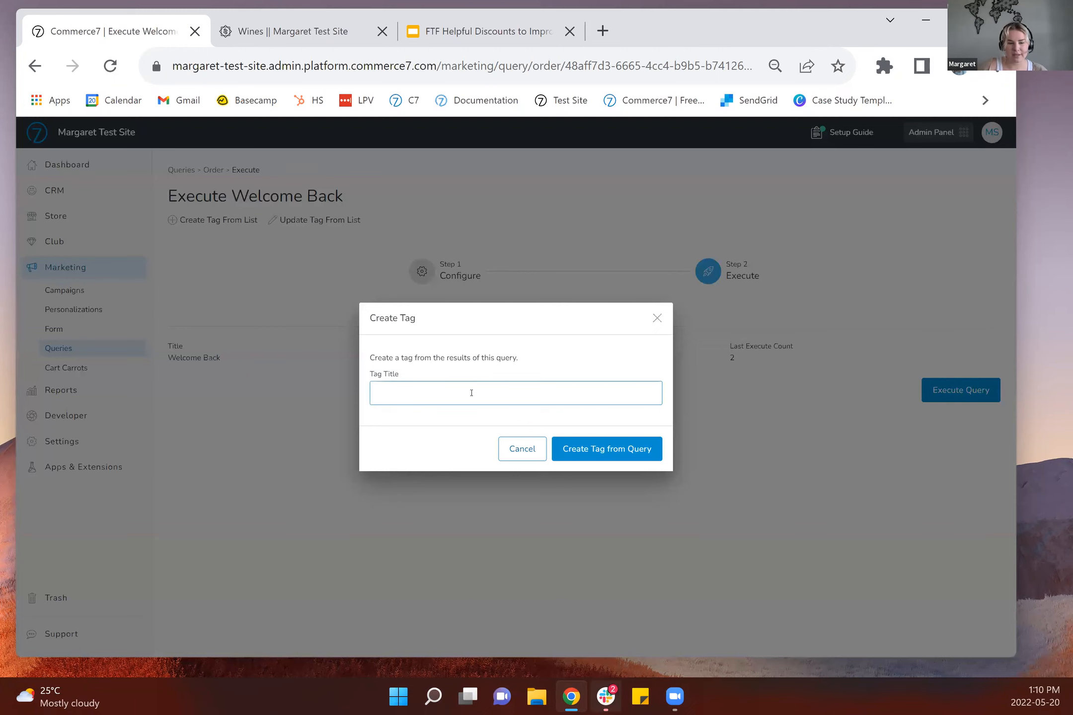
type("Welcome ")
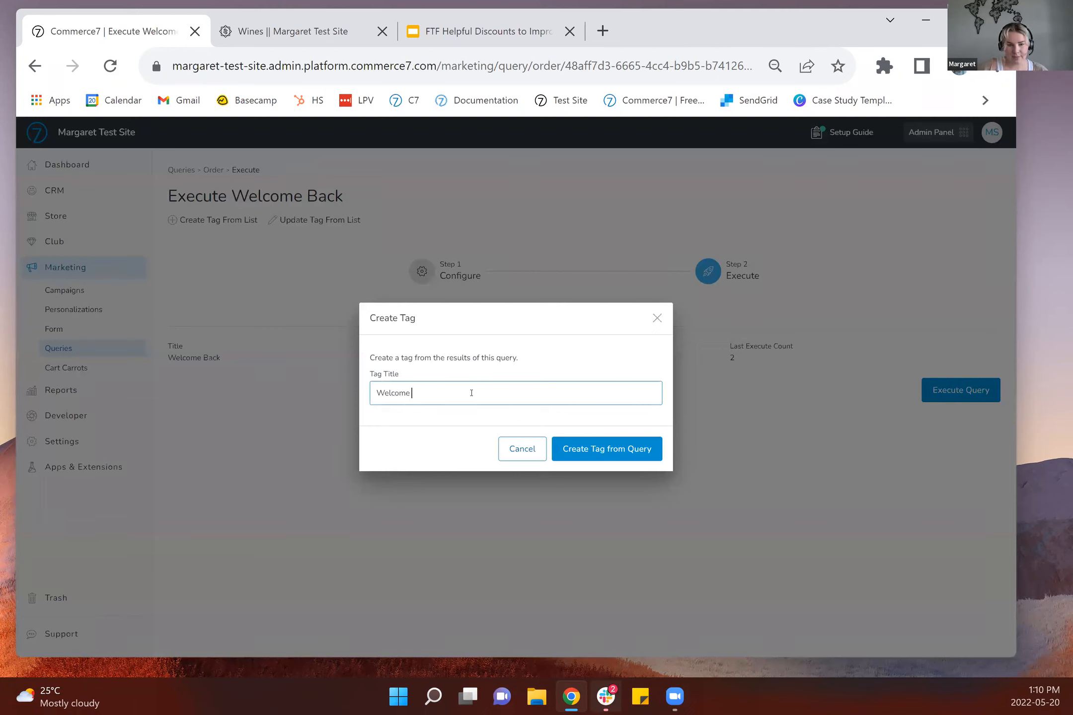
type("Back (Order")
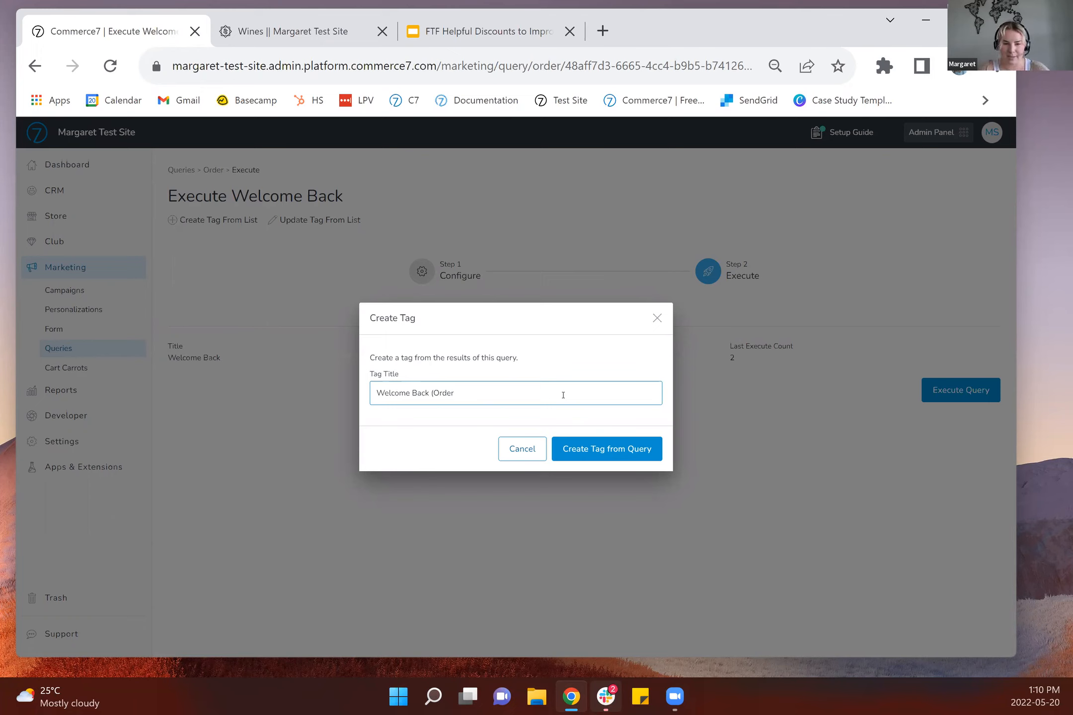
left_click(616, 459)
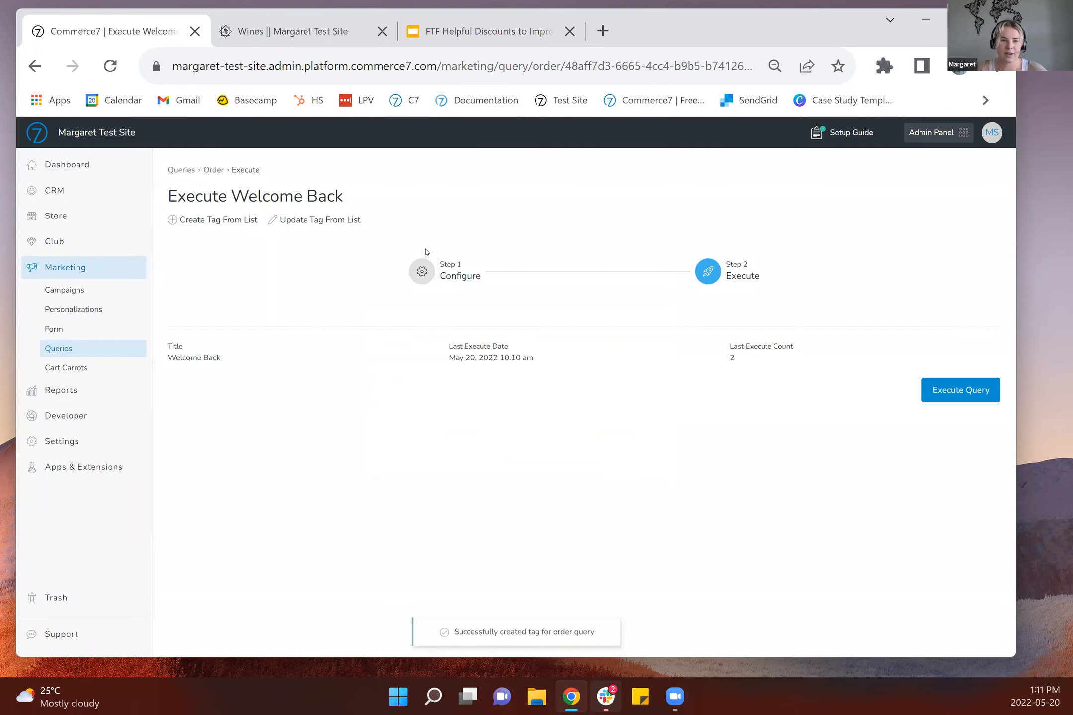
- Check the list of order tags in the settings for the Welcome Back (Order) tag
left_click(63, 440)
left_click(903, 473)
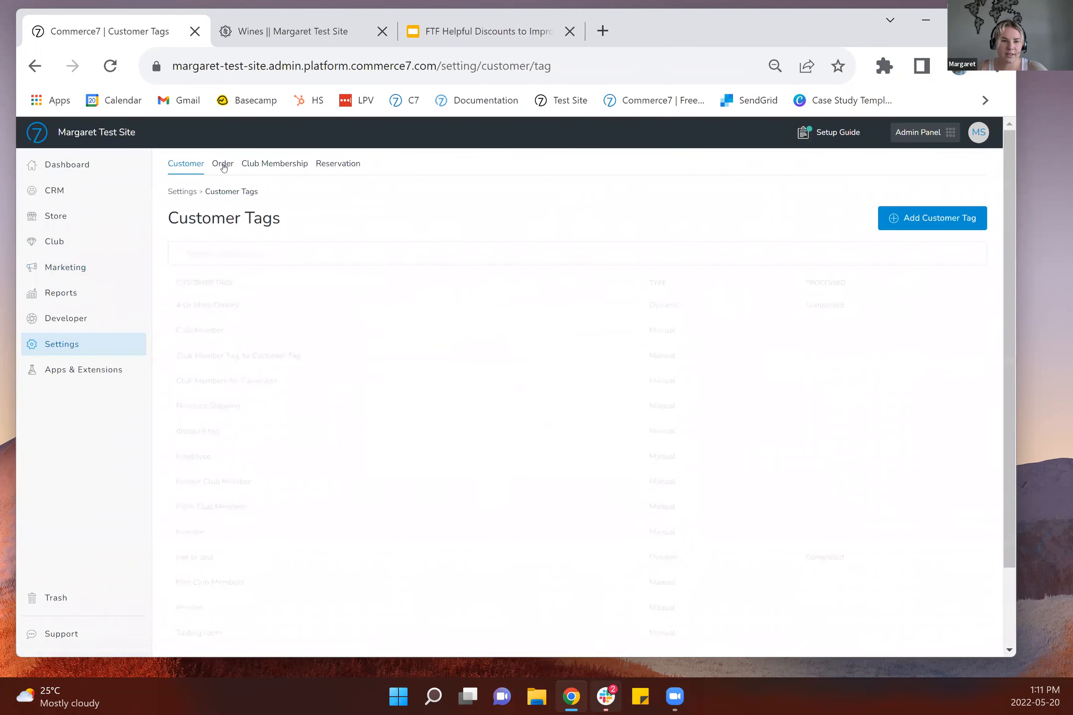
left_click(222, 165)
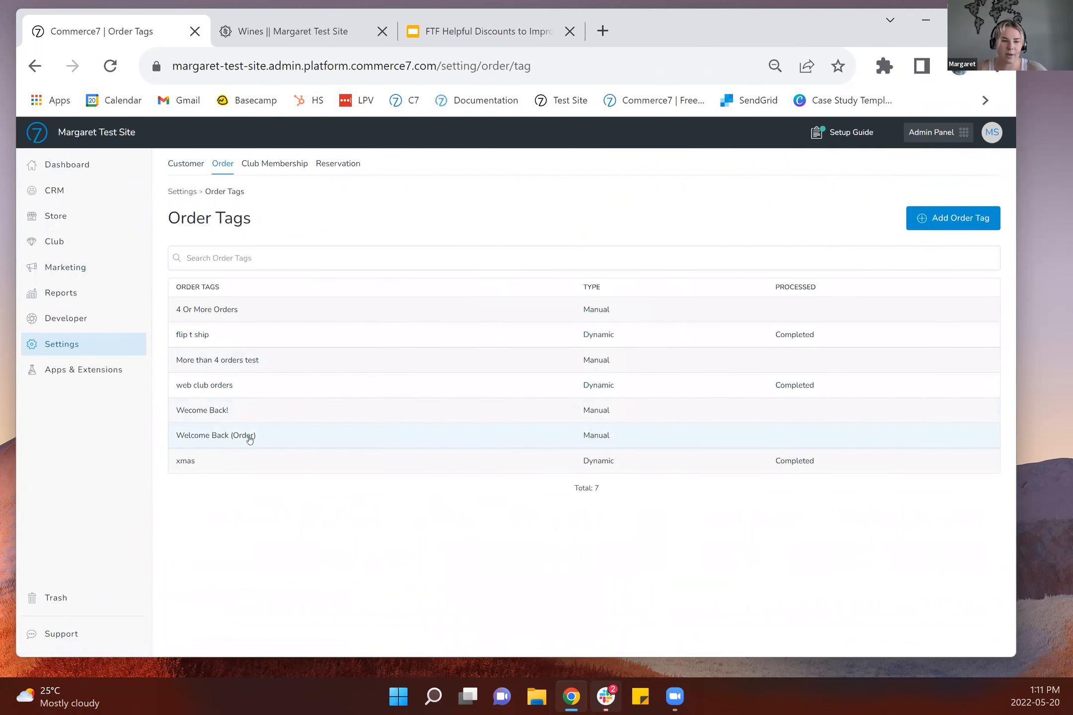
- Start a new customer query titled "Welcome Back" in the marketing area and base its conditions on Order
left_click(76, 274)
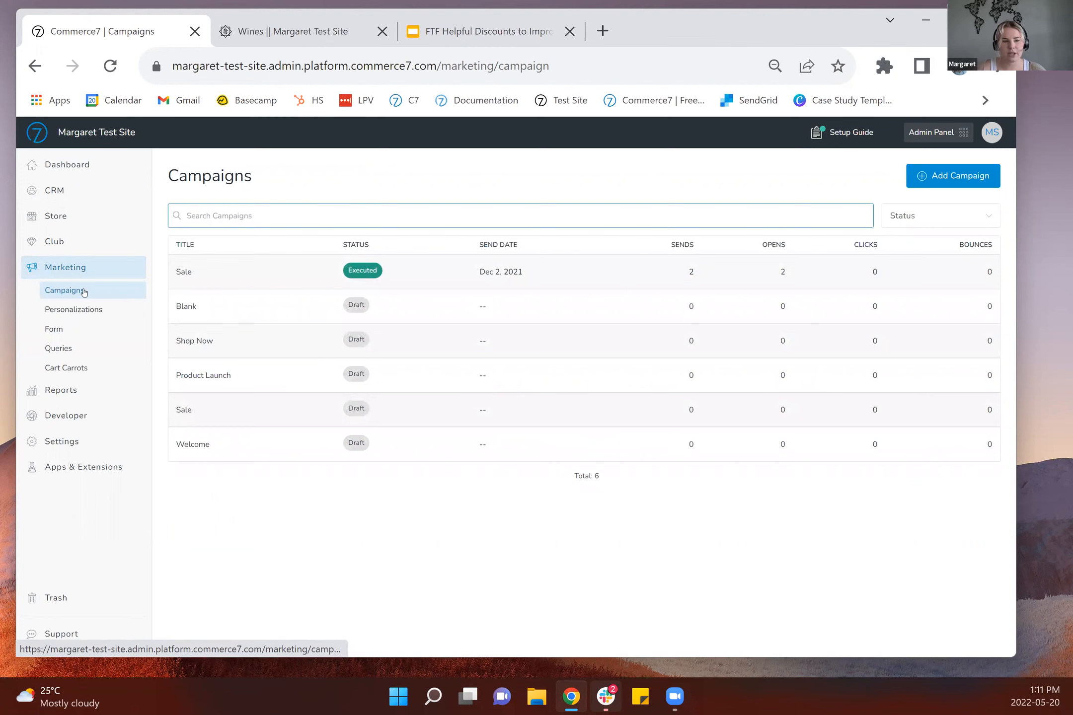
left_click(58, 347)
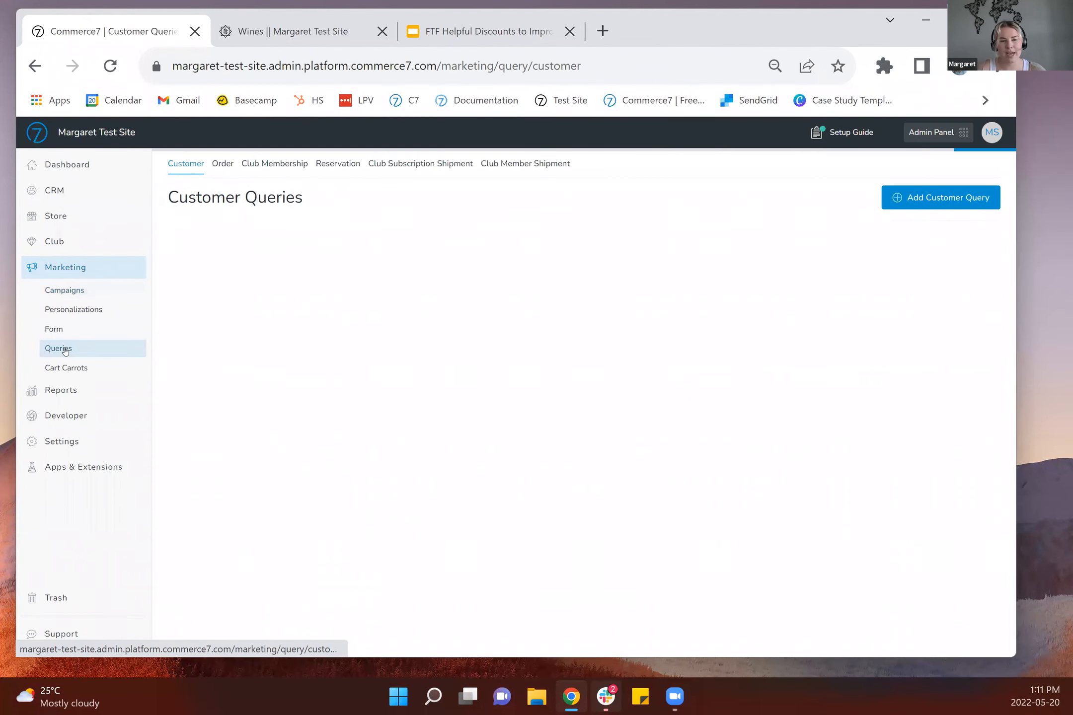
left_click(922, 197)
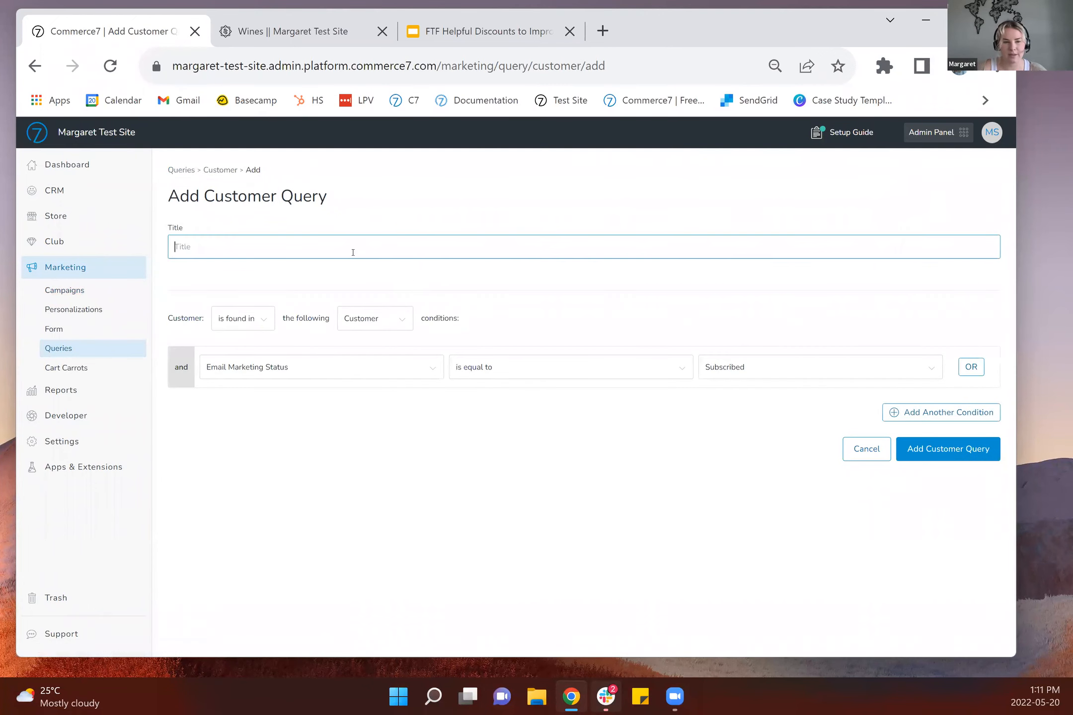
type("Welcome Back")
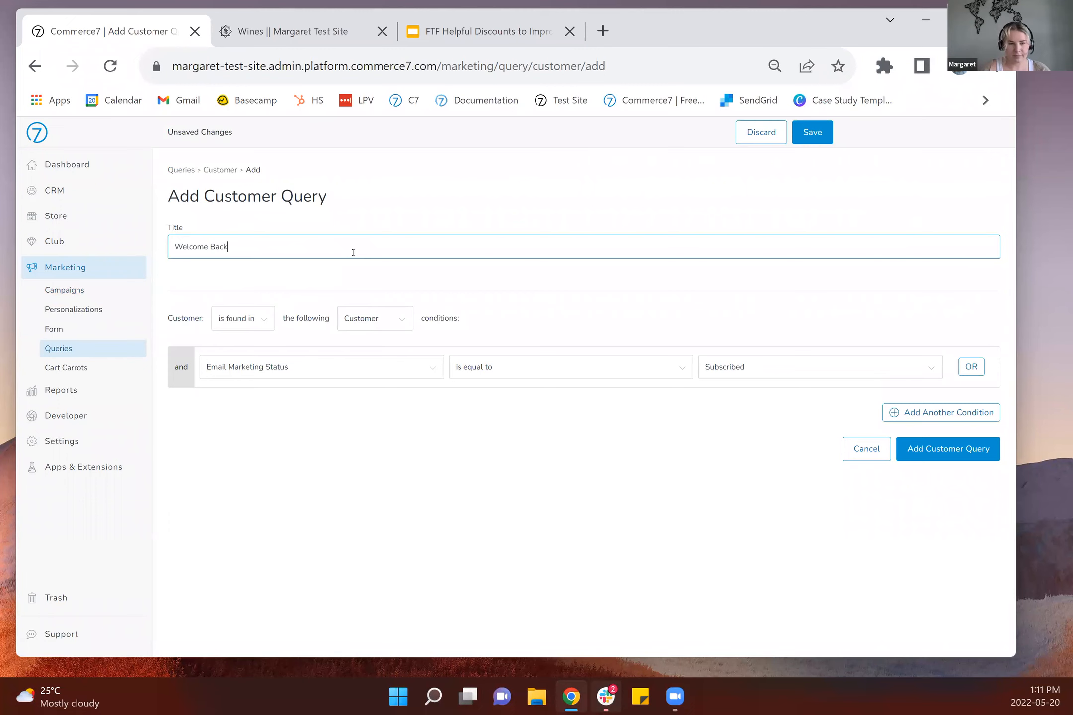
left_click(370, 322)
left_click(354, 355)
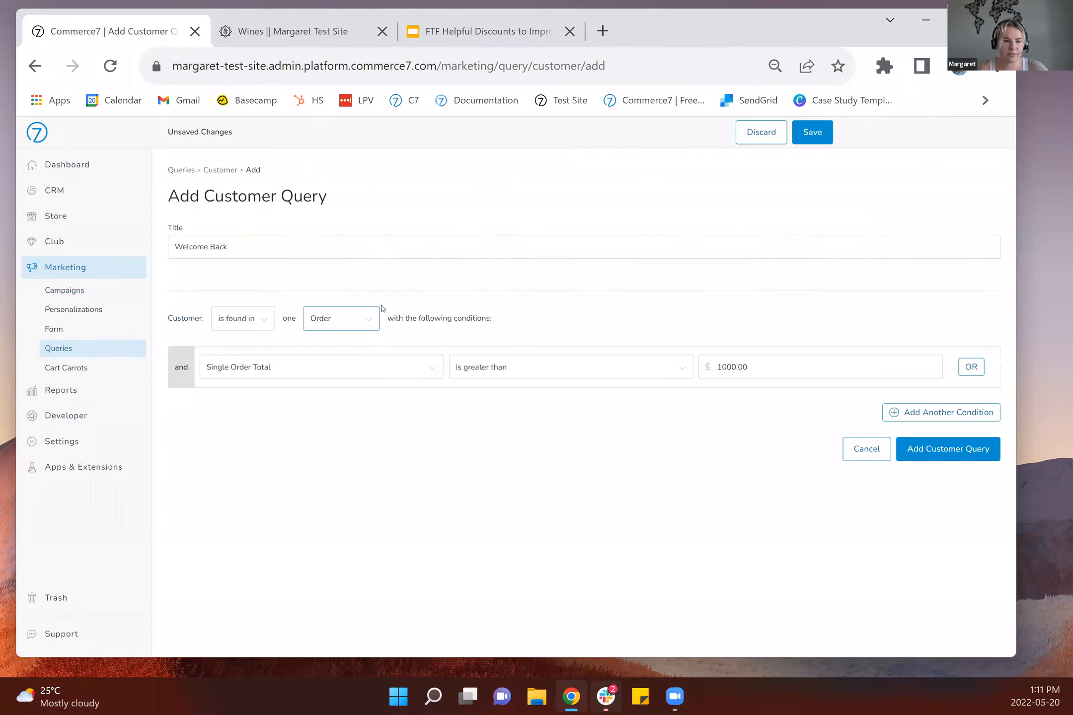
- Set the query condition to Tag is equal to Welcome Back (Order), and add the customer query
left_click(330, 370)
left_click(320, 386)
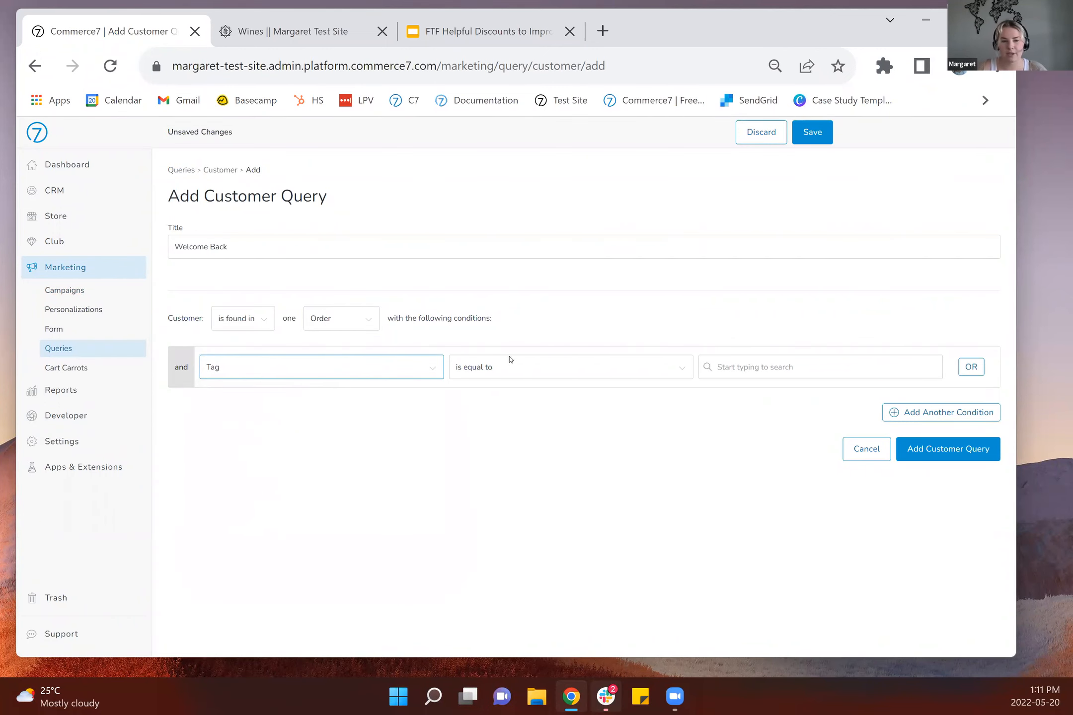
left_click(769, 371)
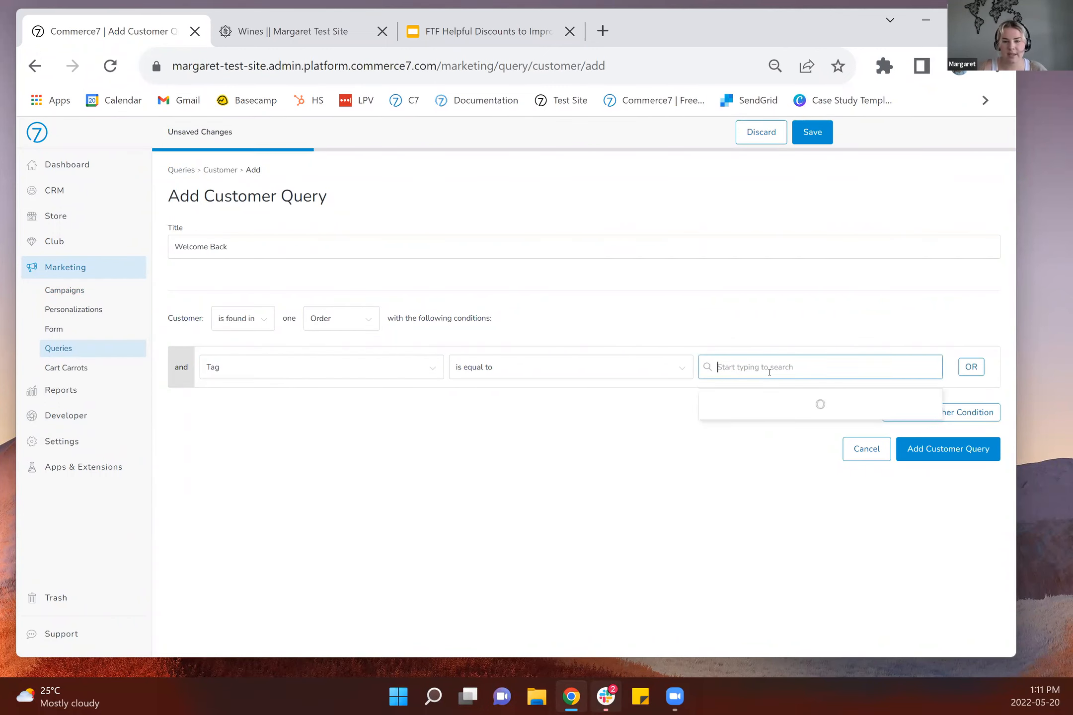
left_click(765, 489)
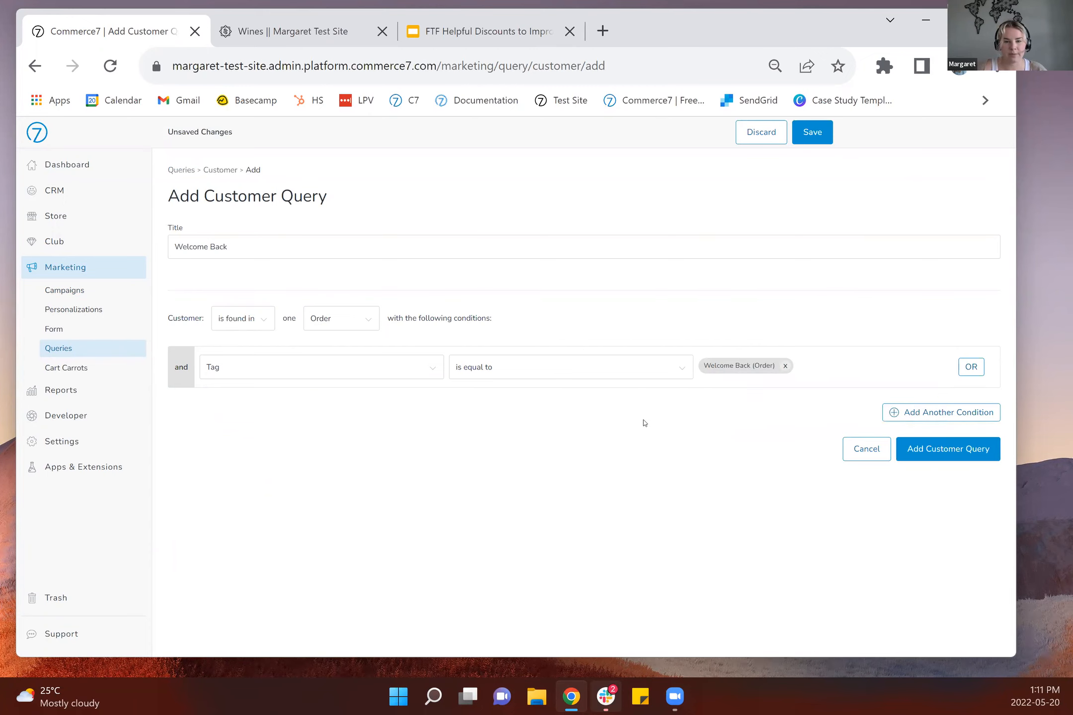
left_click(932, 449)
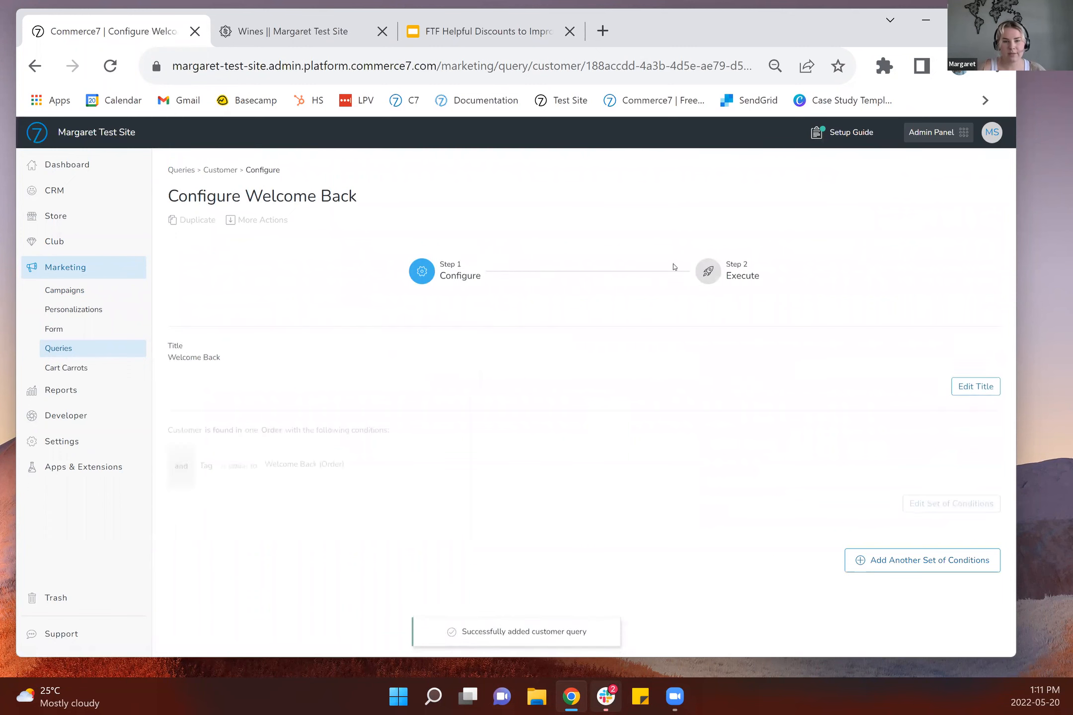
- Execute the Welcome Back customer query, dismiss the export notice, and reload the page to update its results
left_click(714, 272)
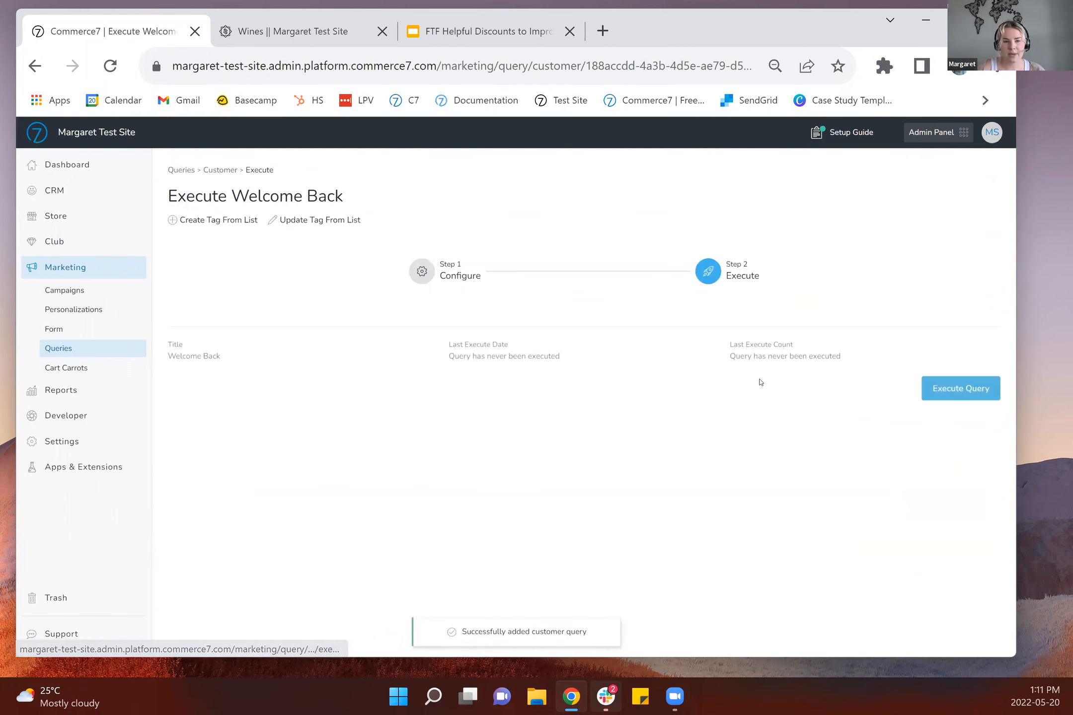
left_click(939, 384)
left_click(490, 363)
left_click(618, 435)
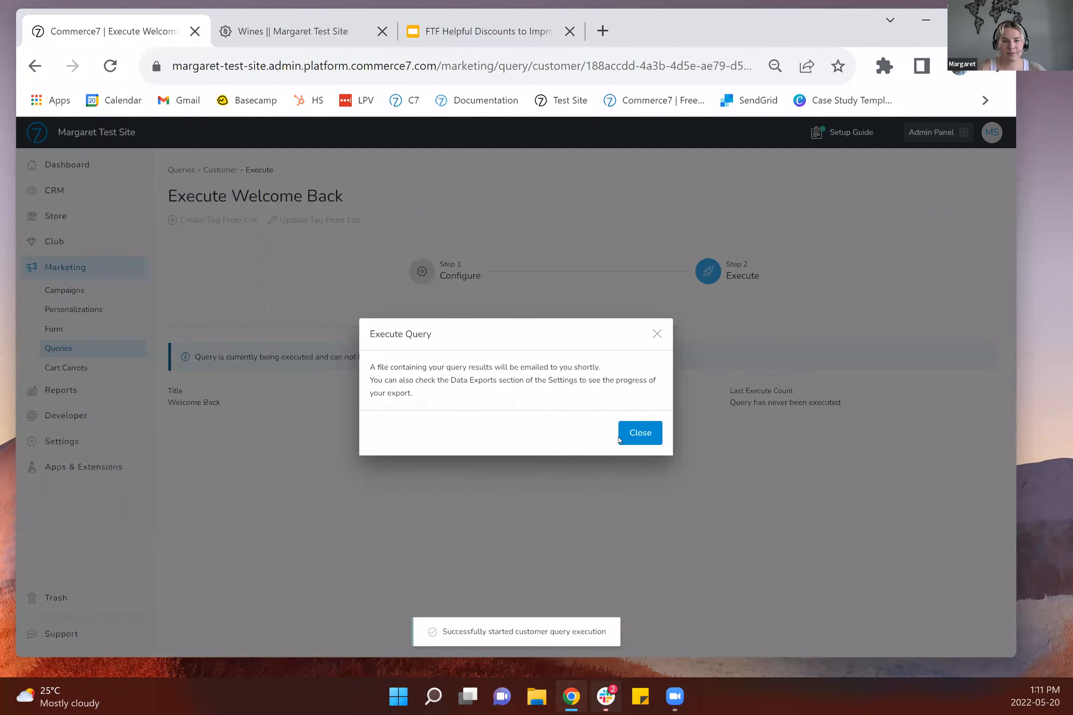
left_click(640, 433)
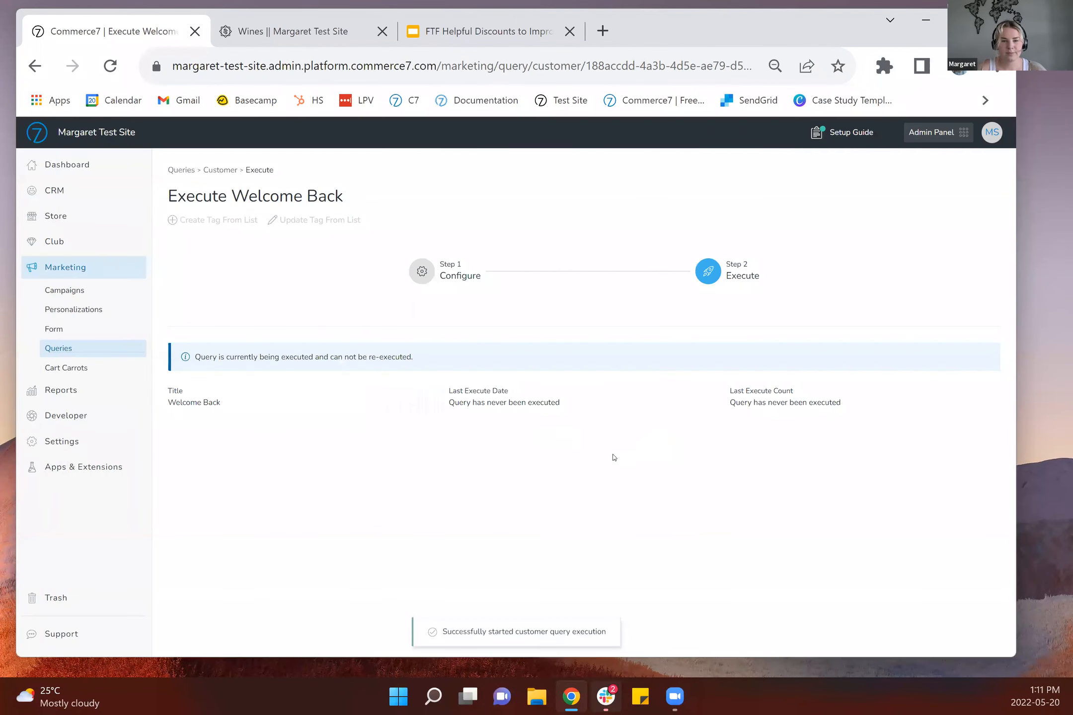
left_click(110, 67)
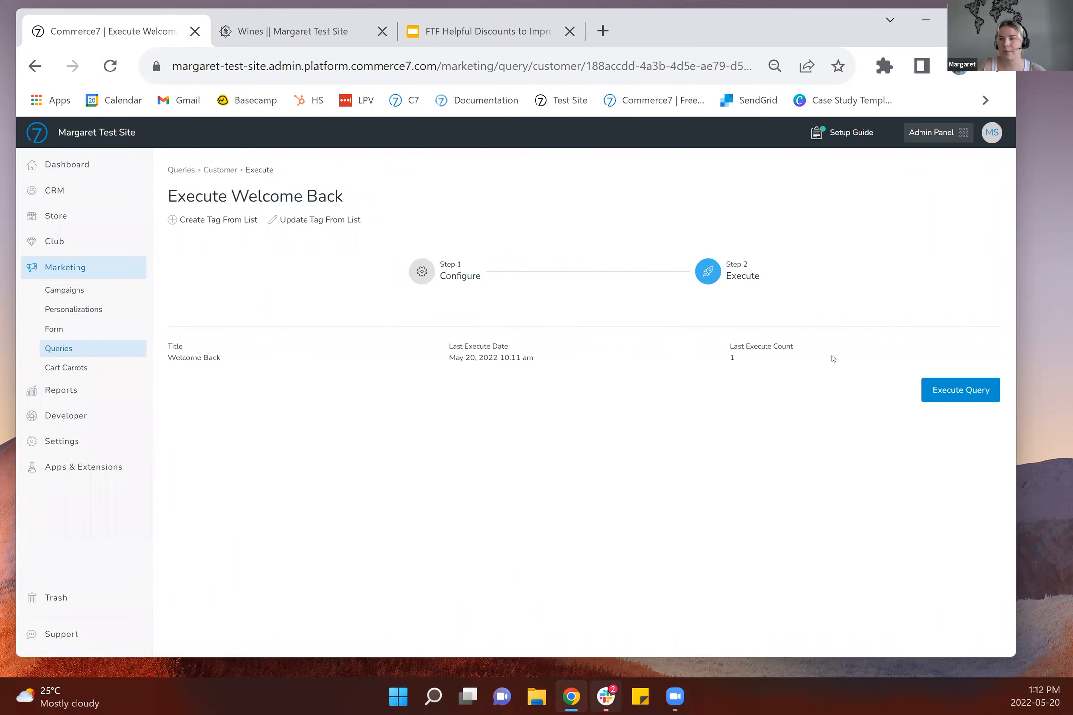
- Create a tag titled "Welcome Back (Customer)" from the Welcome Back customer query's results
left_click(215, 221)
left_click(461, 392)
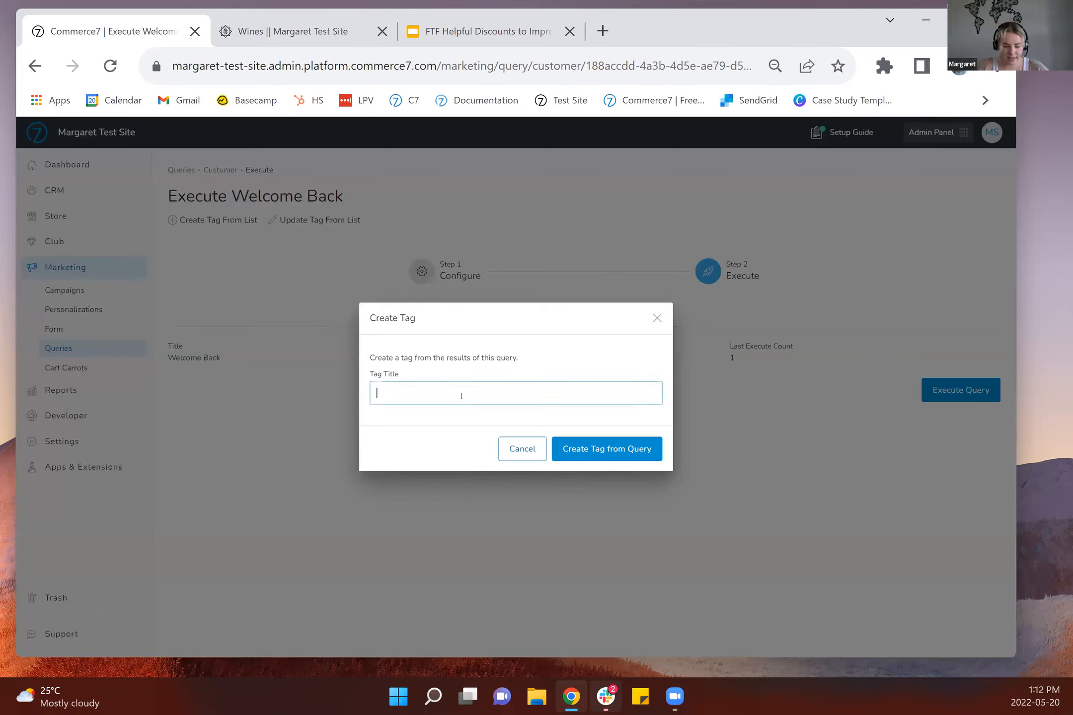
type("Welcome B")
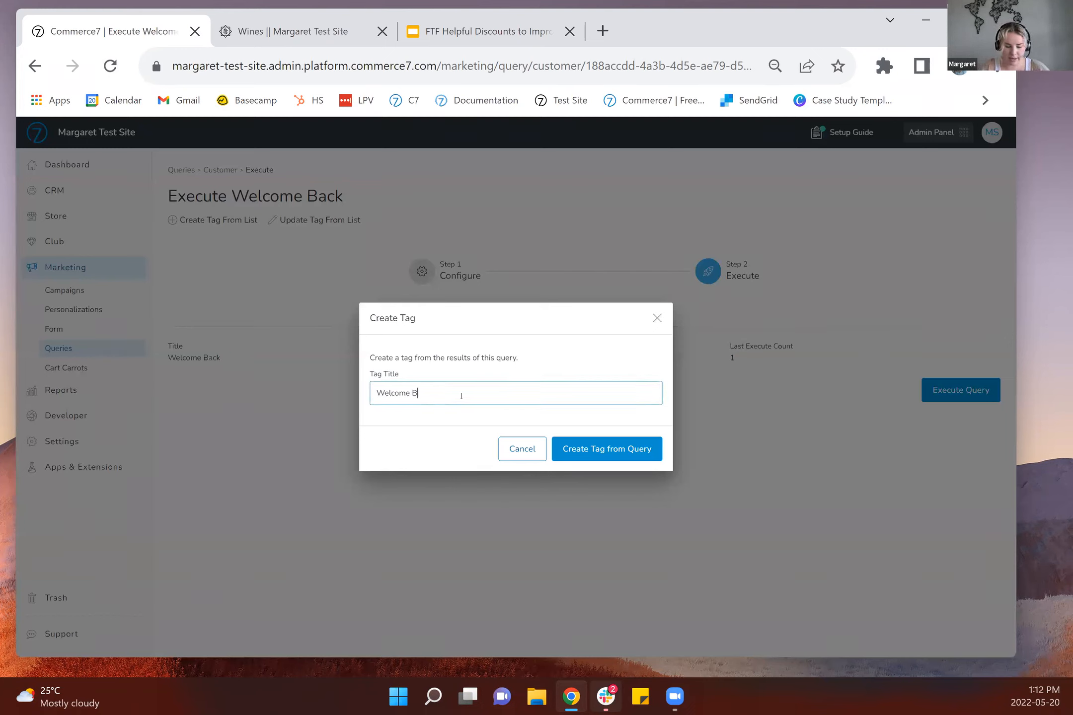
type("ack (Customer")
left_click(610, 450)
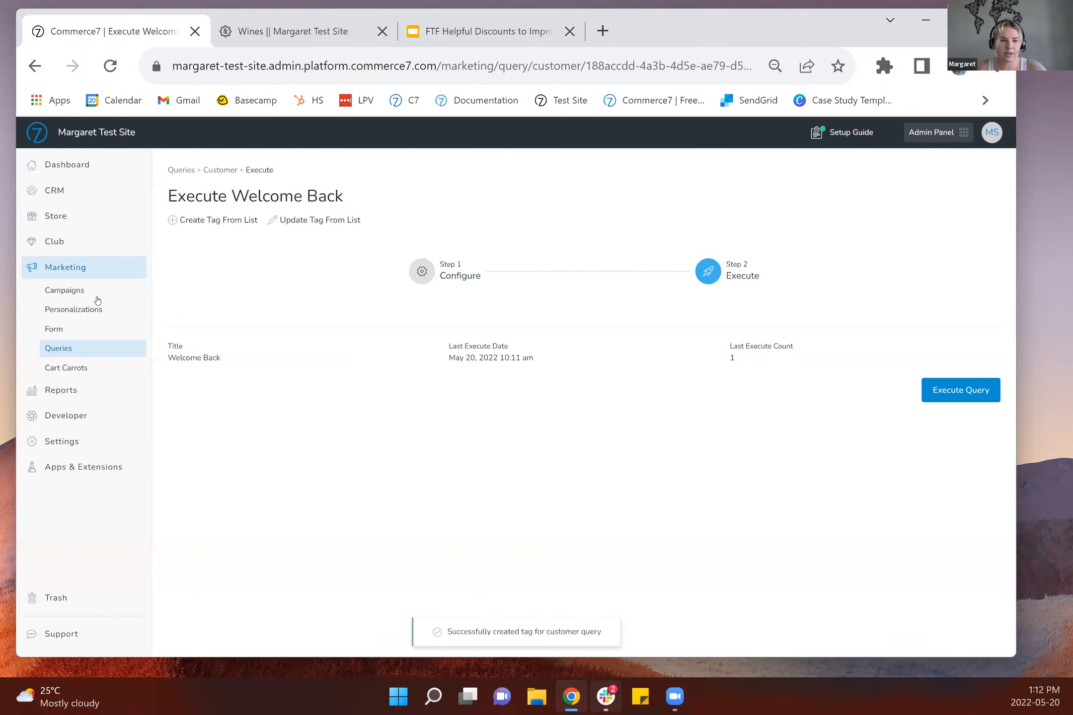
- Start a new store coupon titled "Welcome Back" with the code "WelcomeBack!"
left_click(85, 291)
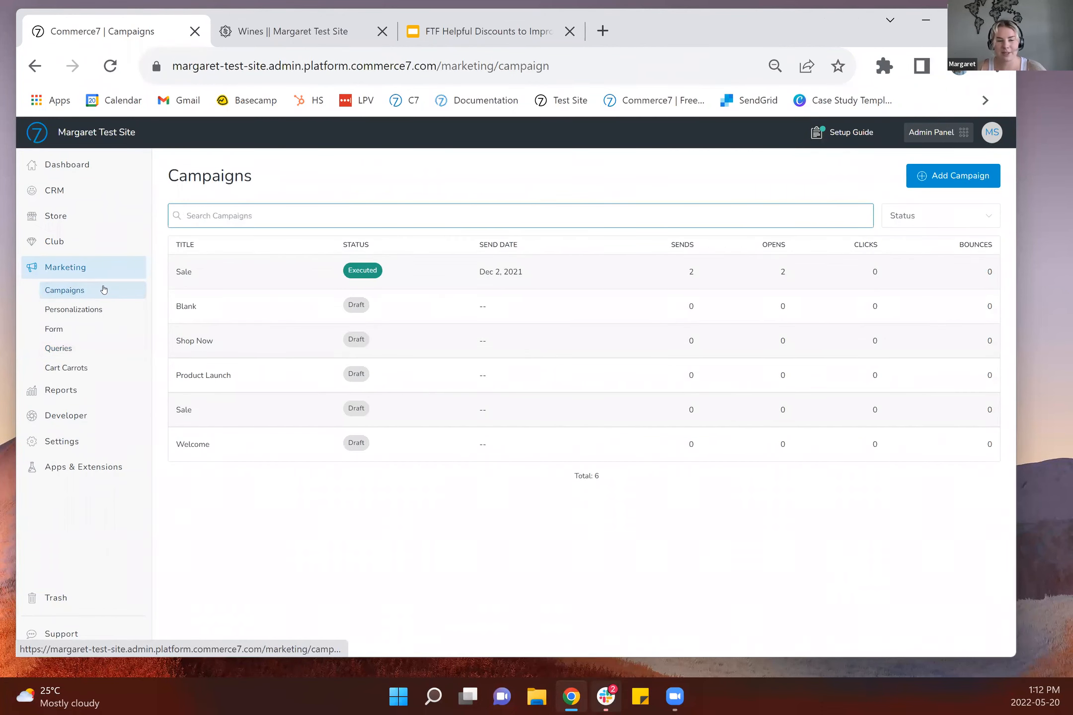
left_click(89, 219)
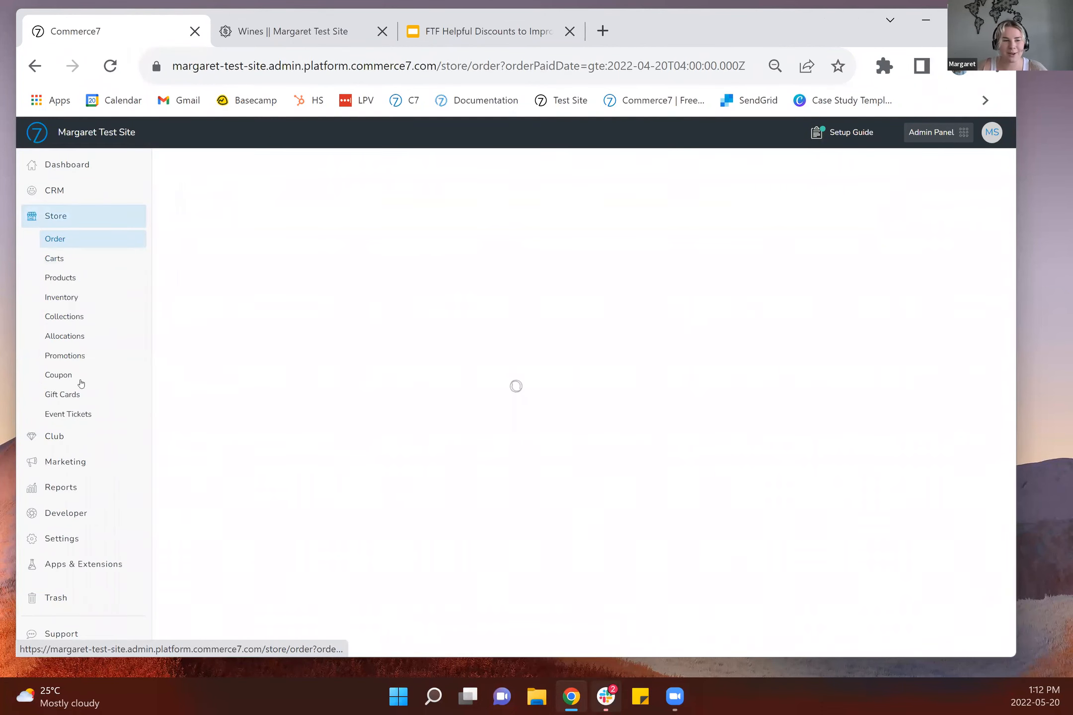
left_click(75, 374)
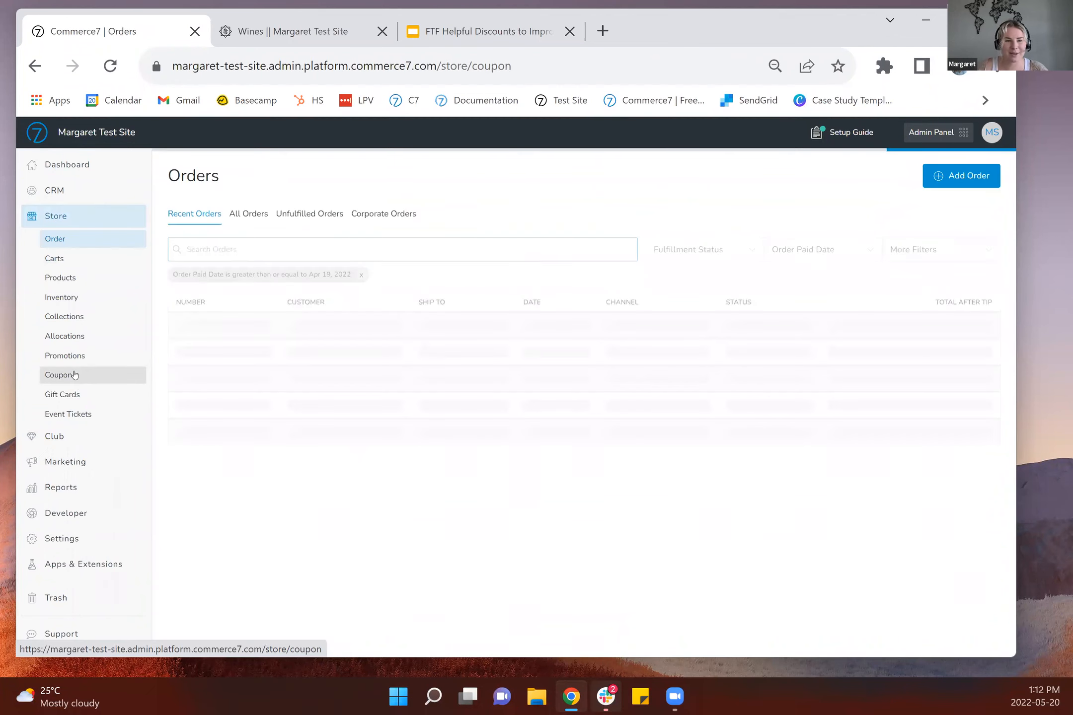
left_click(951, 199)
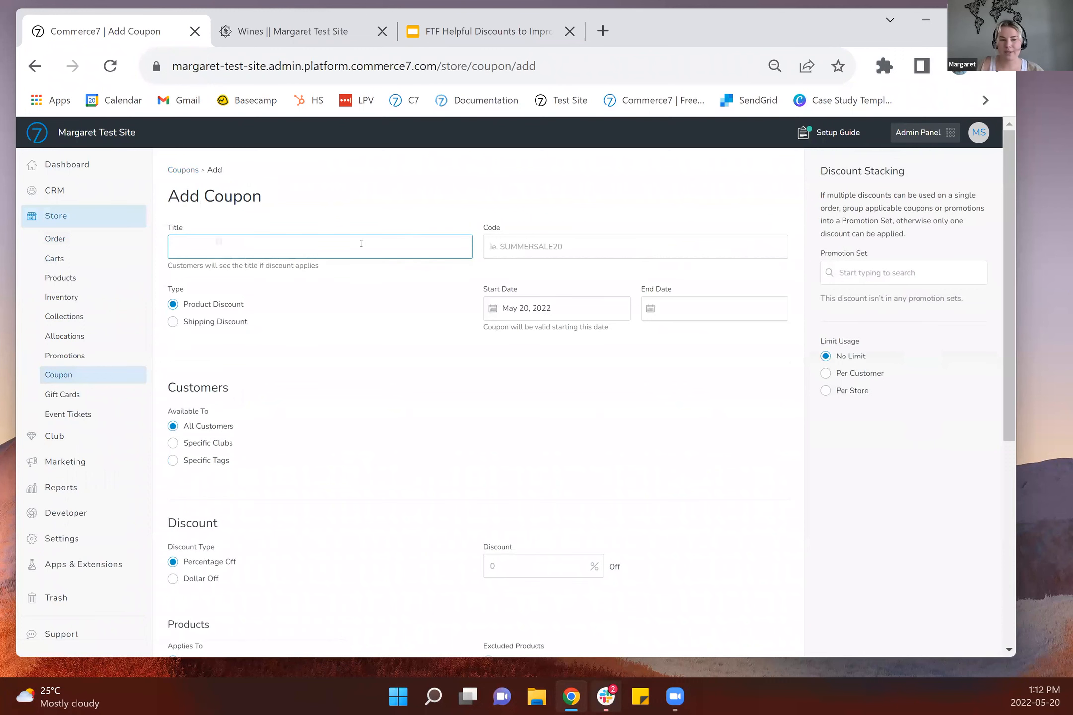
left_click(192, 464)
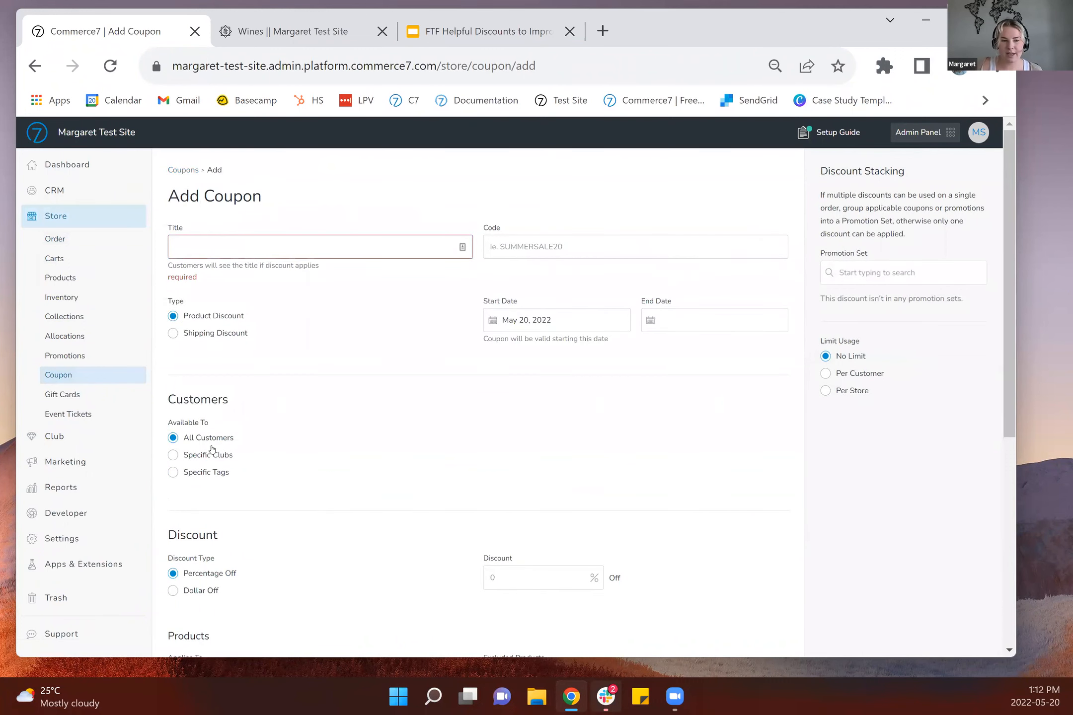
left_click(273, 252)
type("Welc")
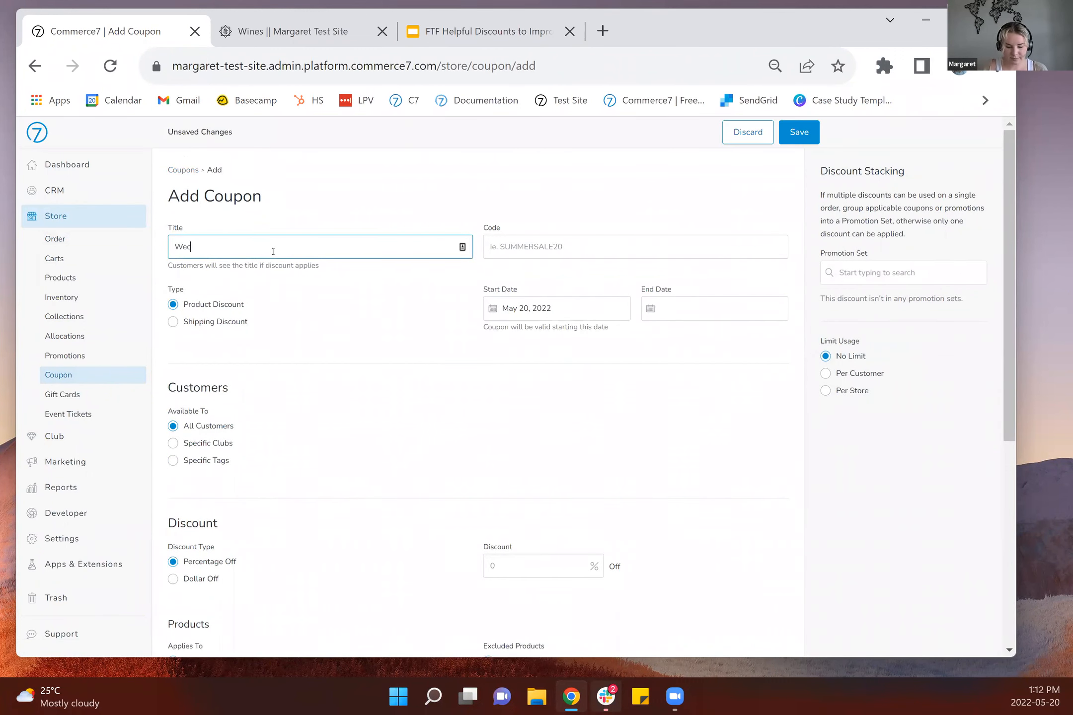
type("ome Back")
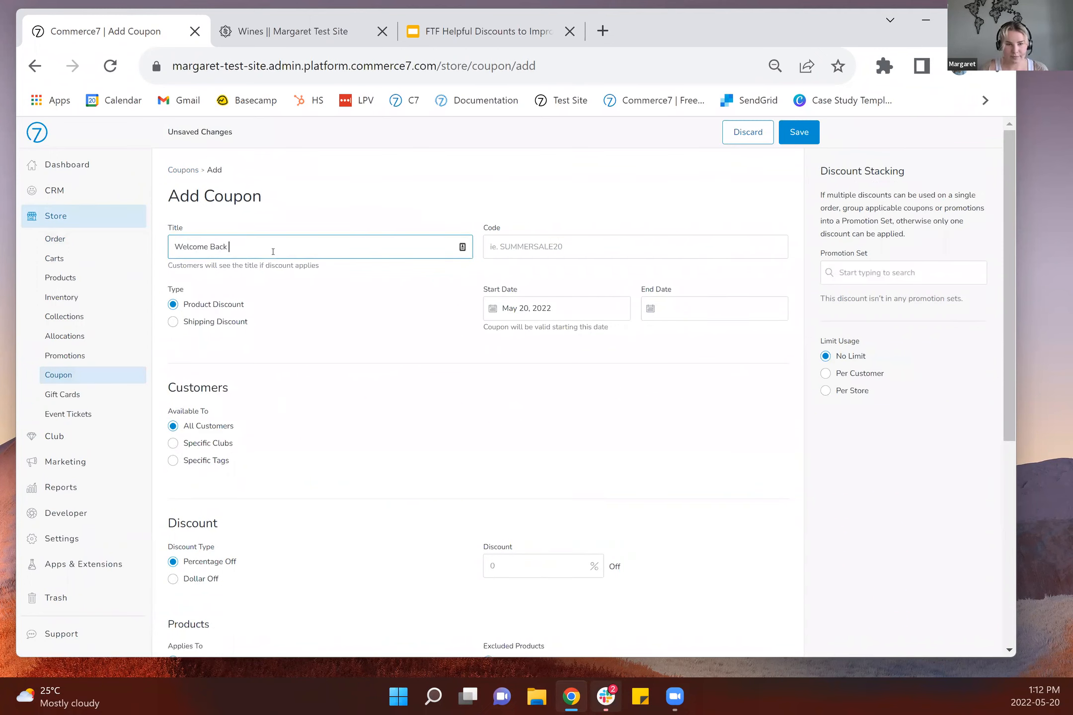
left_click(584, 237)
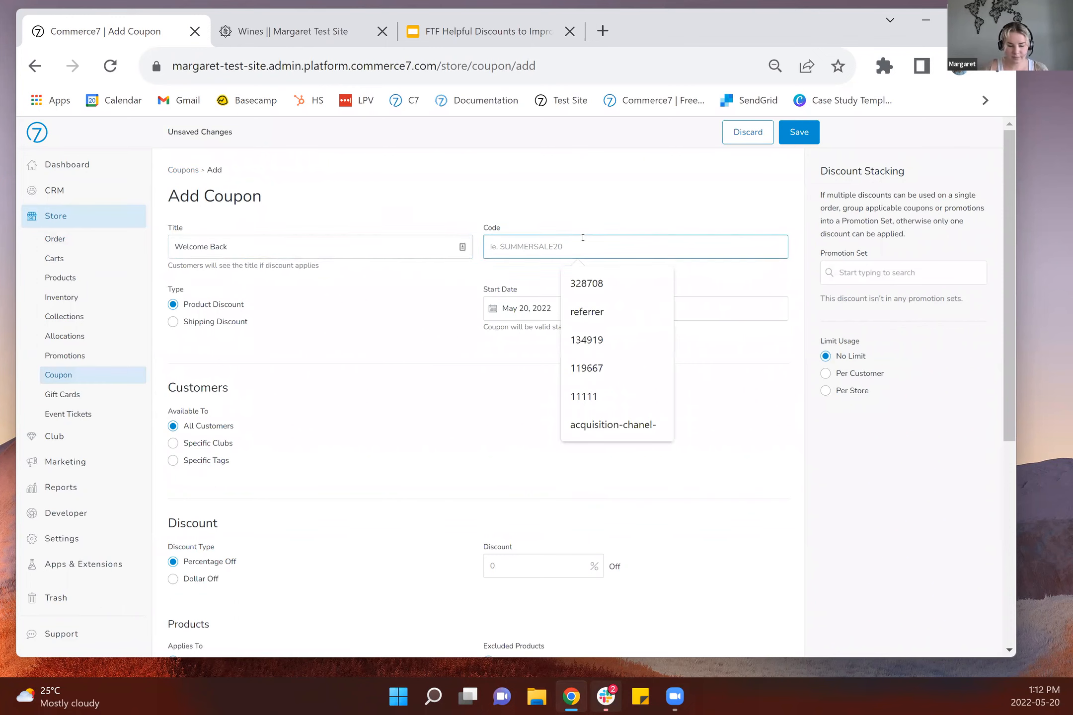
type("WelcomeBack")
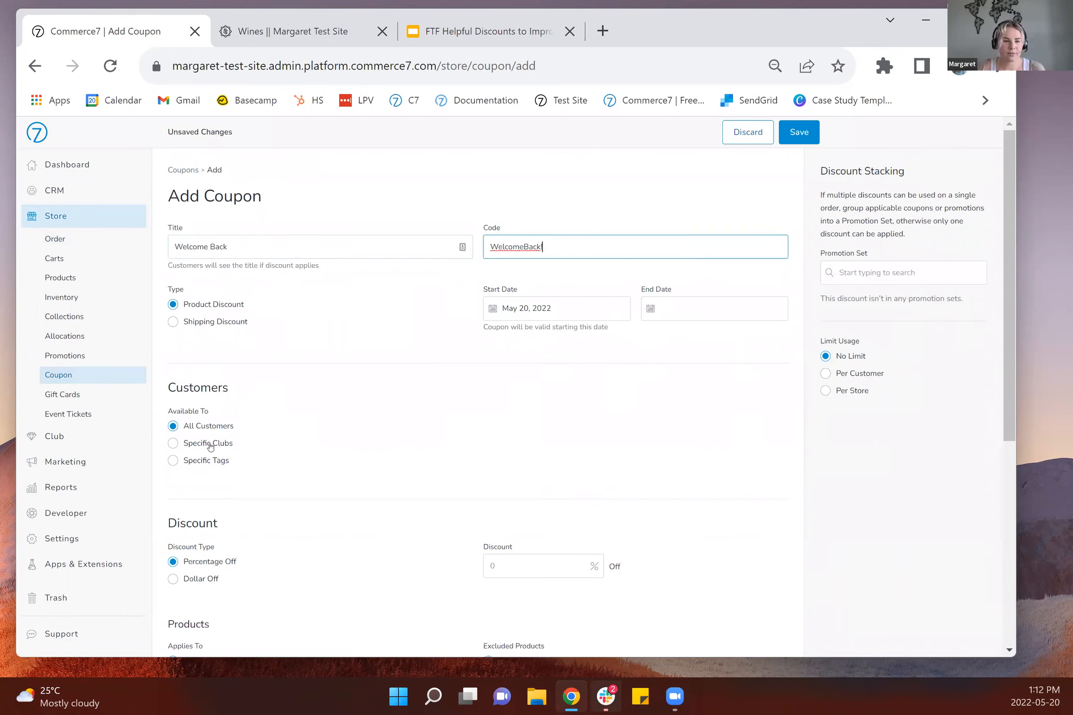
- Set the coupon's end date to May 27, 2022 and limit its usage to 1 per customer
left_click(721, 312)
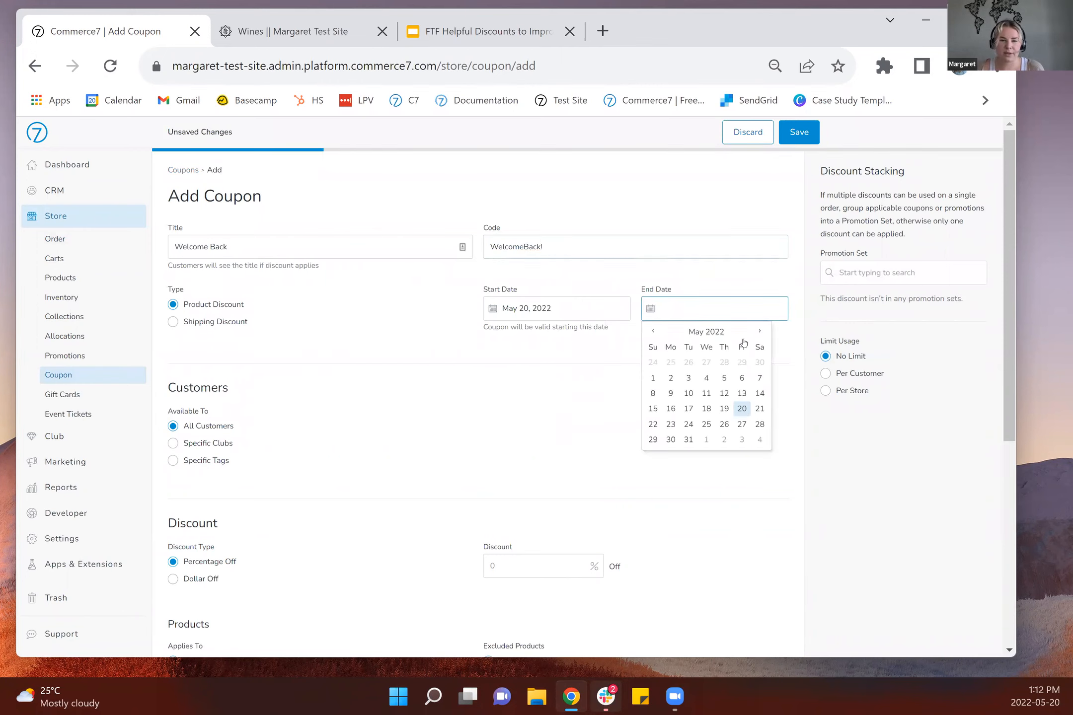
left_click(742, 423)
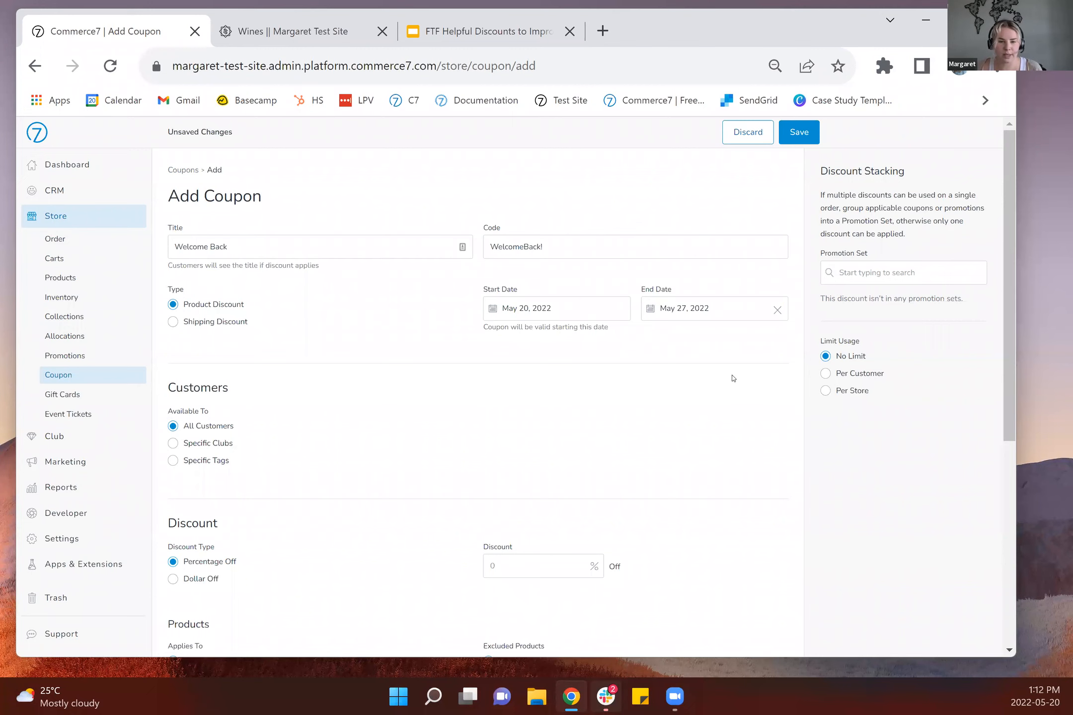
left_click(859, 376)
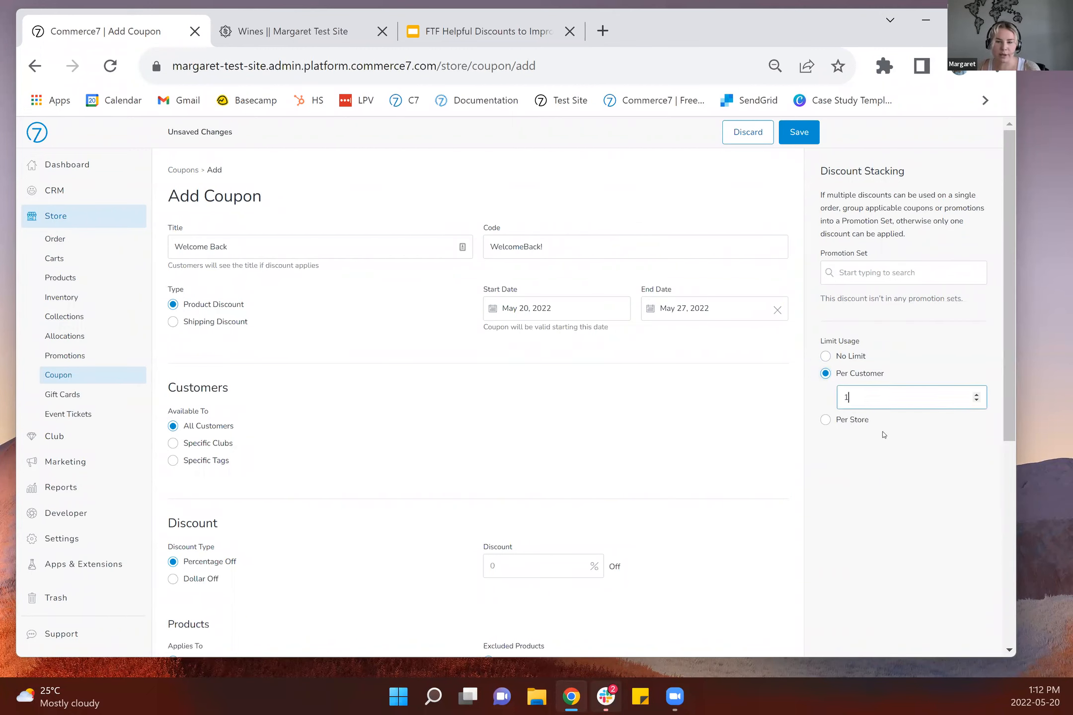
left_click(688, 455)
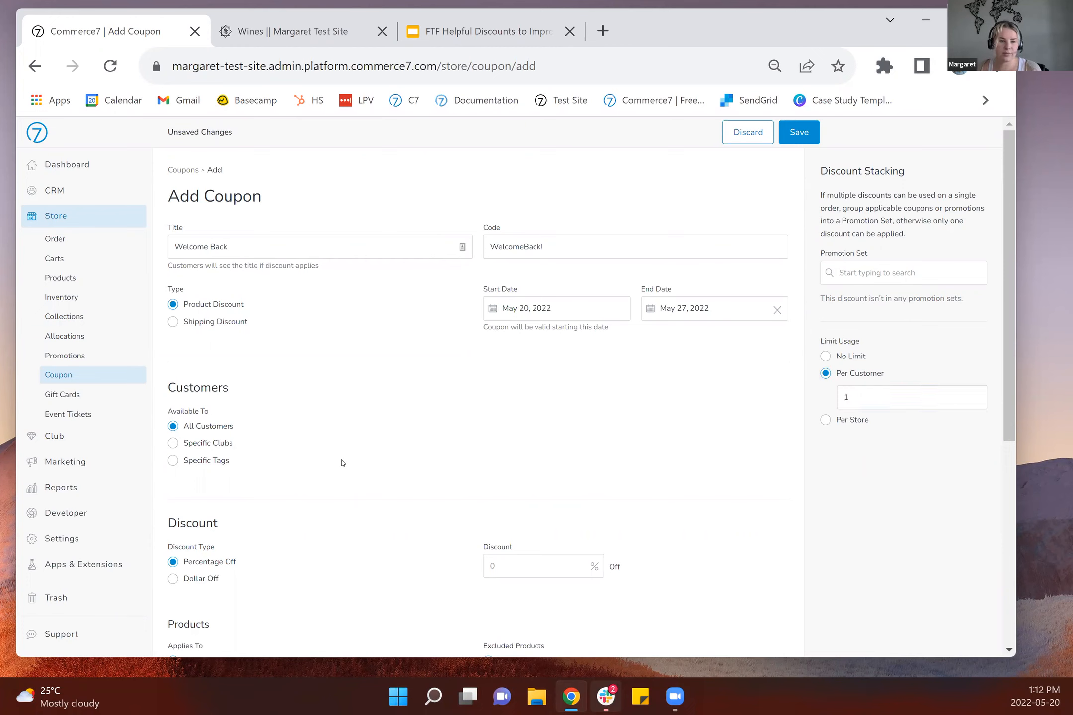
- Make the coupon available only to customers with the specific tag Welcome Back (Customer)
left_click(172, 461)
left_click(234, 506)
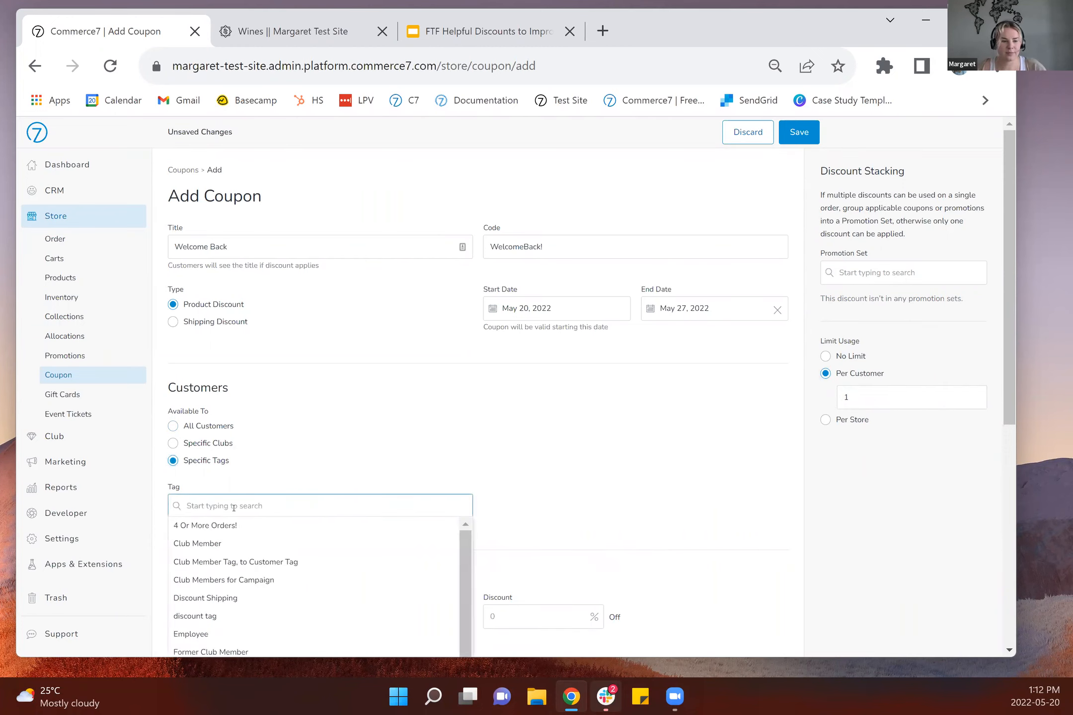
type("welcome")
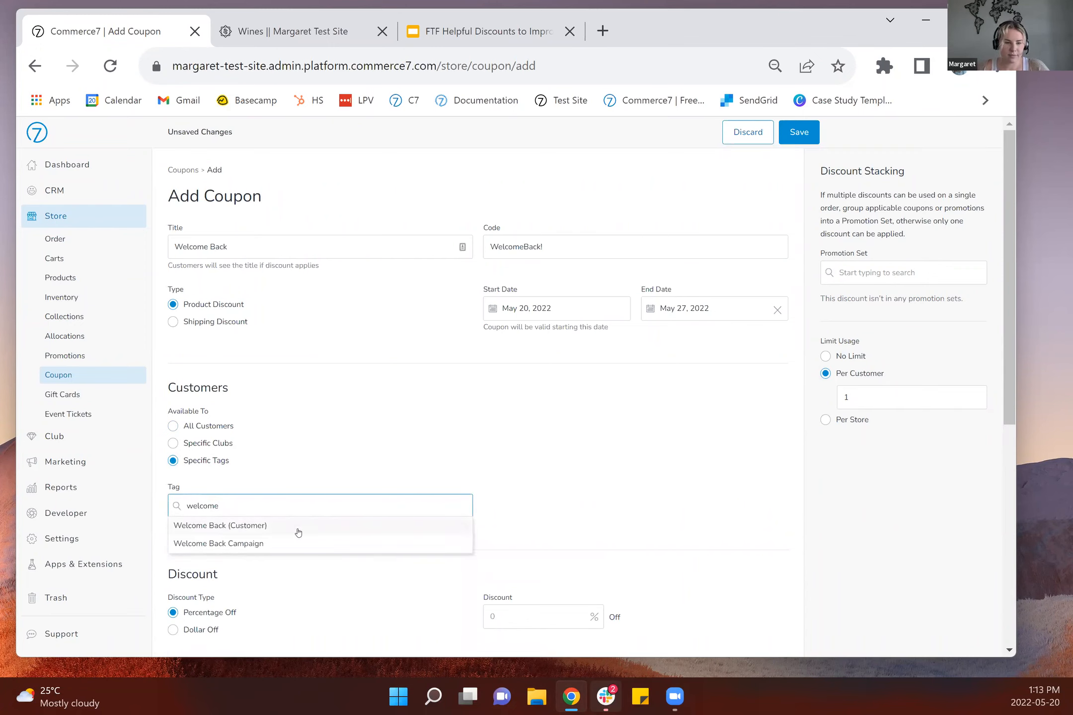
left_click(298, 532)
- Set the coupon's discount type to Dollar Off per order with a discount of $20
scroll(591, 480, "down", 3)
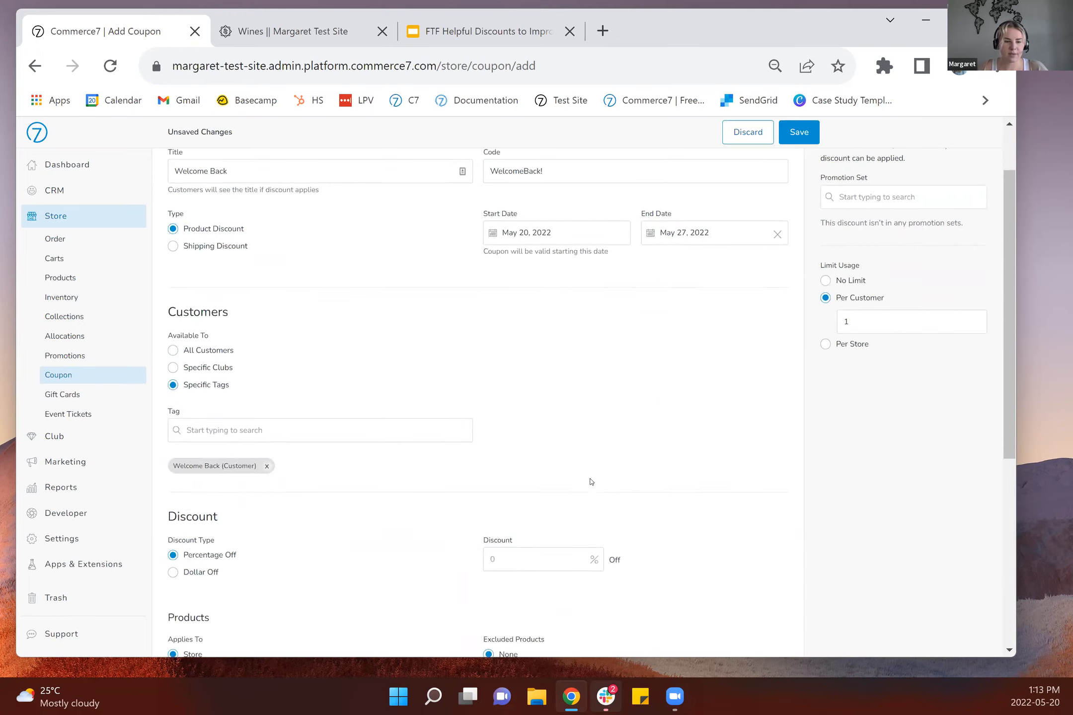
scroll(591, 481, "down", 1)
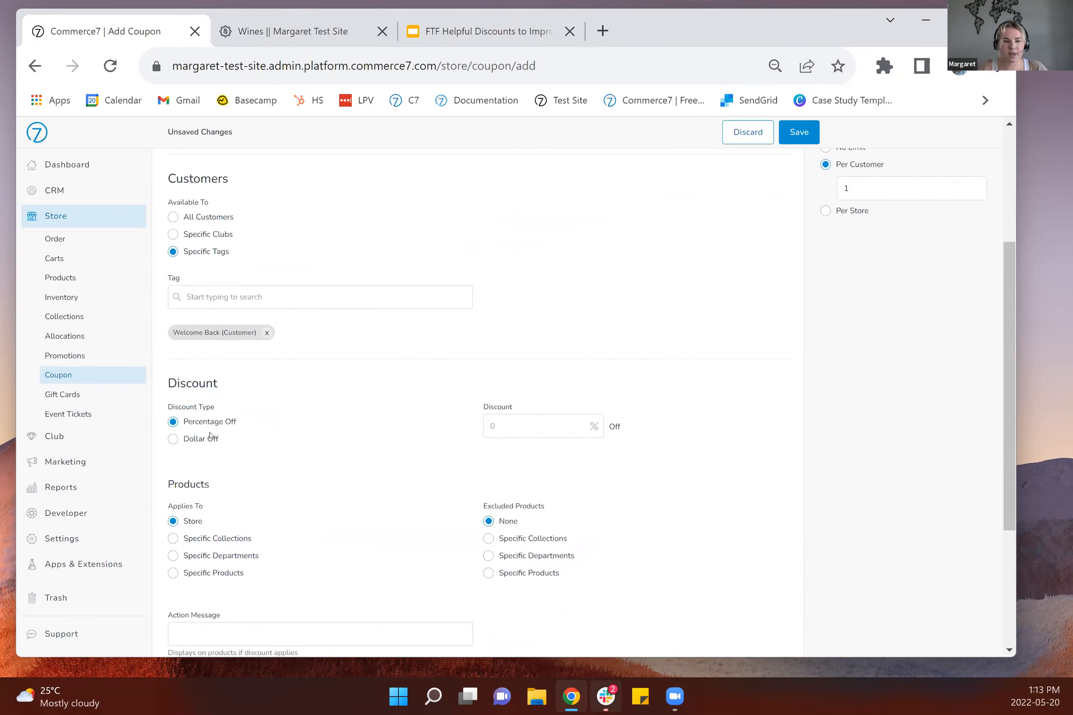
left_click(542, 426)
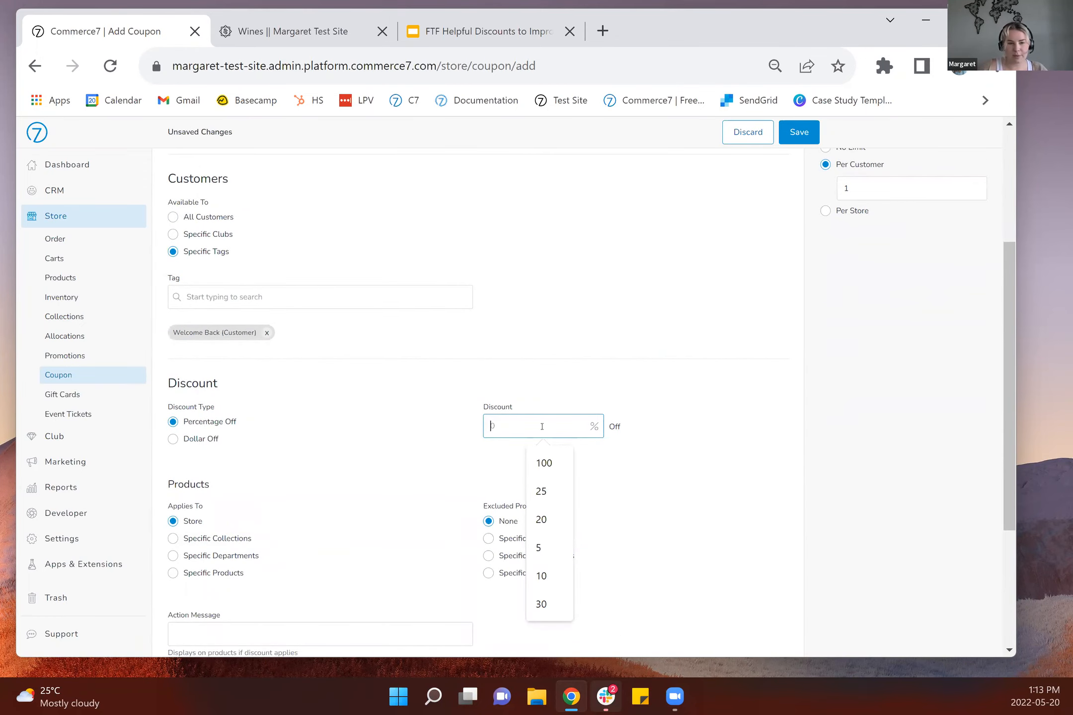
left_click(199, 440)
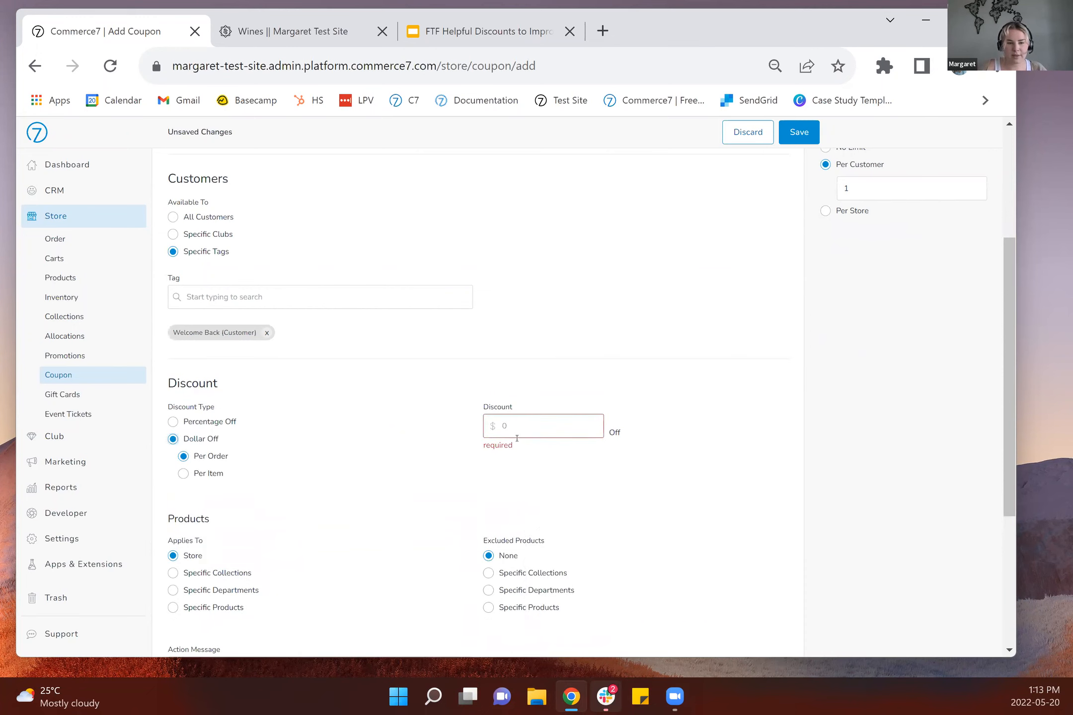
left_click(531, 423)
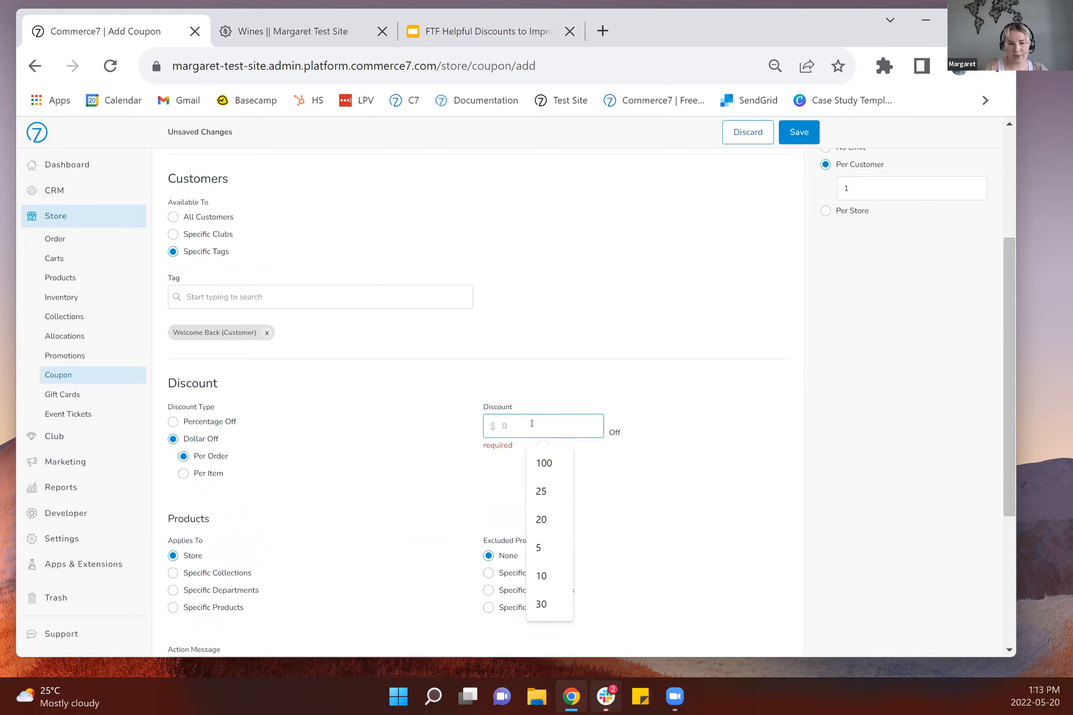
type("20")
left_click(369, 456)
- Base the coupon's order requirement on subtotal with a minimum of $45, and save the coupon
scroll(369, 455, "down", 5)
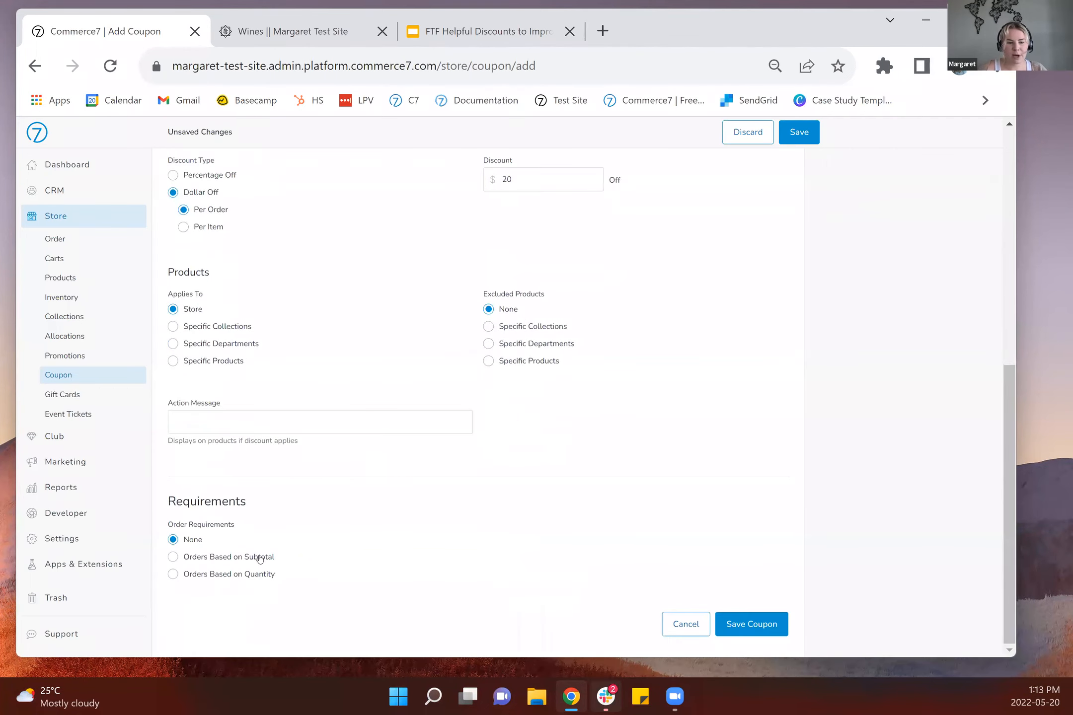
left_click(258, 558)
scroll(238, 571, "down", 1)
left_click(211, 545)
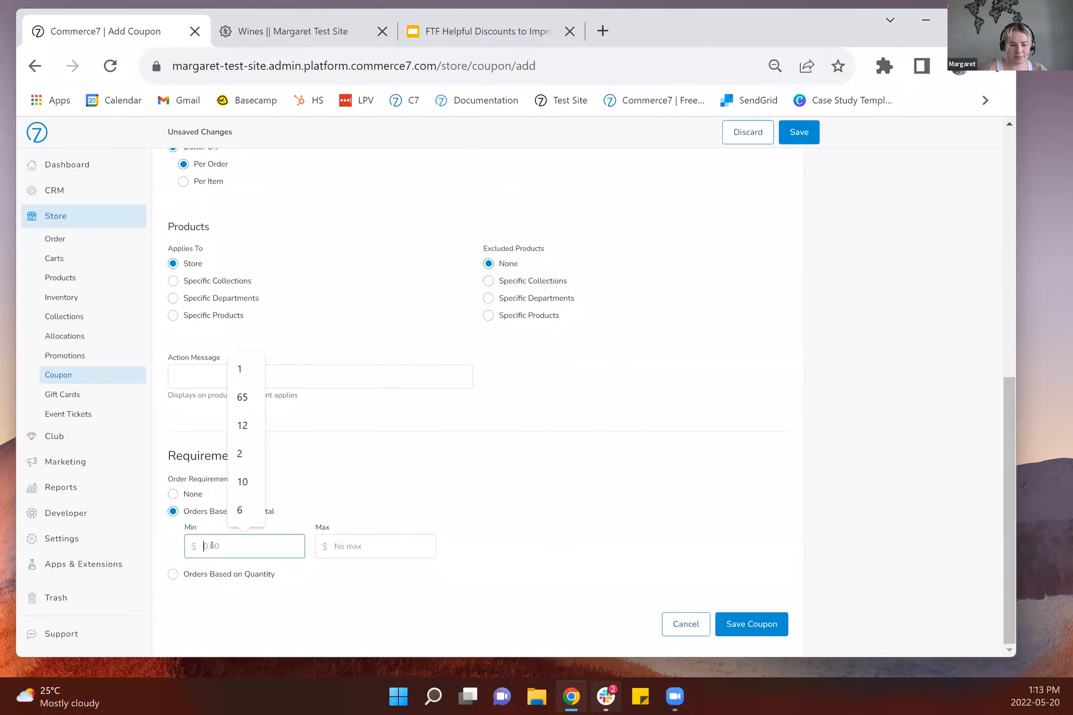
type("45")
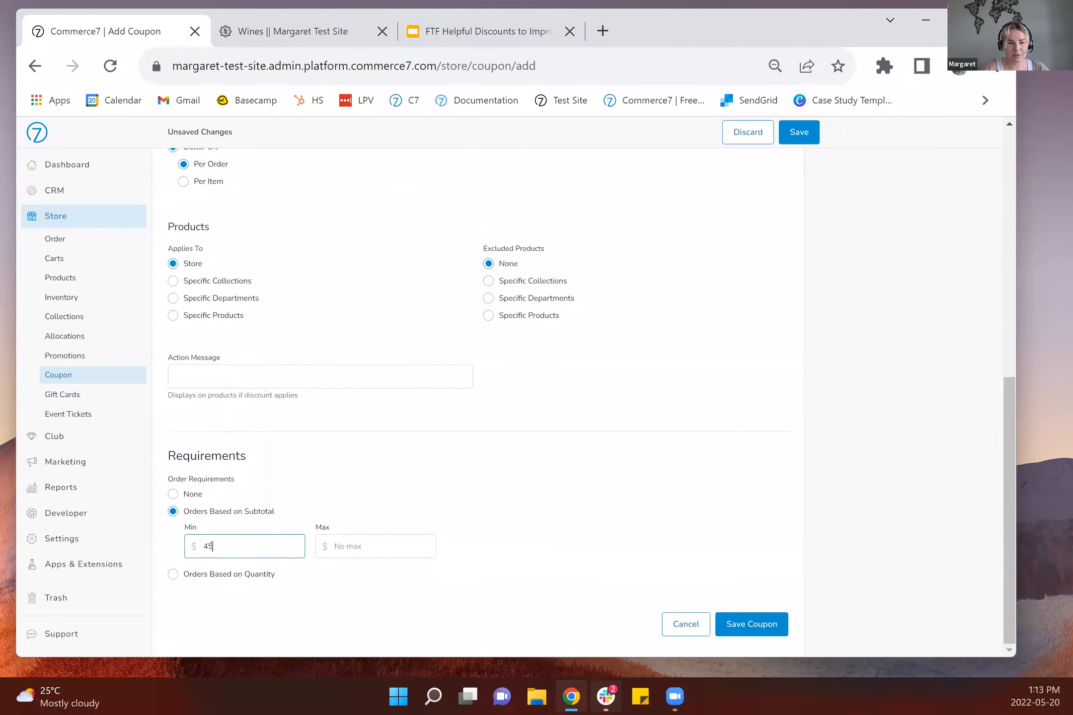
left_click(461, 456)
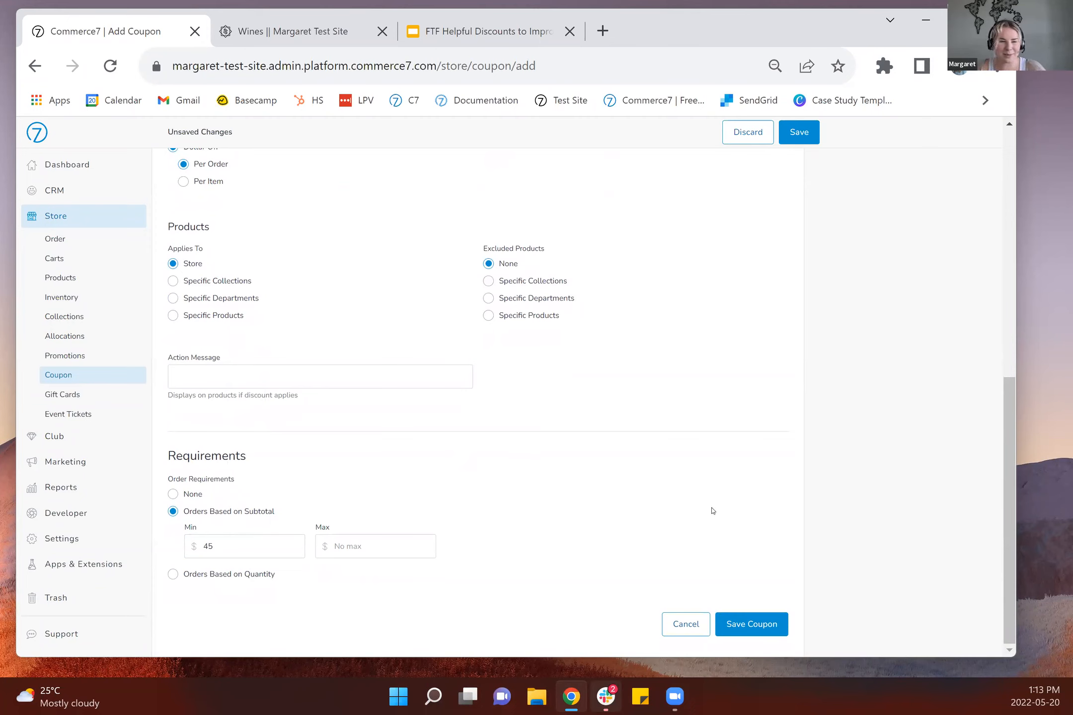
left_click(749, 620)
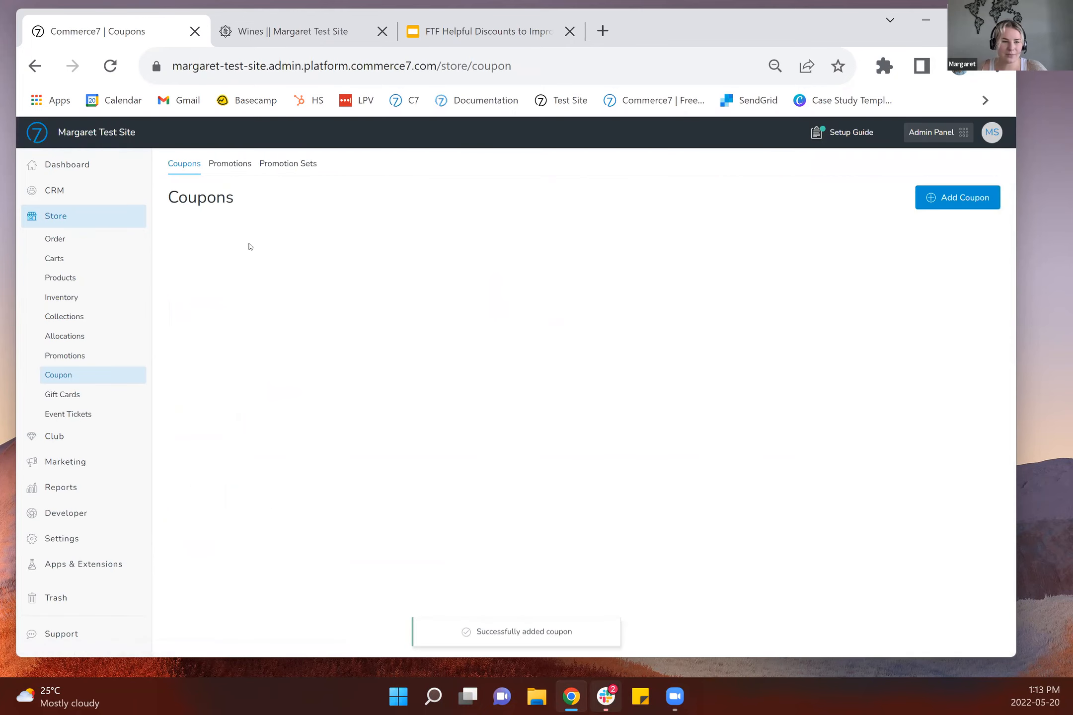
- Open the draft Sale campaign in the marketing area and change its title to "Sale (Welcome Back)"
left_click(66, 461)
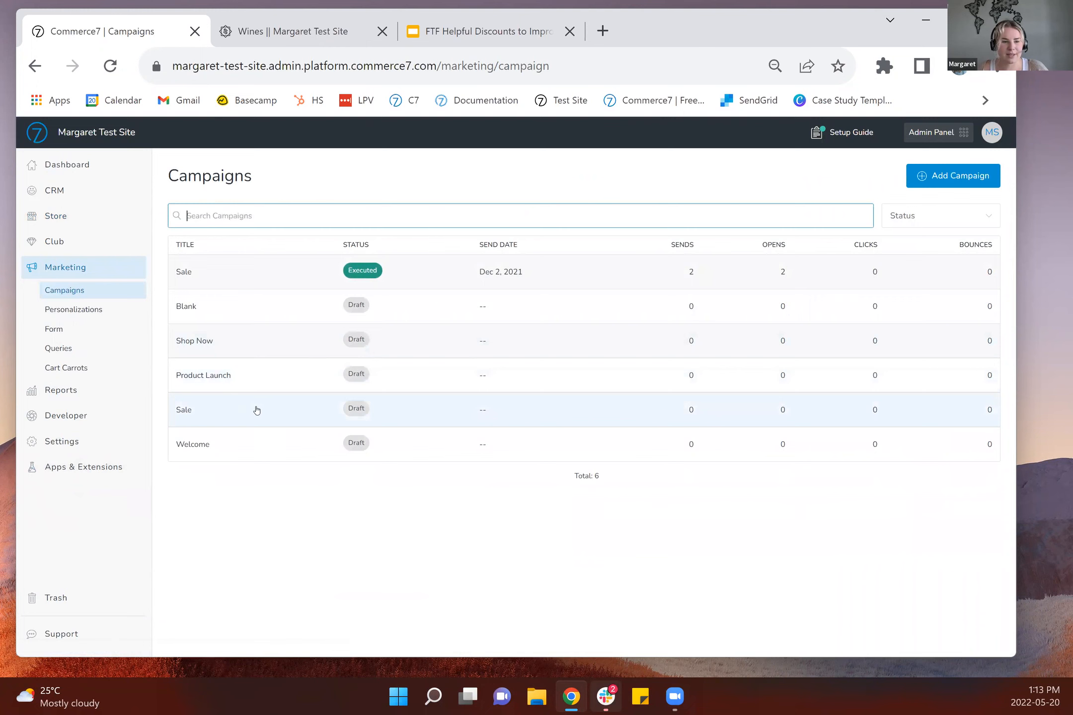
left_click(256, 410)
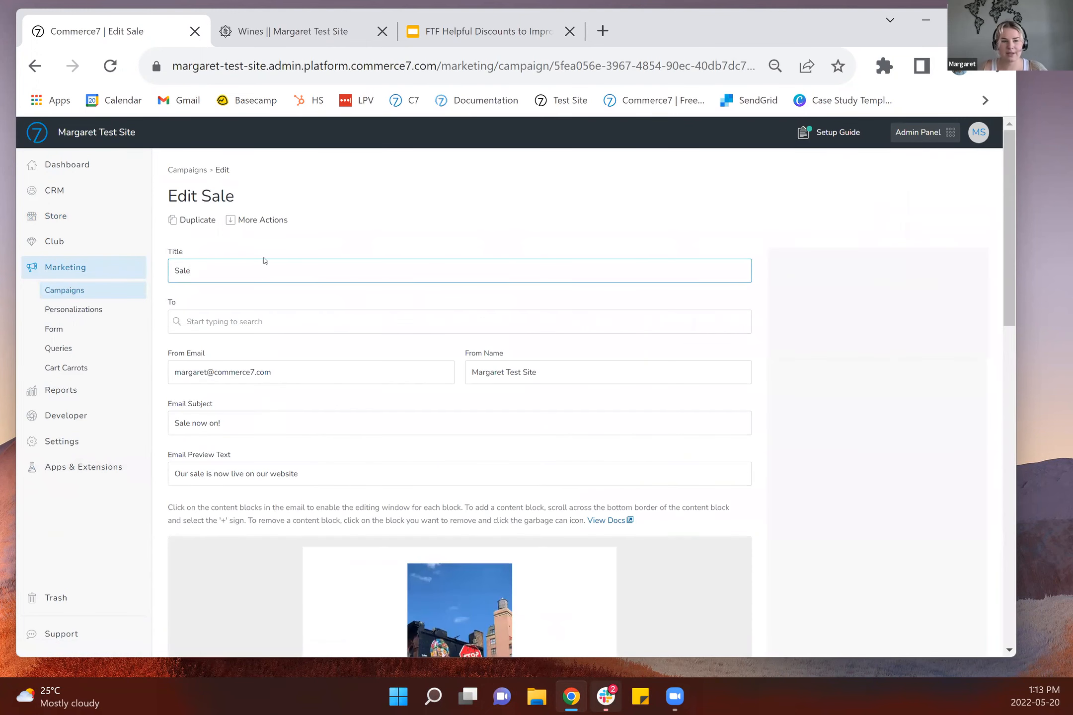
type("(")
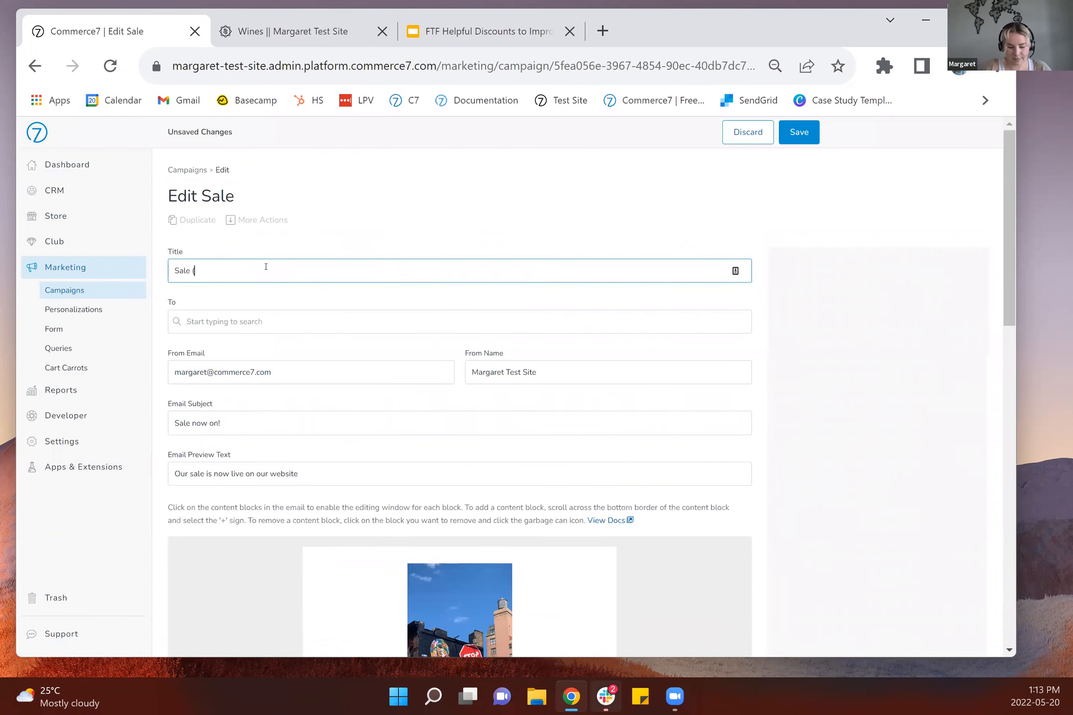
type("Welcome Back)")
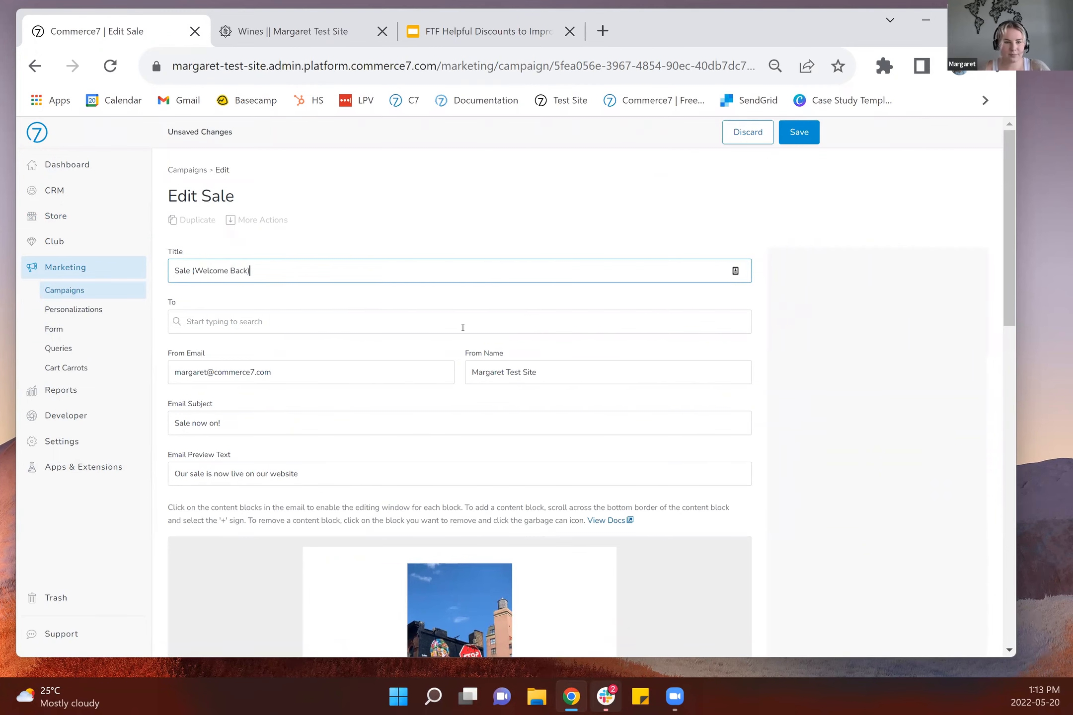
- Attach the Welcome Back coupon to the Sample - 2015 Riesling product block in the campaign email
scroll(462, 328, "down", 8)
scroll(517, 374, "down", 3)
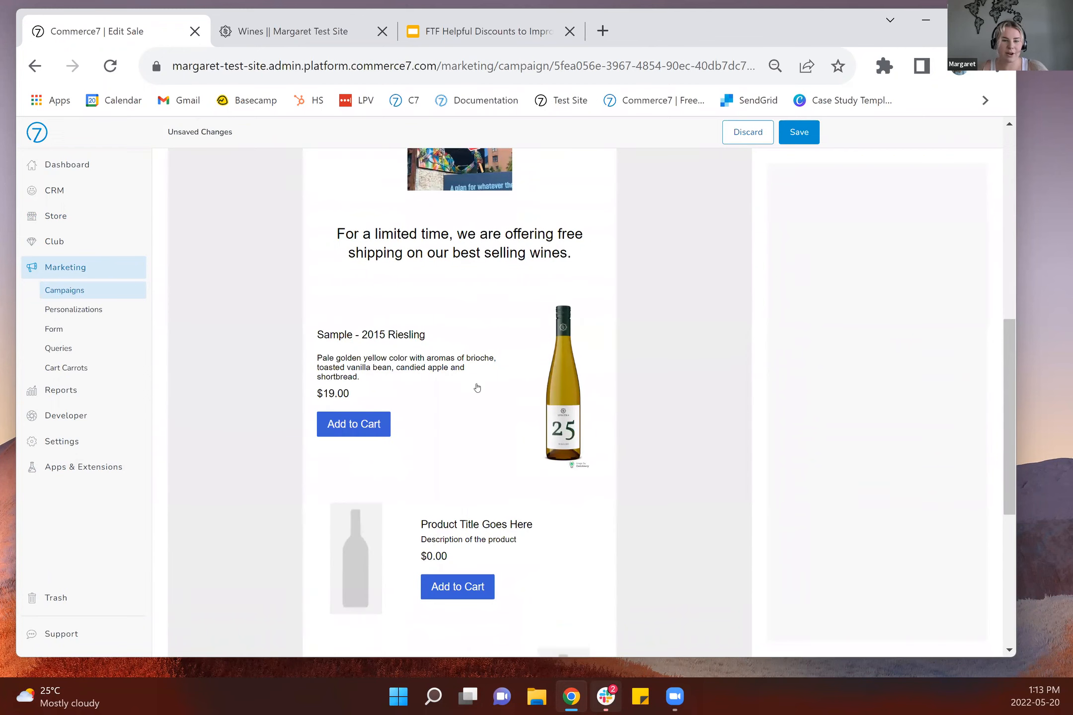
left_click(473, 387)
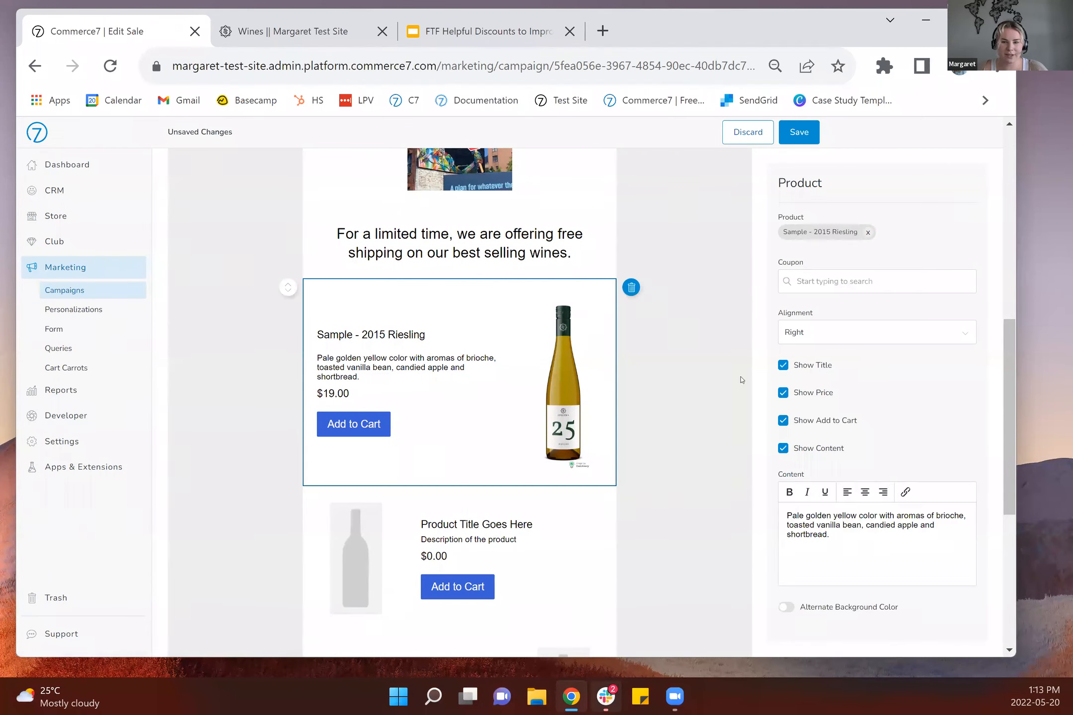
left_click(854, 281)
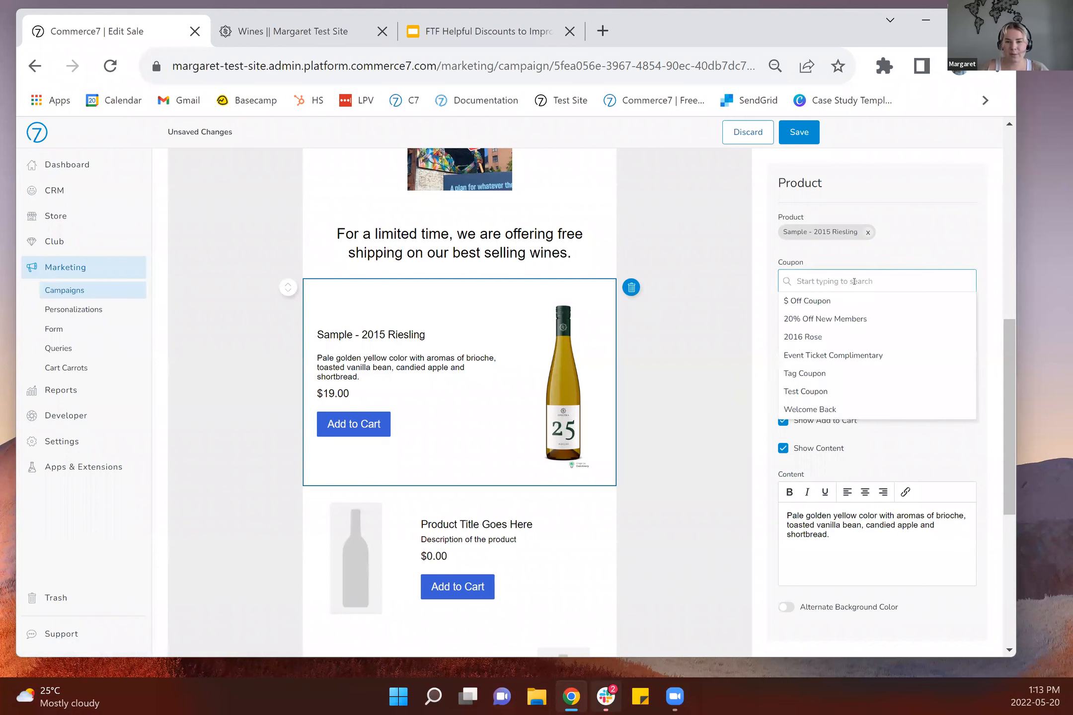
left_click(829, 408)
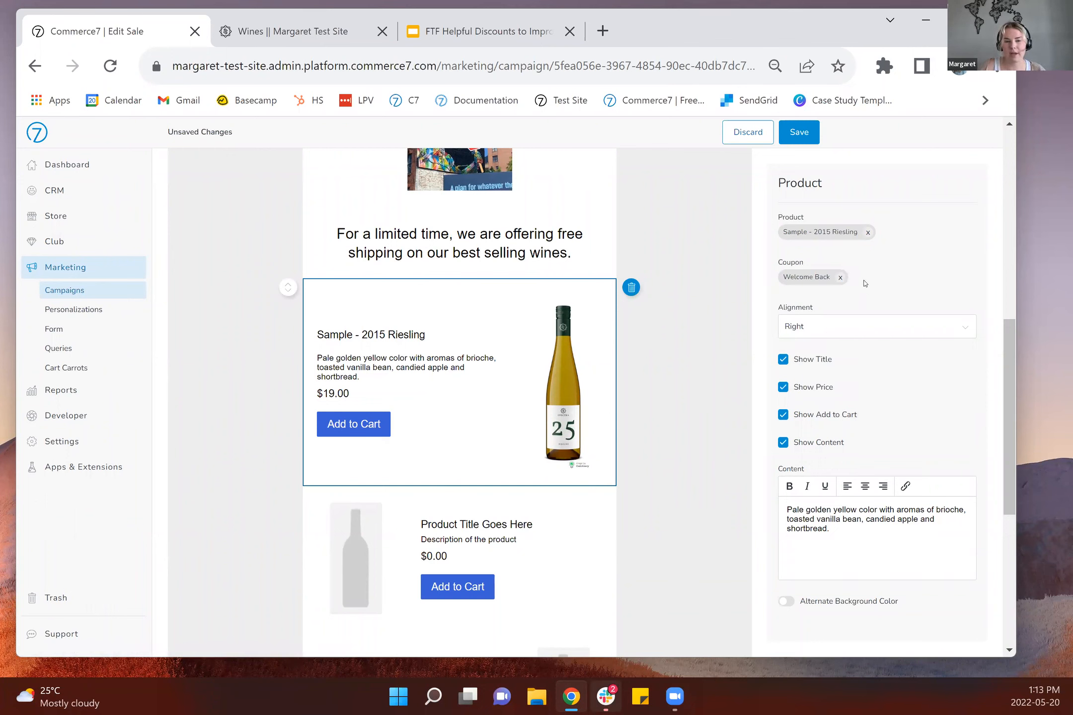
scroll(699, 385, "up", 1)
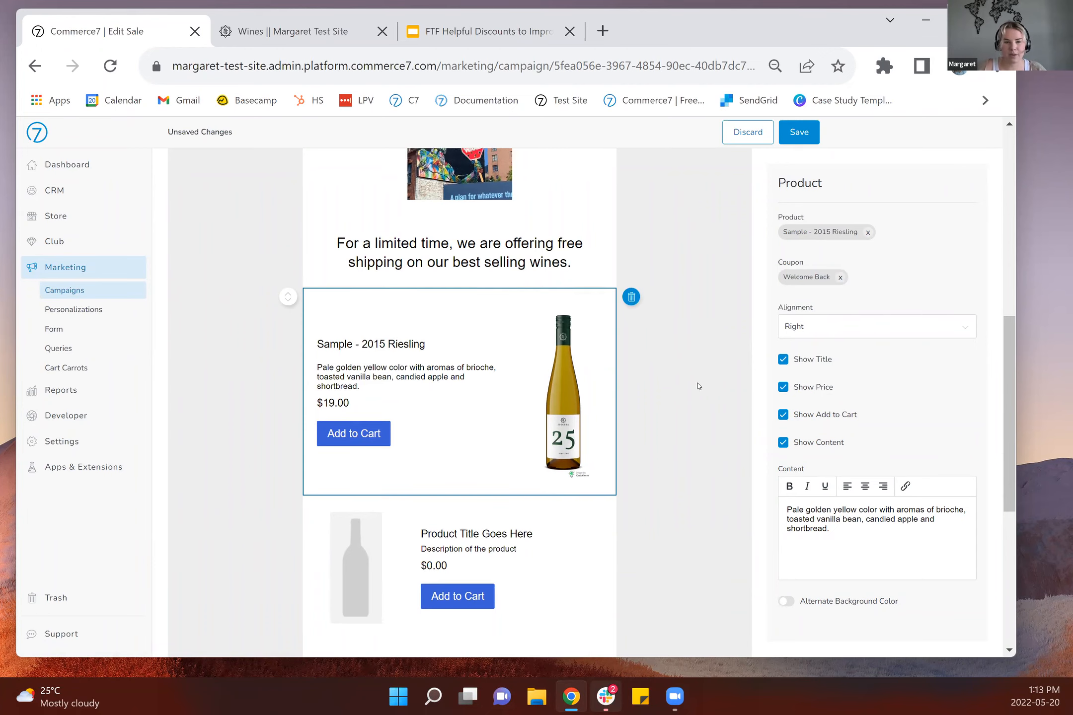
- Delete the wording after "For a limited time," in the email's title block above the Riesling
scroll(698, 386, "up", 7)
scroll(699, 391, "up", 1)
scroll(507, 454, "down", 4)
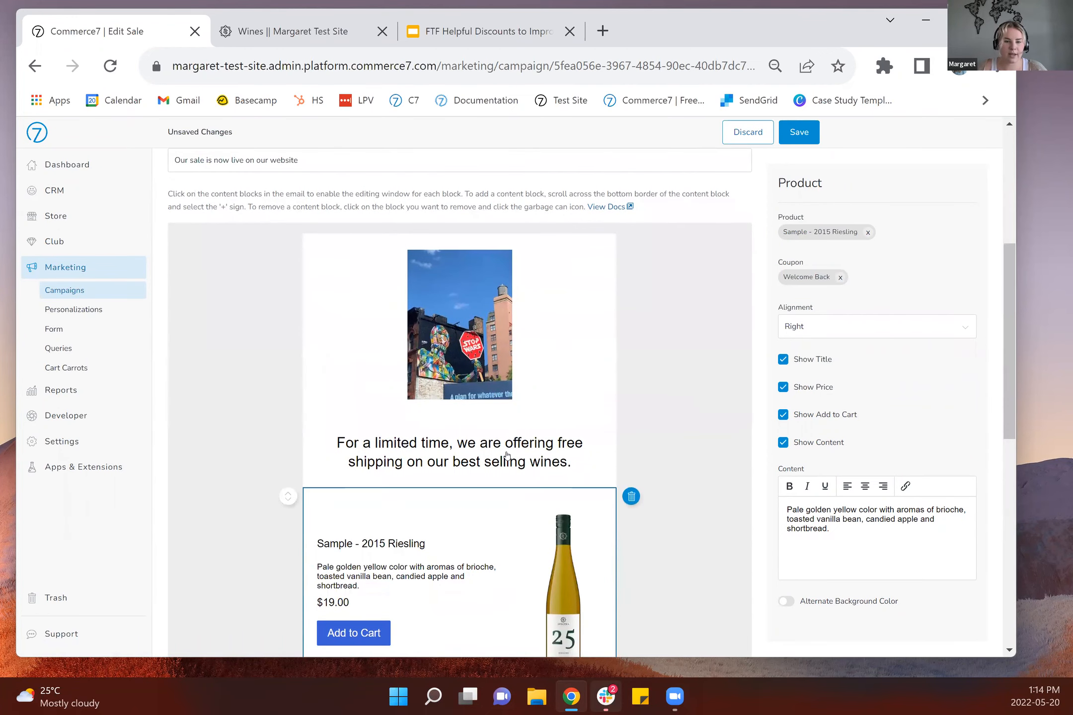
left_click(507, 454)
left_click(889, 236)
left_click_drag(950, 236, 783, 236)
left_click(954, 235)
left_click(866, 237)
left_click_drag(850, 236, 980, 234)
key("BackSpace")
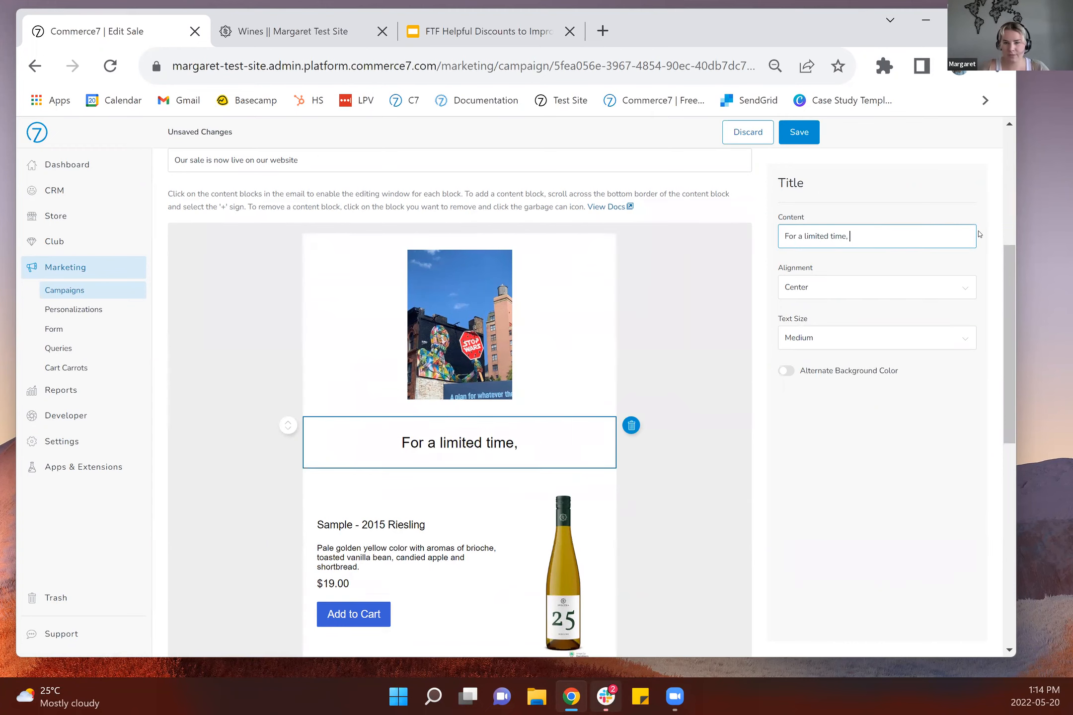
- Continue the title text with "we welcome you back with a $20 off coupon on an order with $5 or more", correcting the misspelled word
type("we")
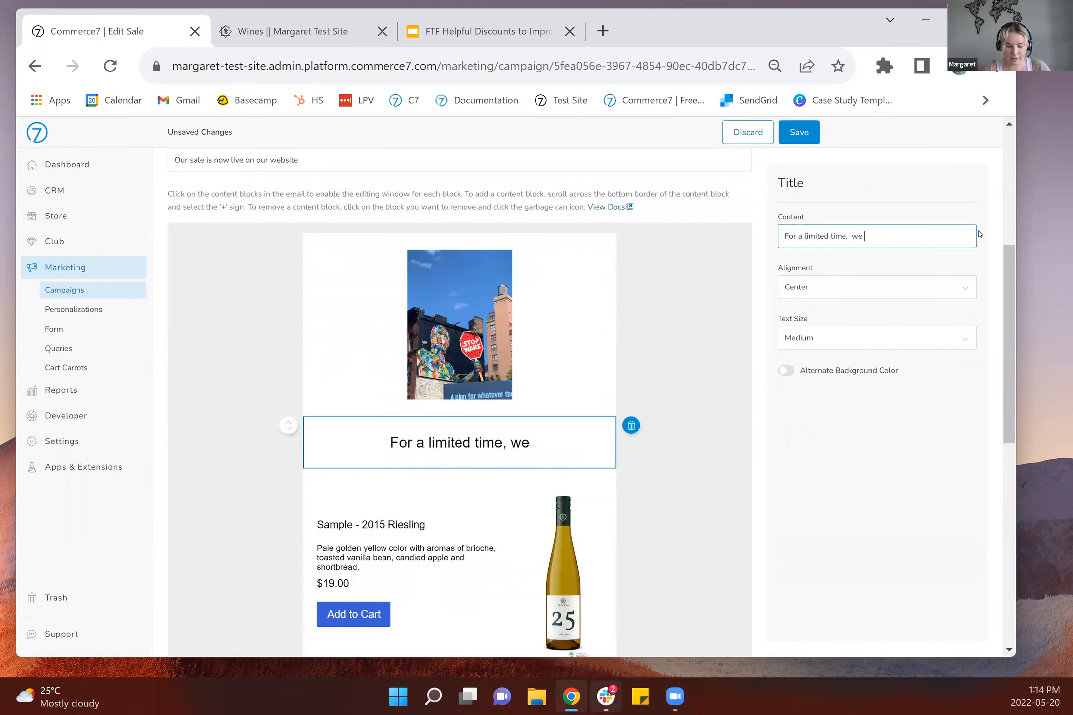
type(" welcome you ba")
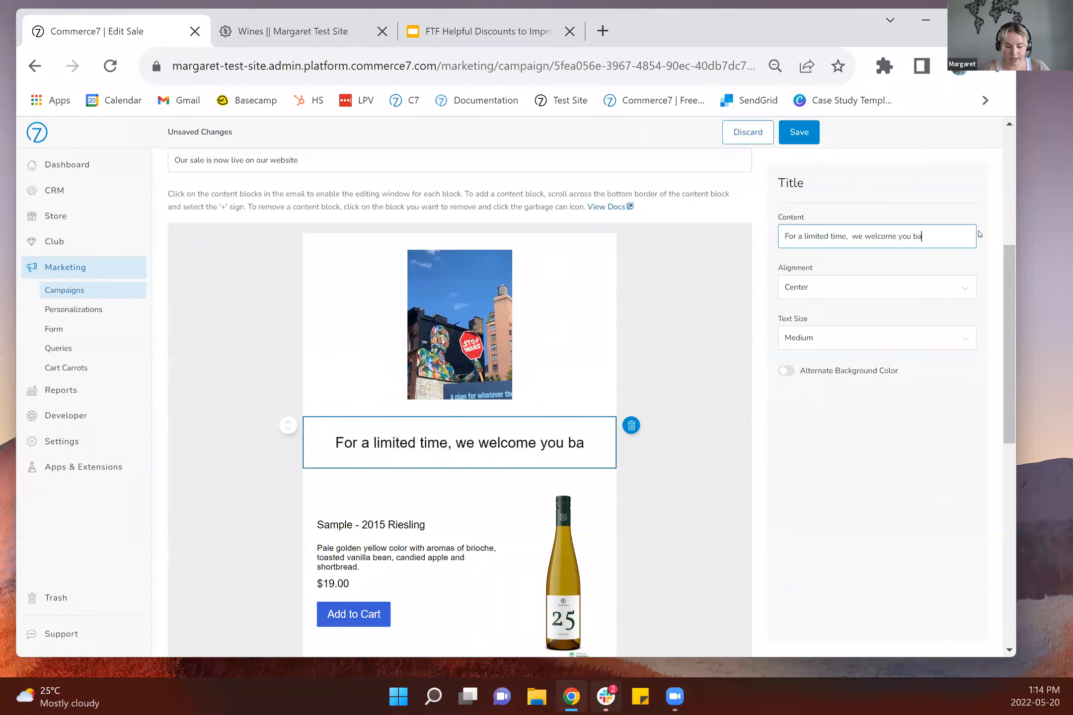
type("ck with a $20")
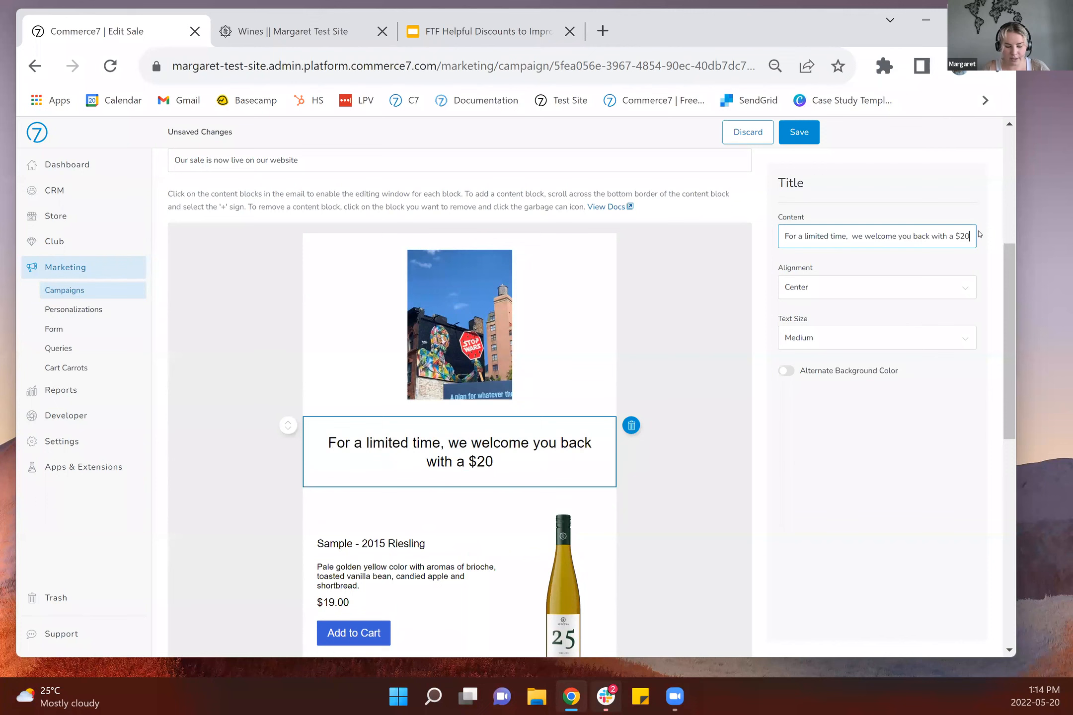
type(" off couon")
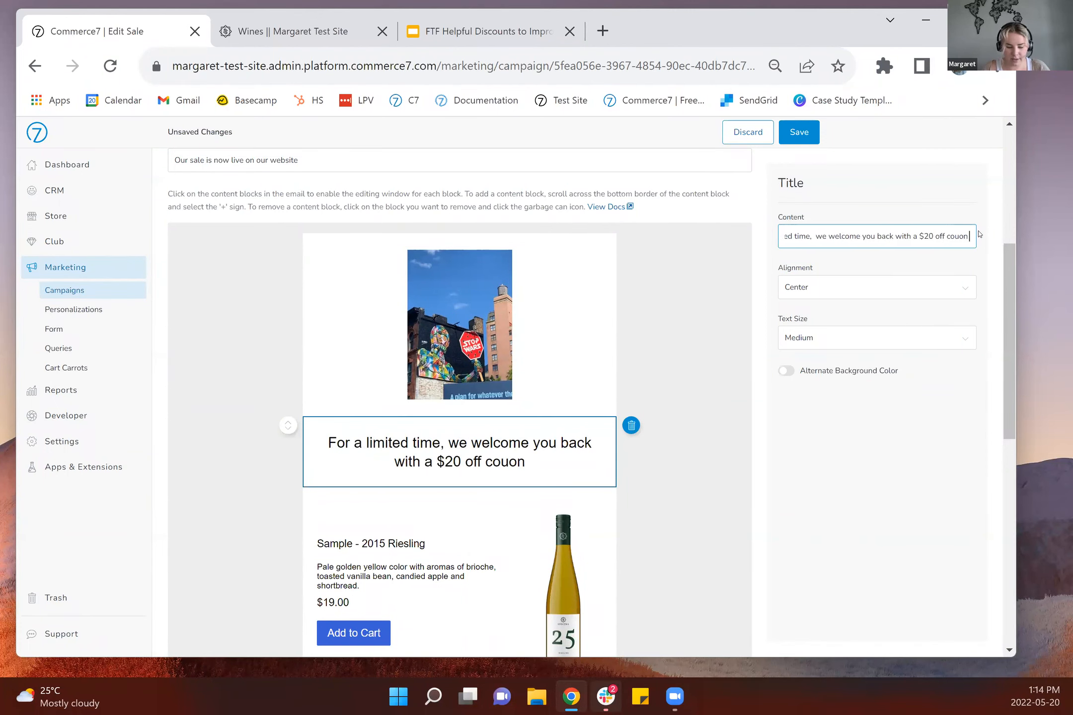
type(" on an order with")
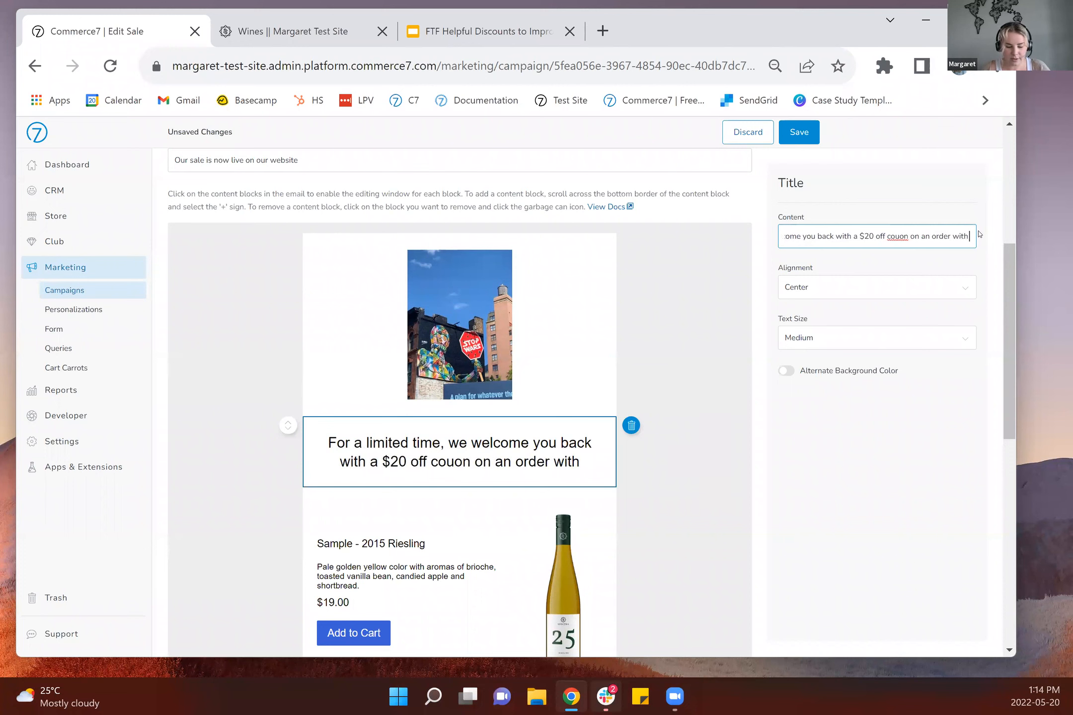
type(" $5")
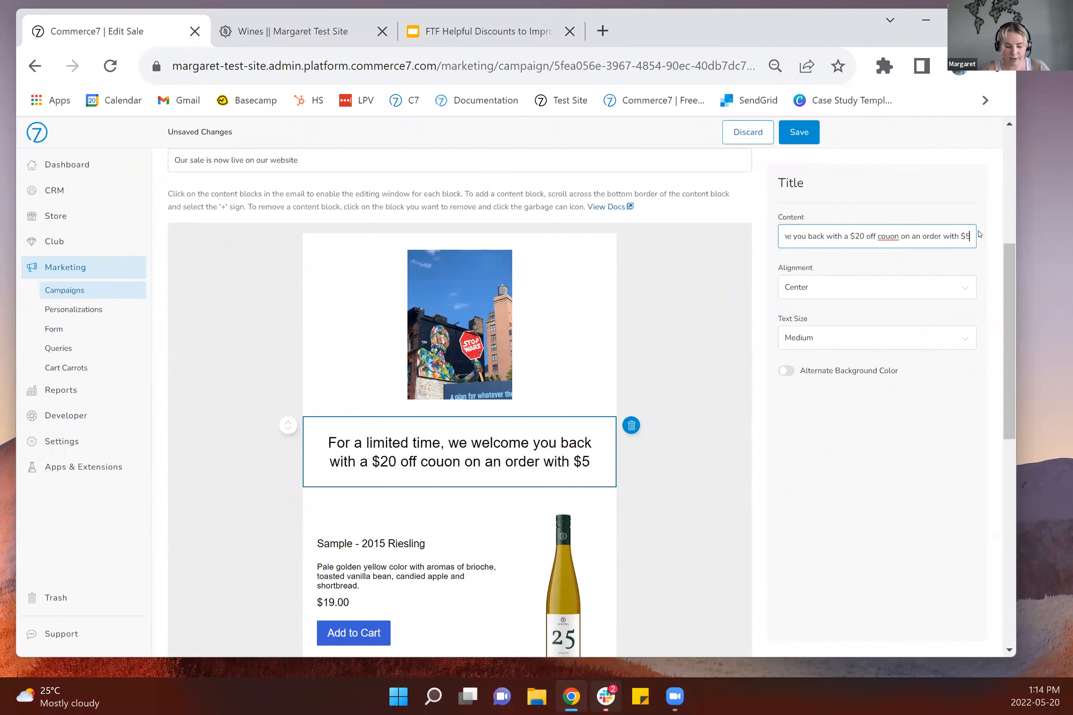
type(" or more")
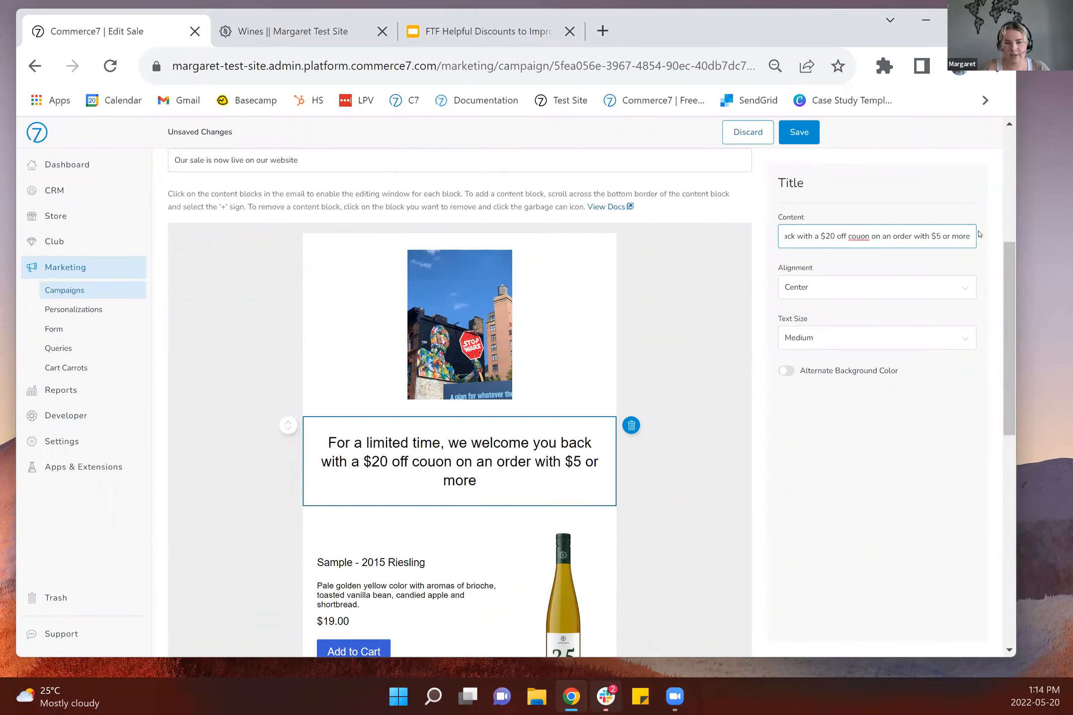
right_click(862, 237)
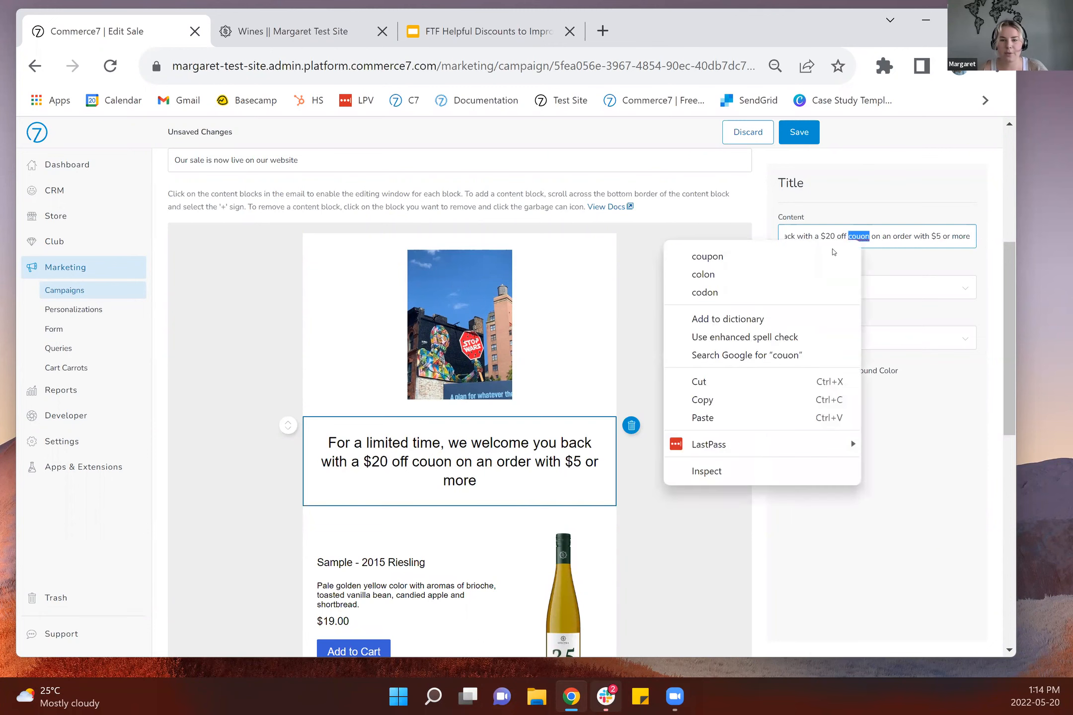
left_click(847, 255)
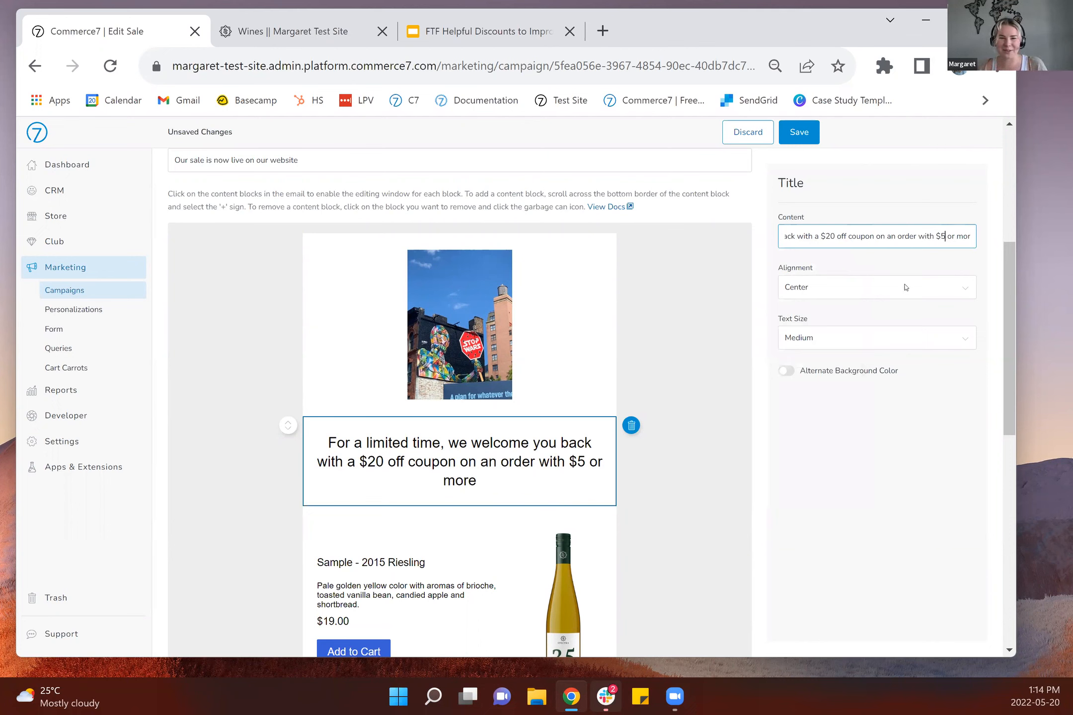
left_click(801, 143)
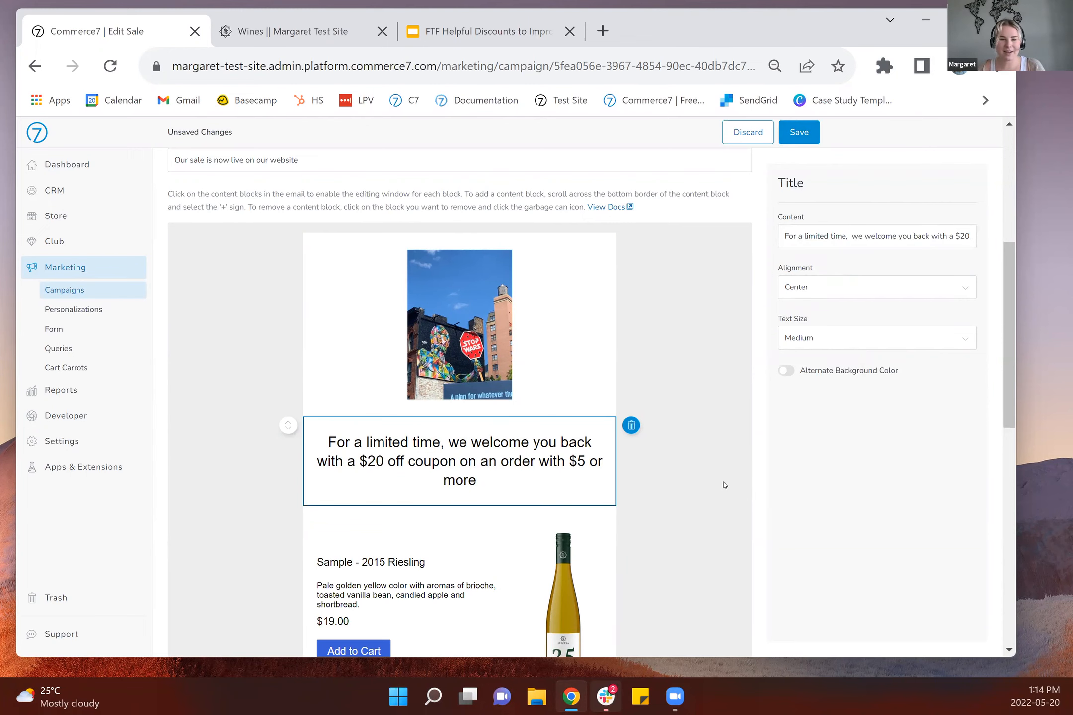
- Address the campaign to the Welcome Back (Customer) tag, and discard the campaign's unsaved changes
scroll(724, 484, "up", 5)
left_click(314, 313)
type("welc")
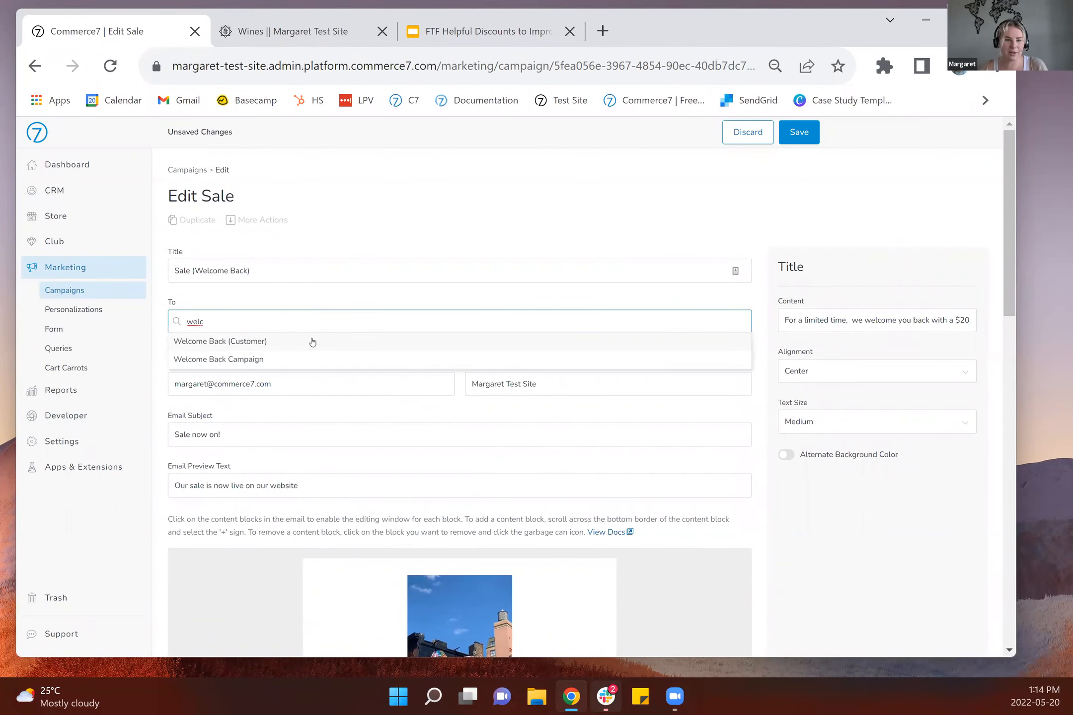
left_click(313, 341)
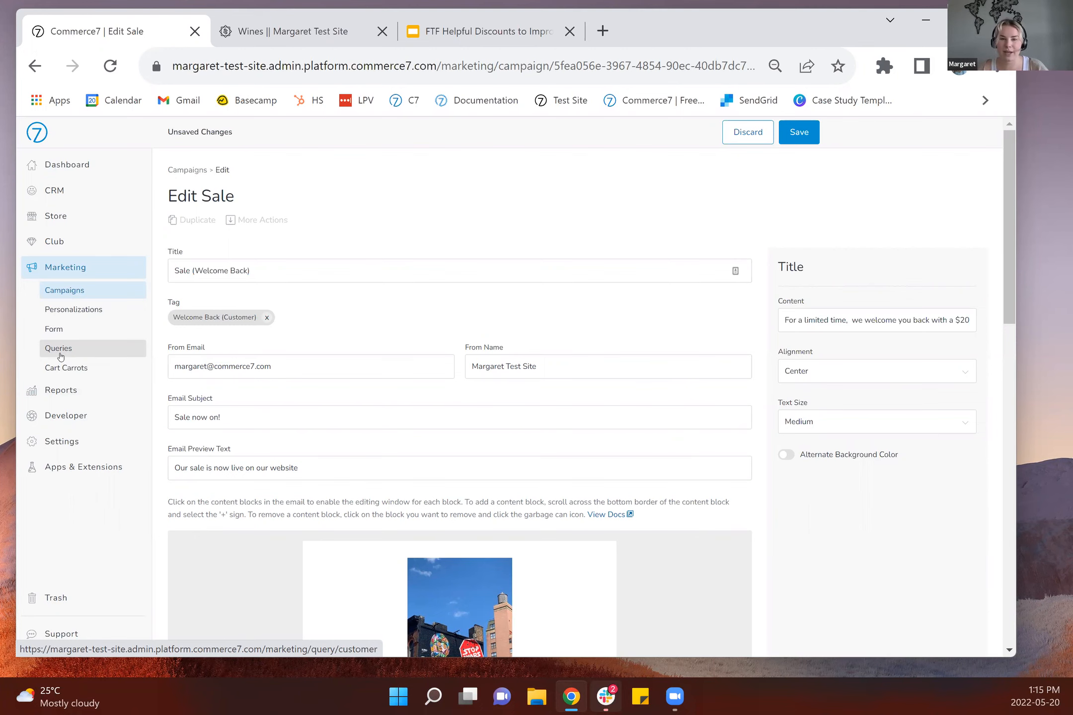
left_click(758, 141)
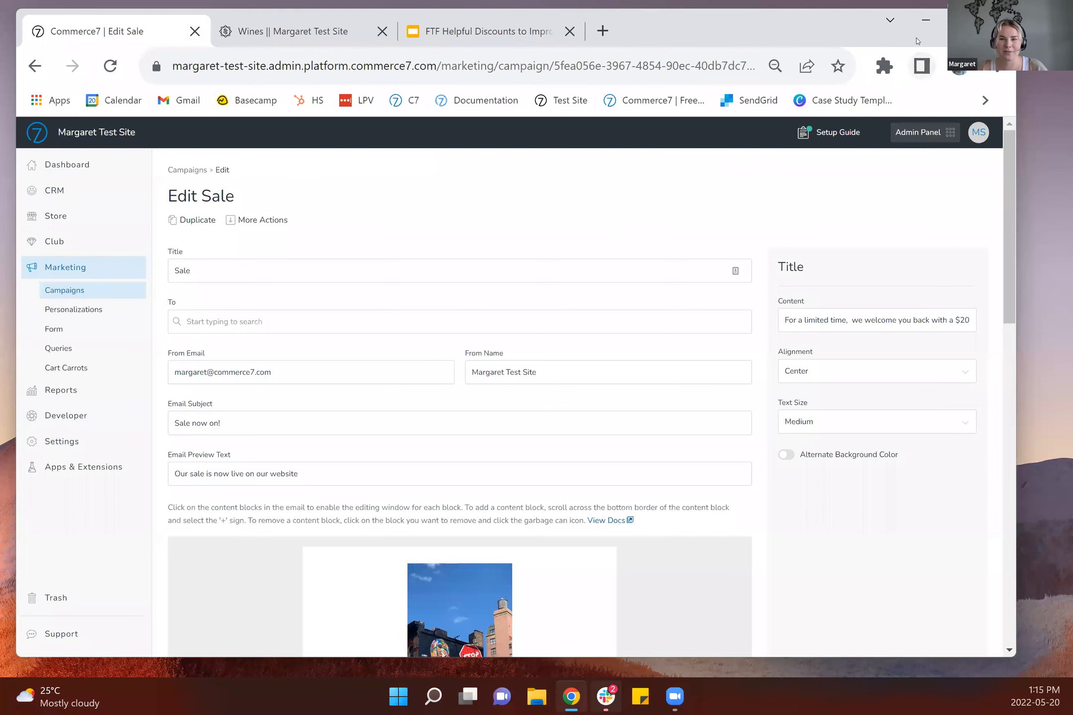
- Switch to the FTF Helpful Discounts deck in Google Slides and start presenting from the Welcome Back Discount slide
left_click_drag(915, 38, 917, 73)
left_click(470, 70)
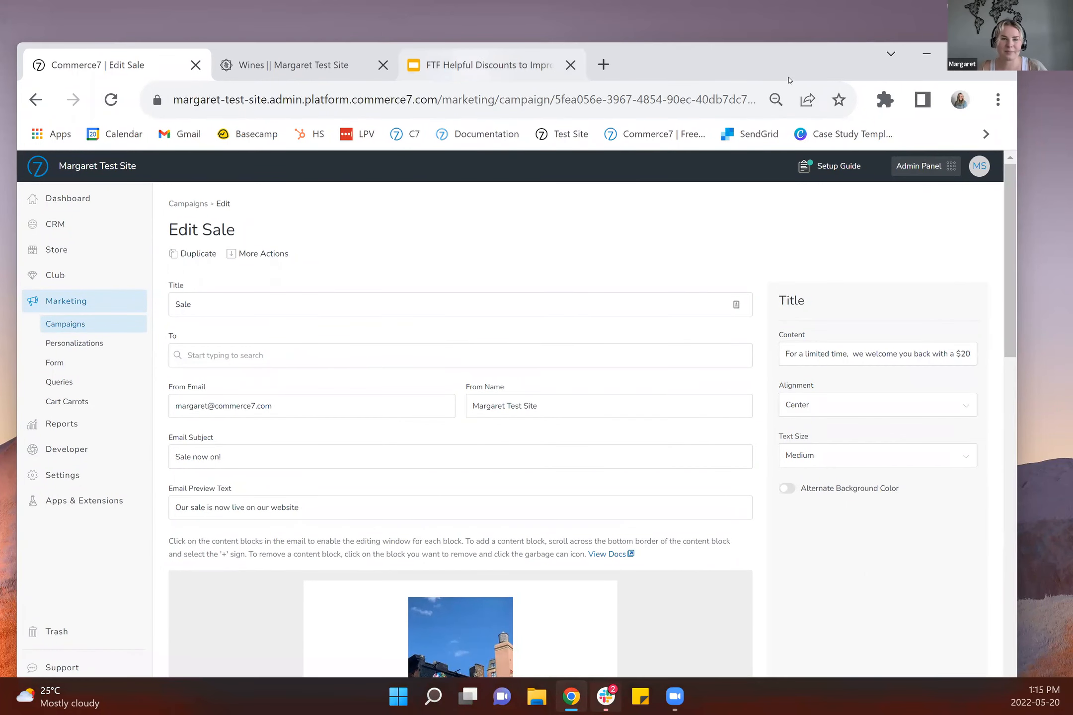
left_click(852, 170)
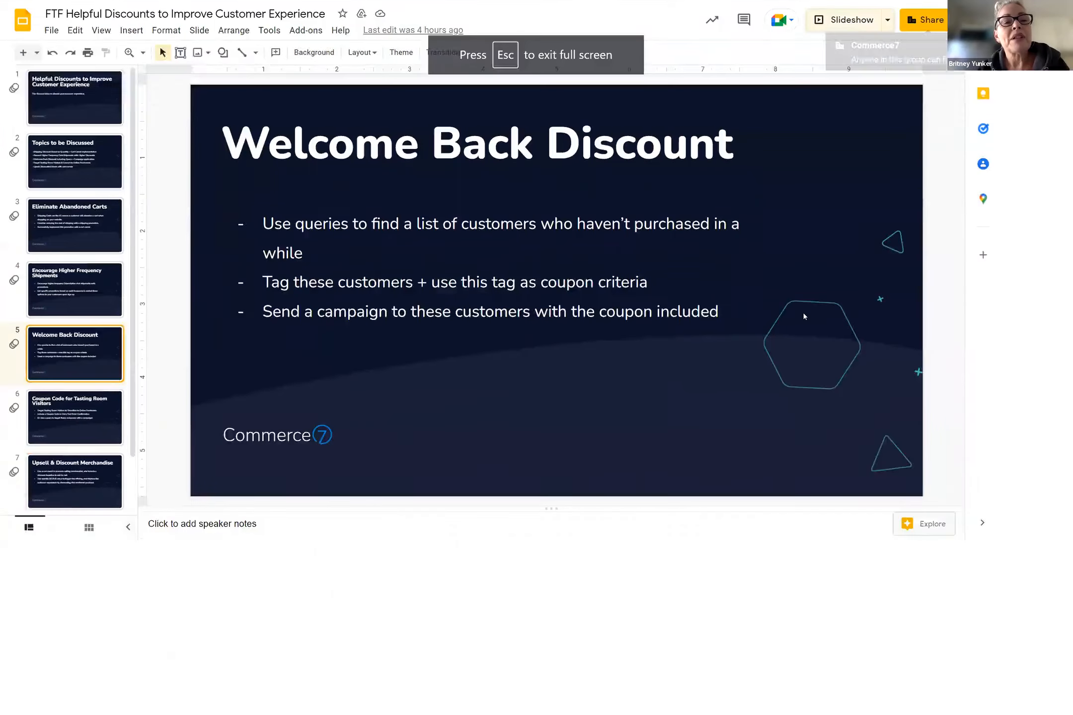
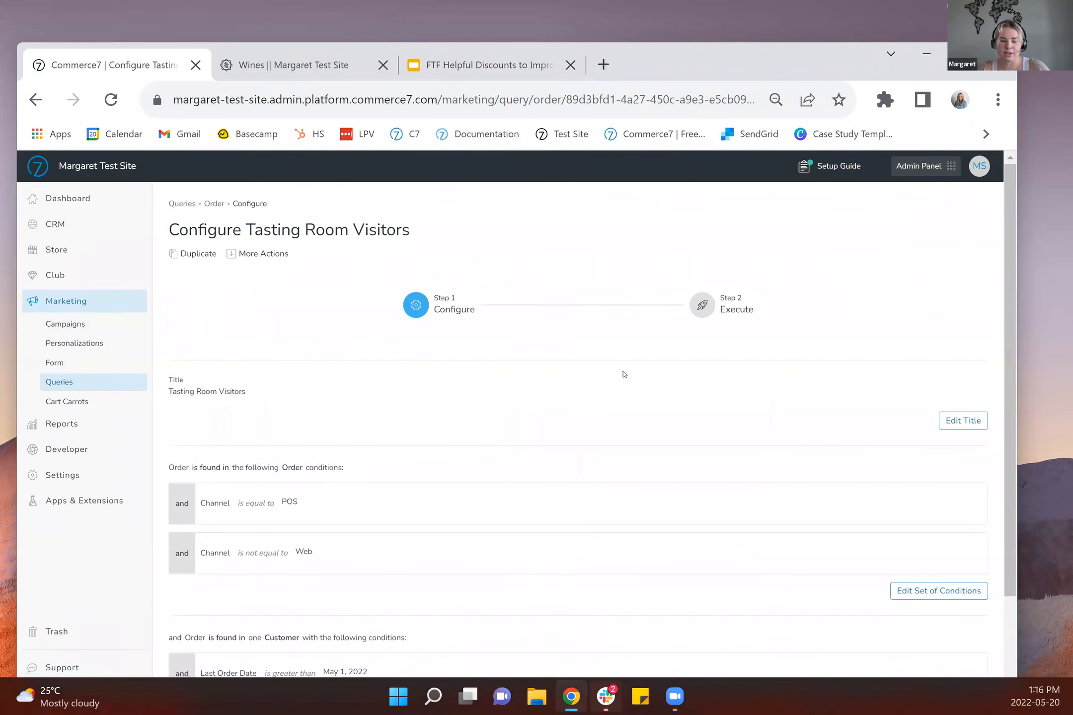
- Review the Tasting Room Visitors query conditions, and open the Order Confirmation Carry Out transaction email to examine its content
scroll(624, 375, "down", 2)
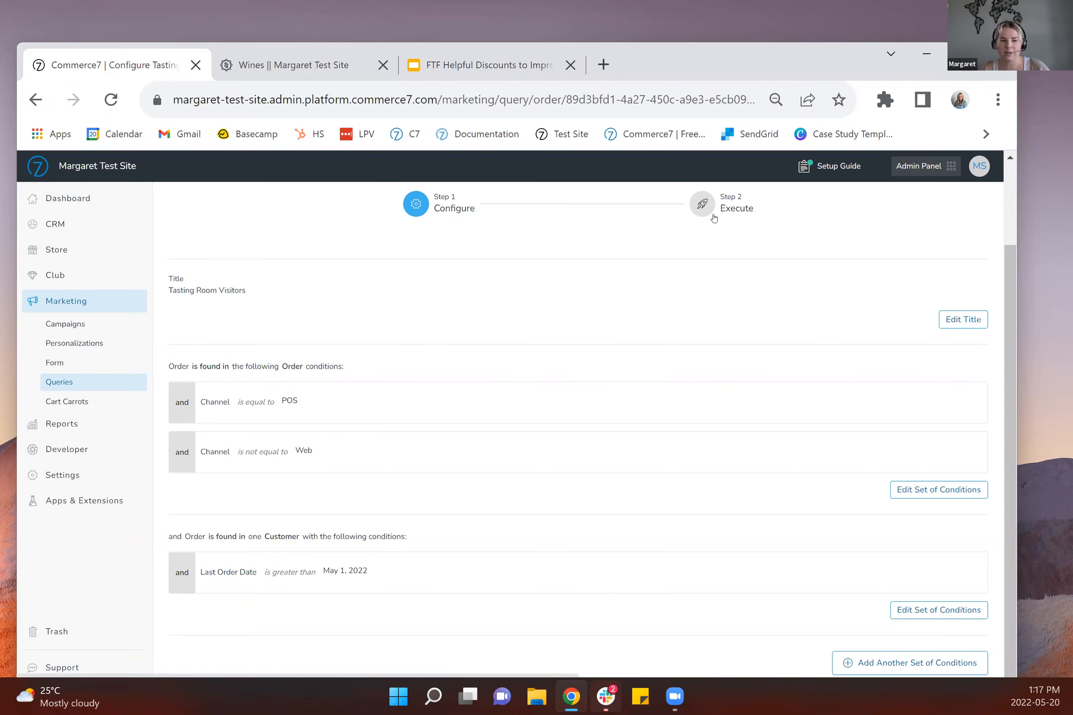
left_click(65, 476)
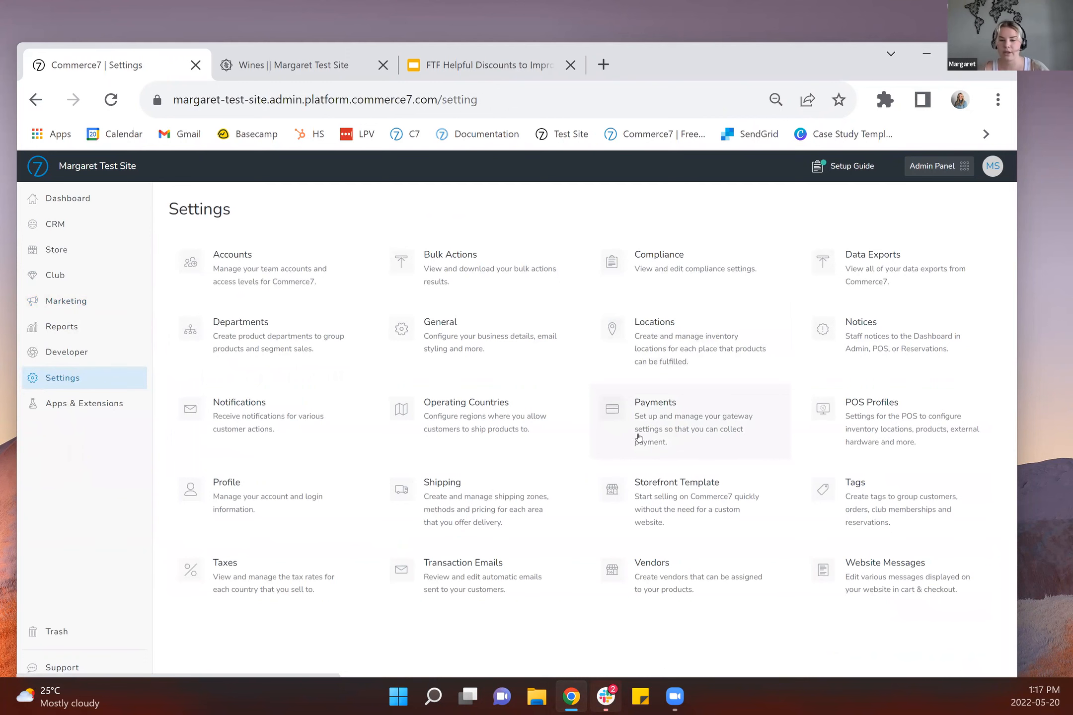
left_click(465, 586)
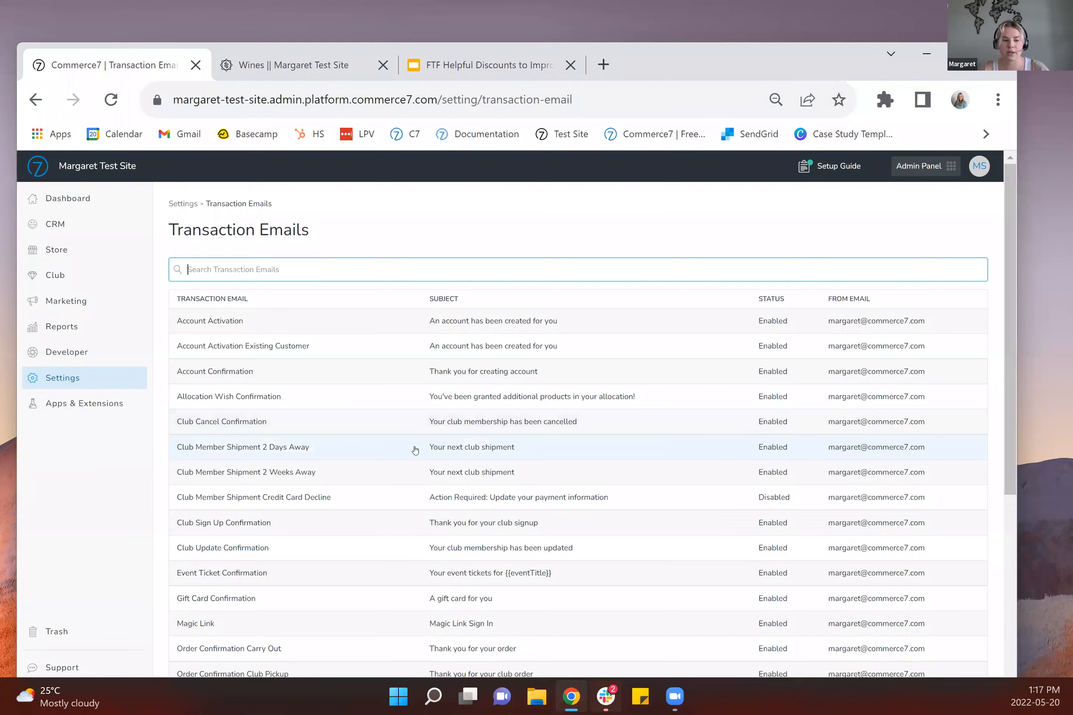
scroll(415, 450, "down", 2)
left_click(370, 547)
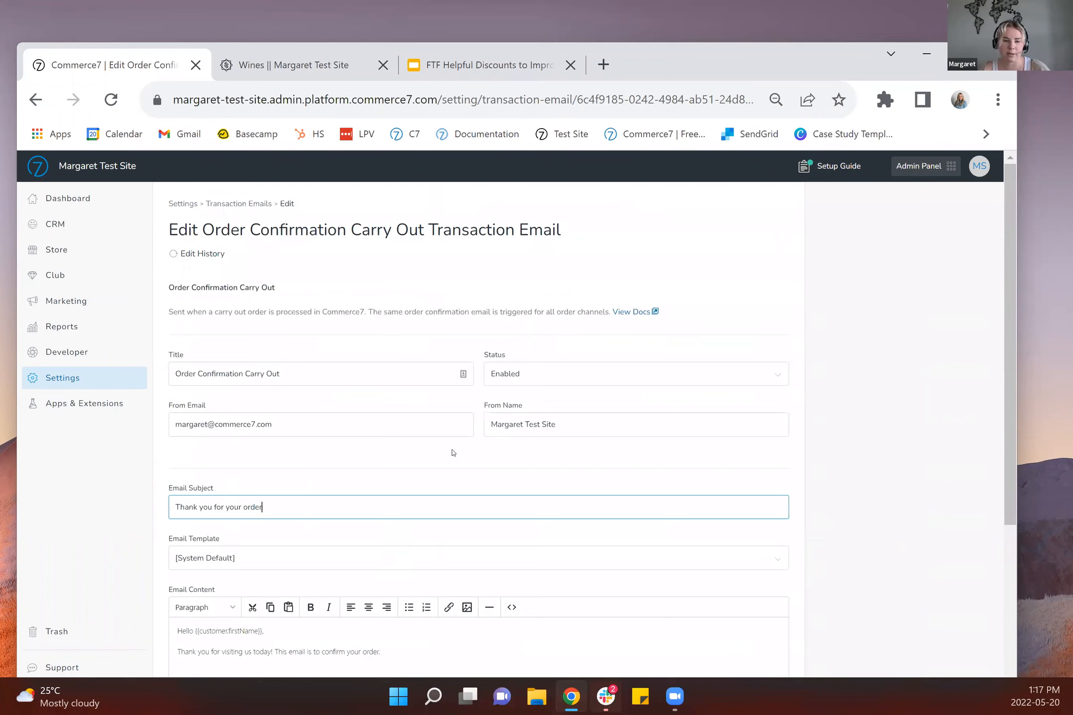
scroll(453, 453, "down", 4)
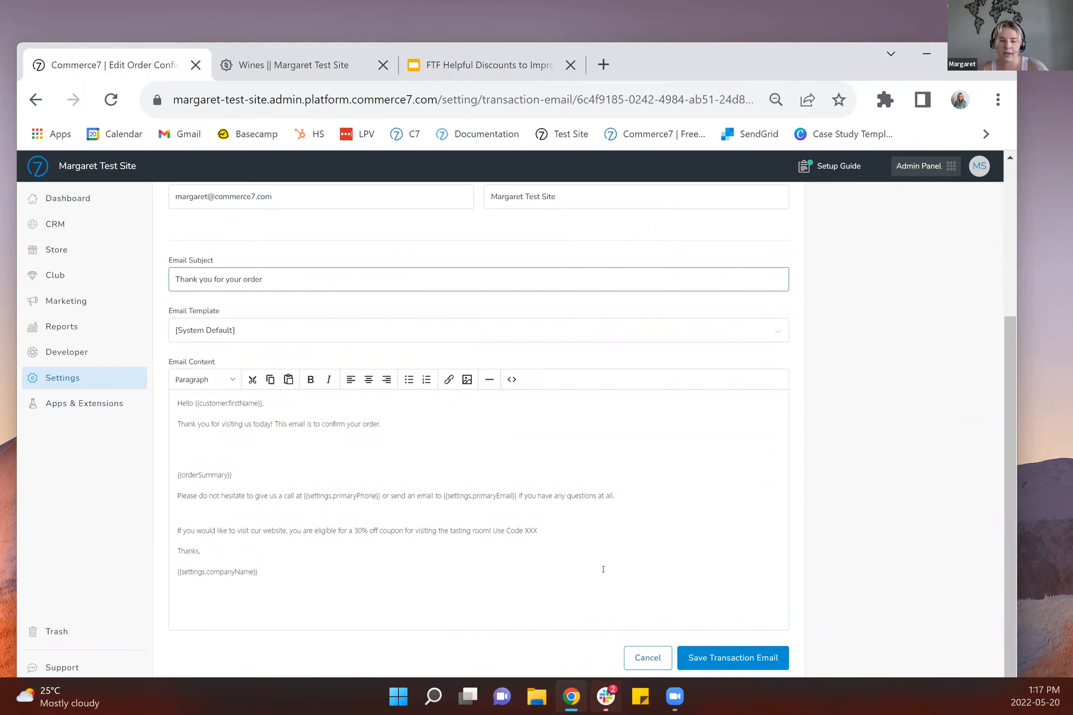
- Start a new store coupon and limit its usage to 1 per customer
left_click(80, 251)
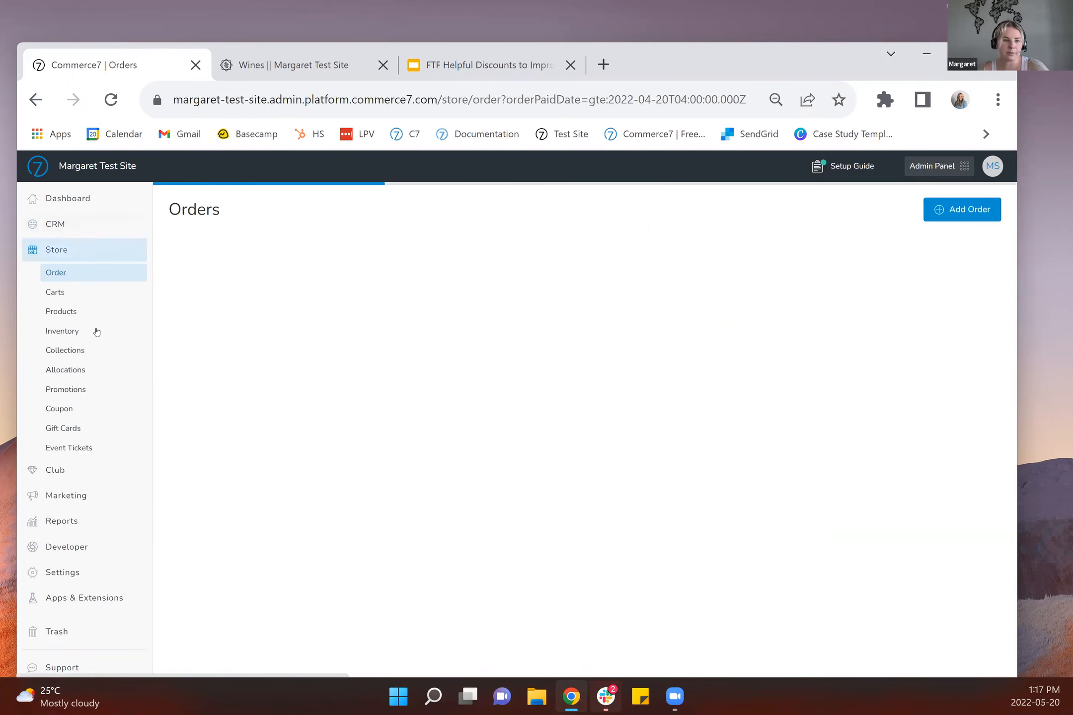
left_click(88, 408)
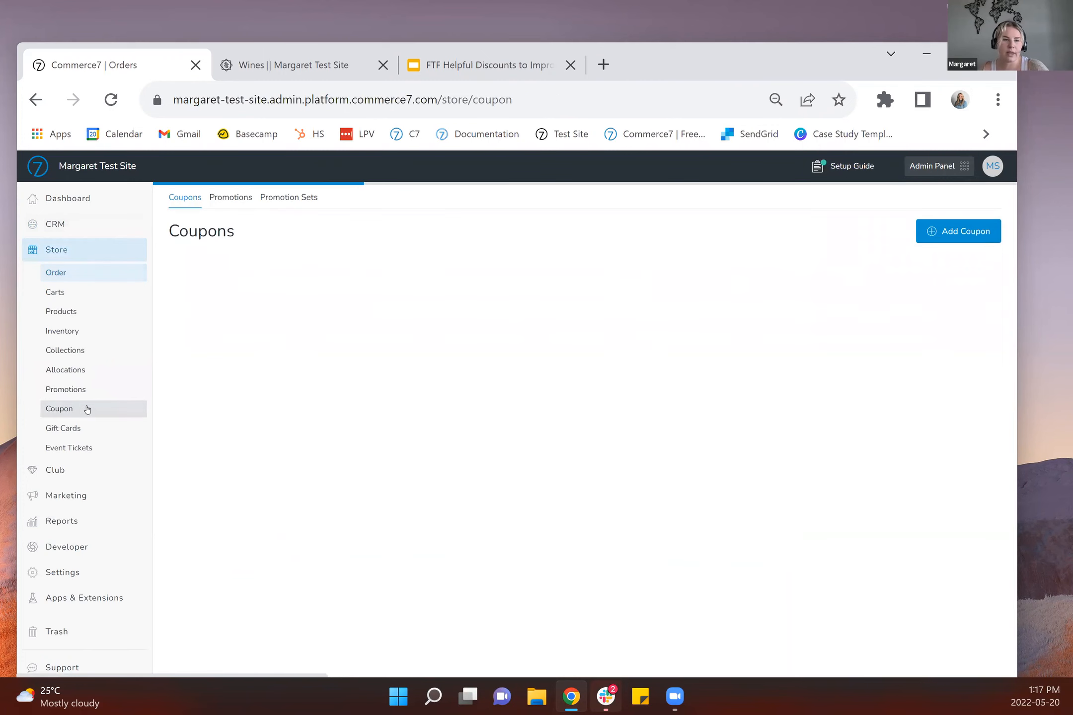
left_click(952, 235)
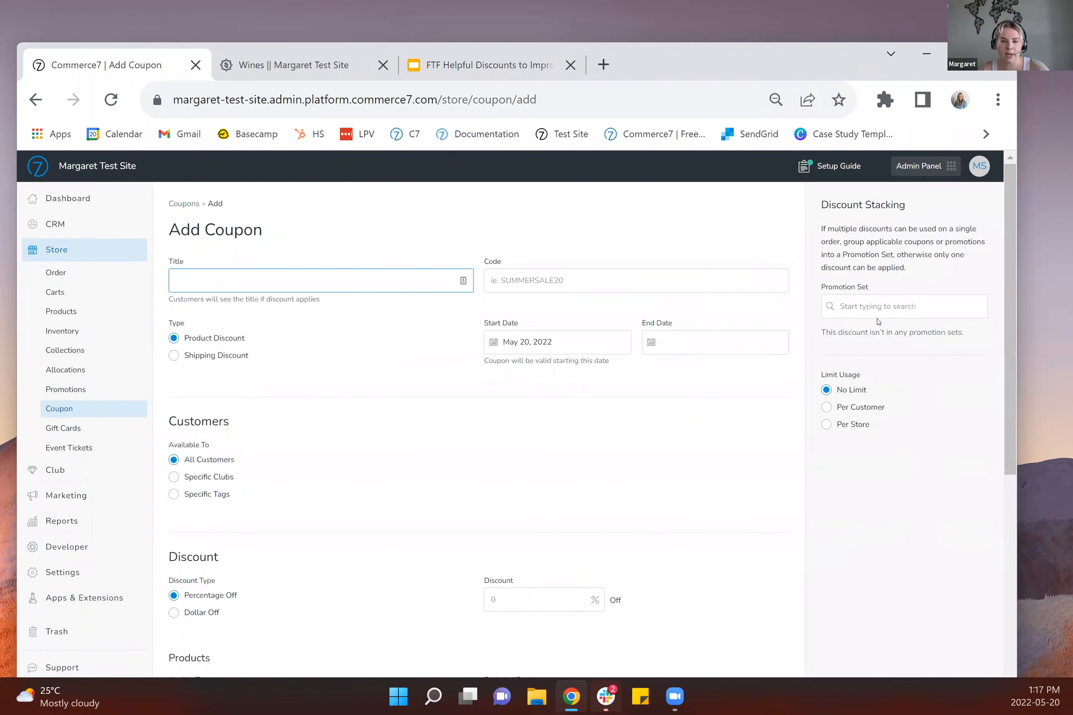
left_click(862, 410)
left_click(865, 430)
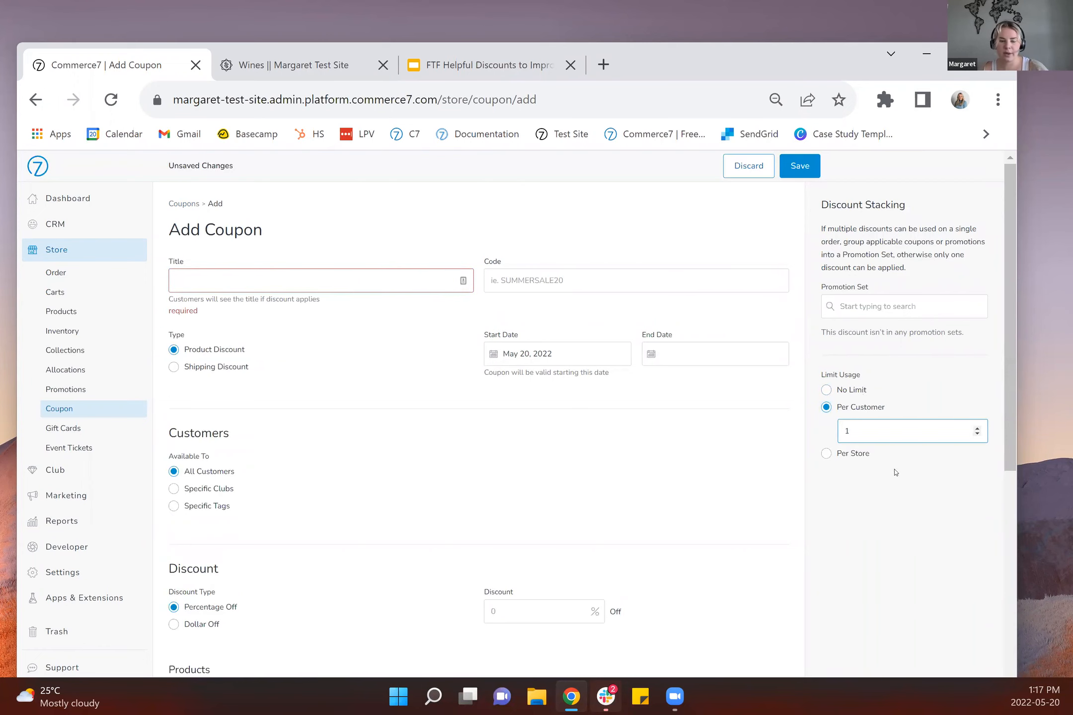
- Title the new coupon "Tasting Room Visitors" and set its code to "WebOrder!"
left_click(328, 278)
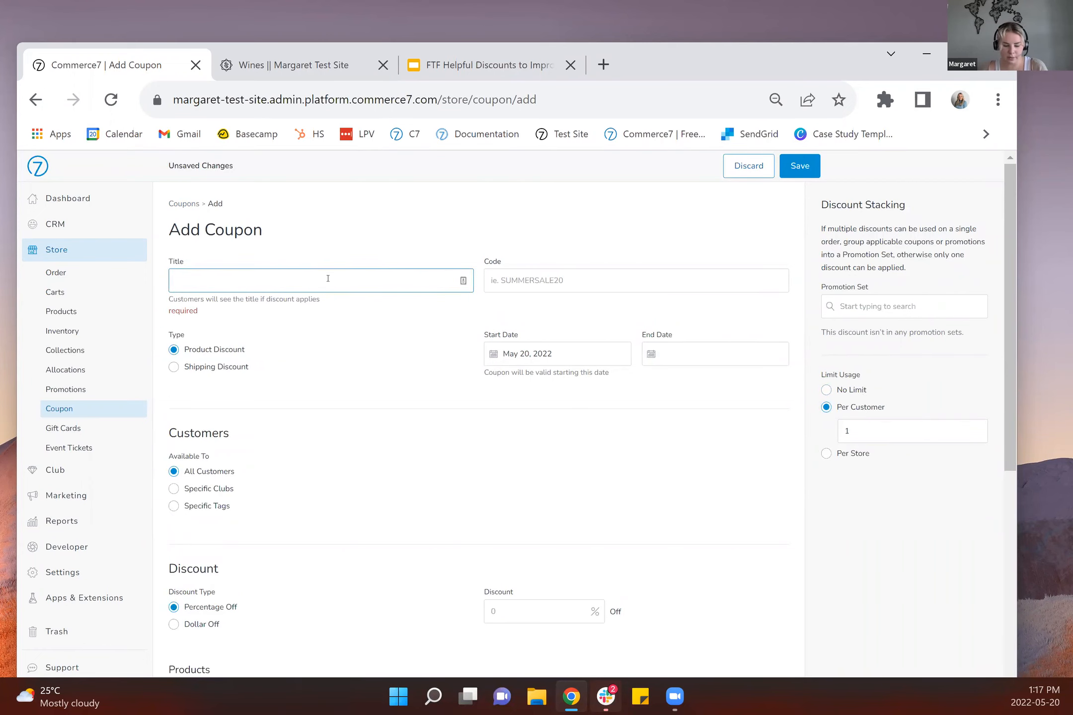
type("Tasting Room Visitors")
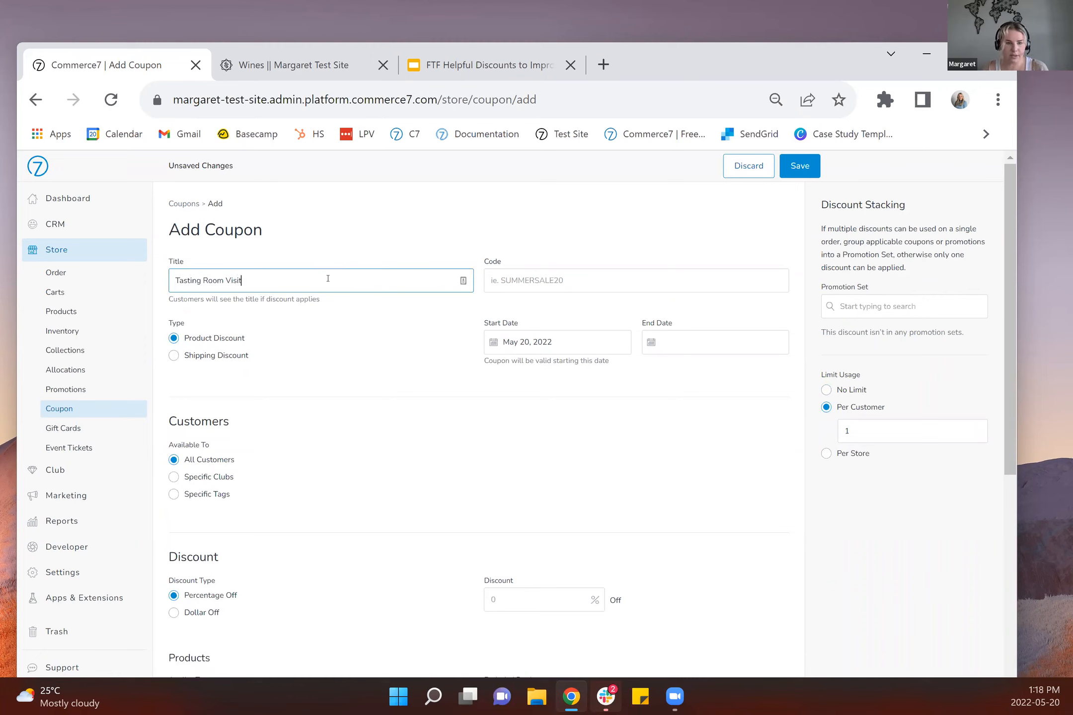
left_click(518, 278)
type("WebOrder!")
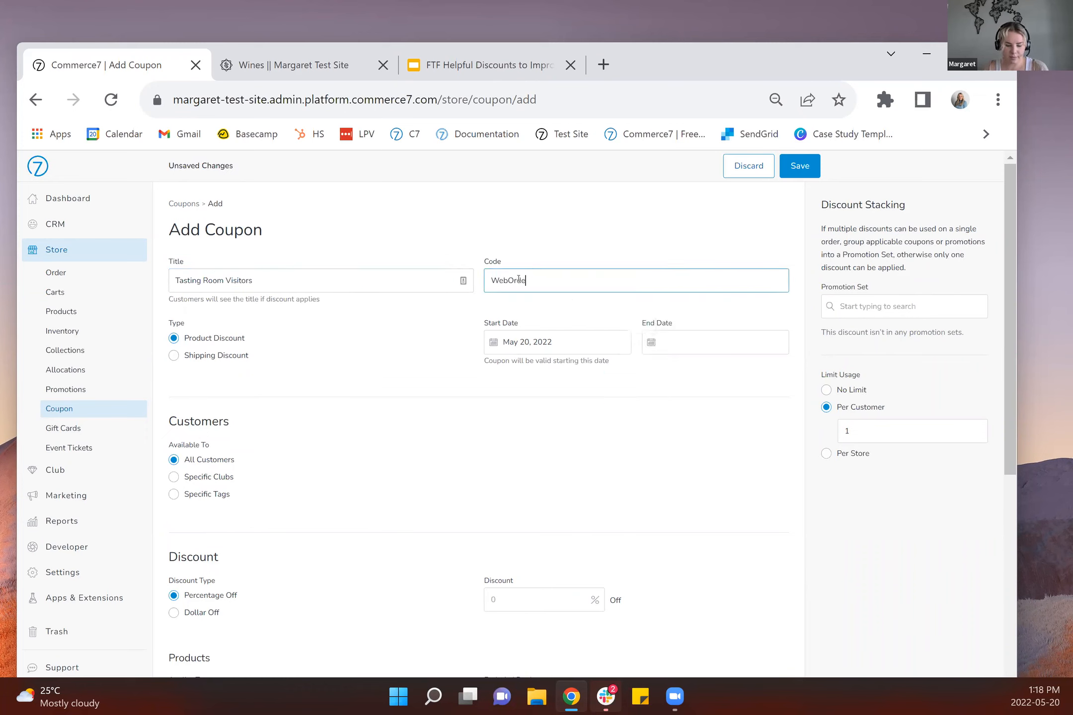
- Change the Tasting Room Visitors coupon code to "FirstWebOrder!" and set its discount to 30 percent off
left_click(492, 280)
type("First")
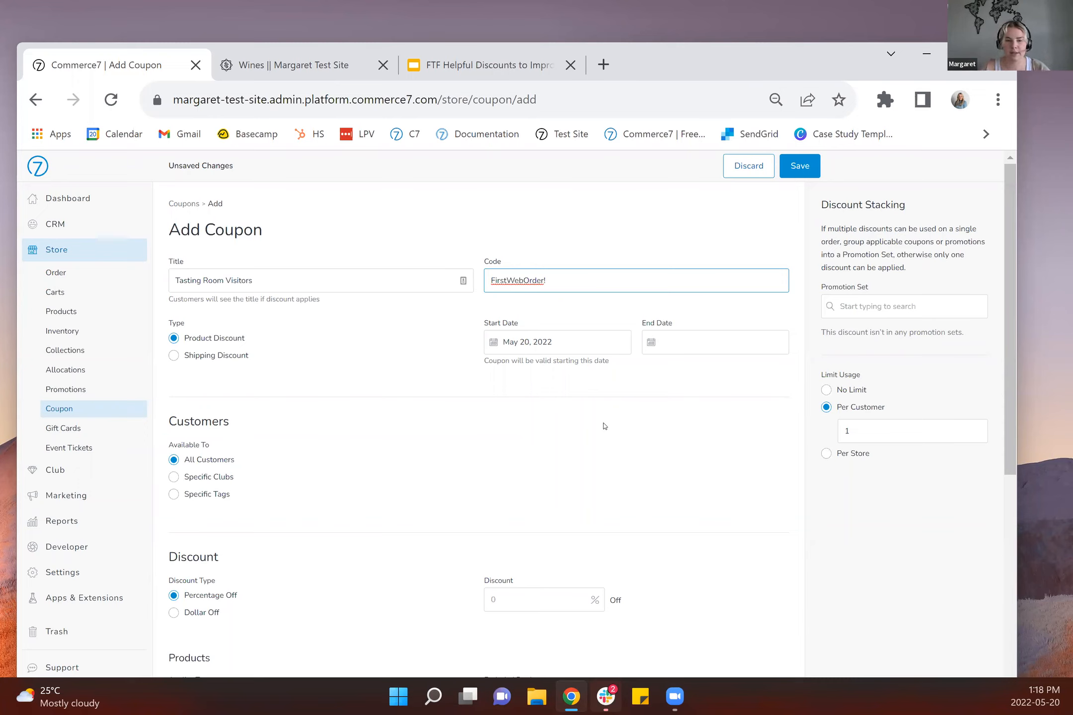
scroll(376, 461, "down", 4)
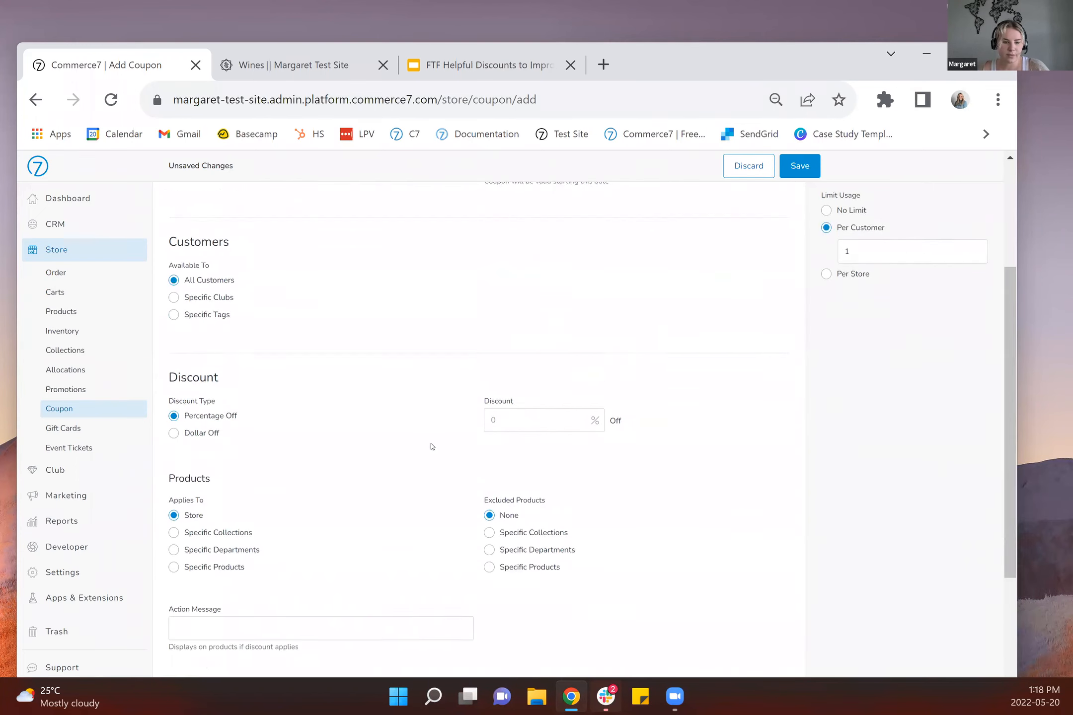
left_click(506, 386)
type("30")
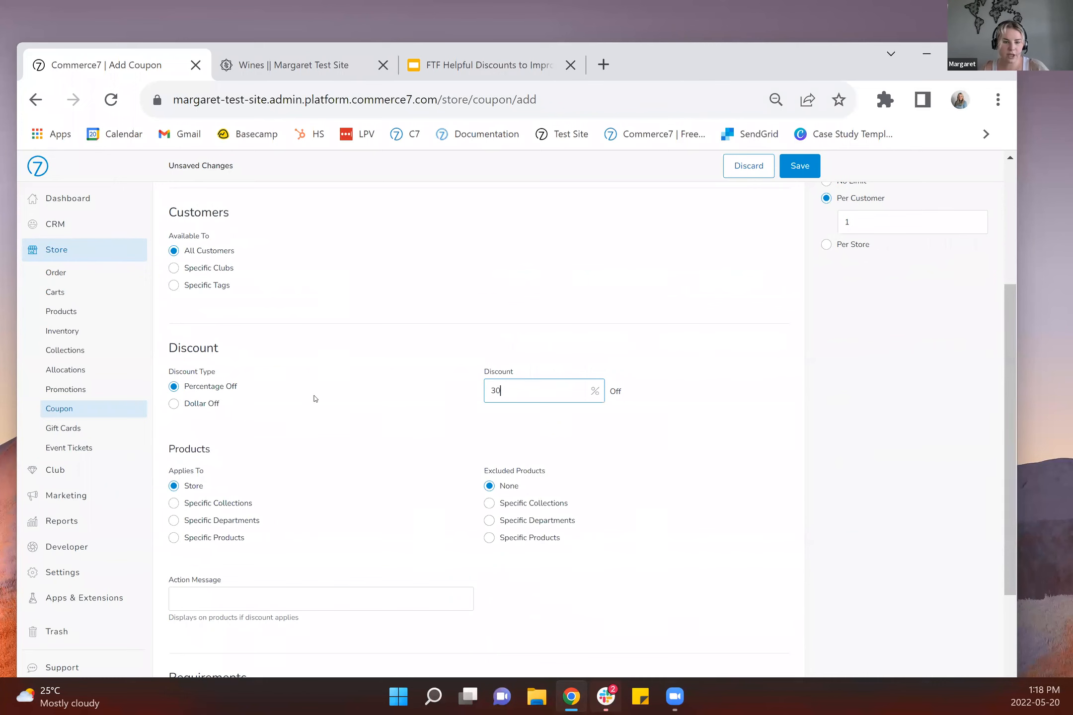
- Keep the coupon applied to the whole store with excluded products set to None, and save the coupon
scroll(314, 399, "down", 2)
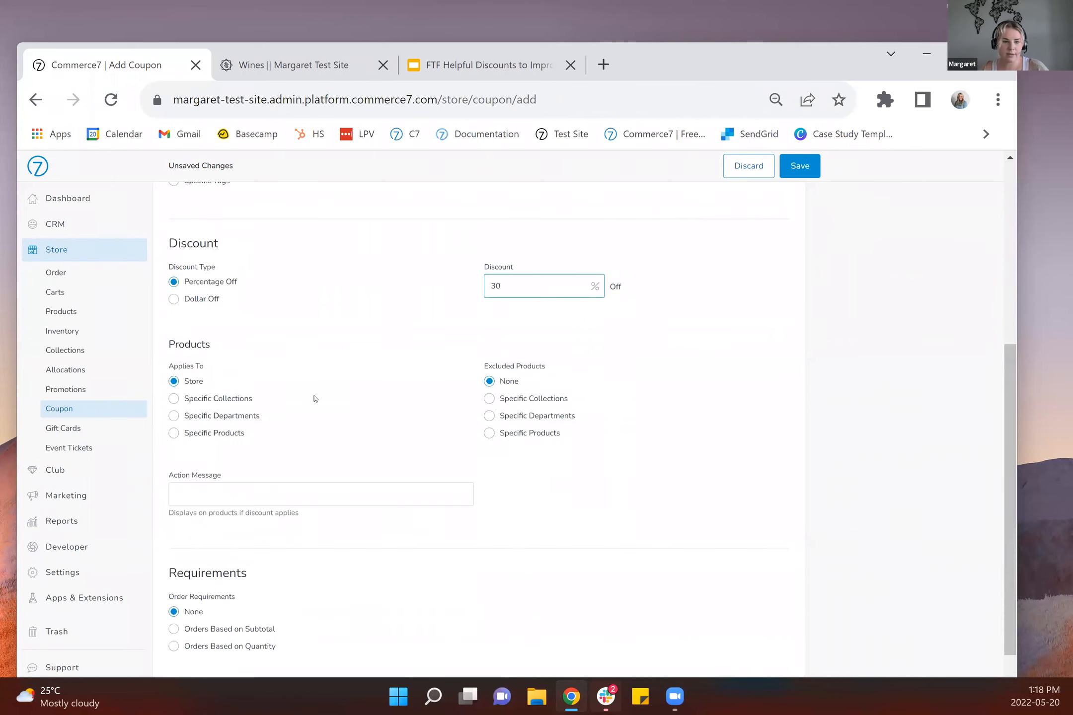
scroll(496, 395, "down", 1)
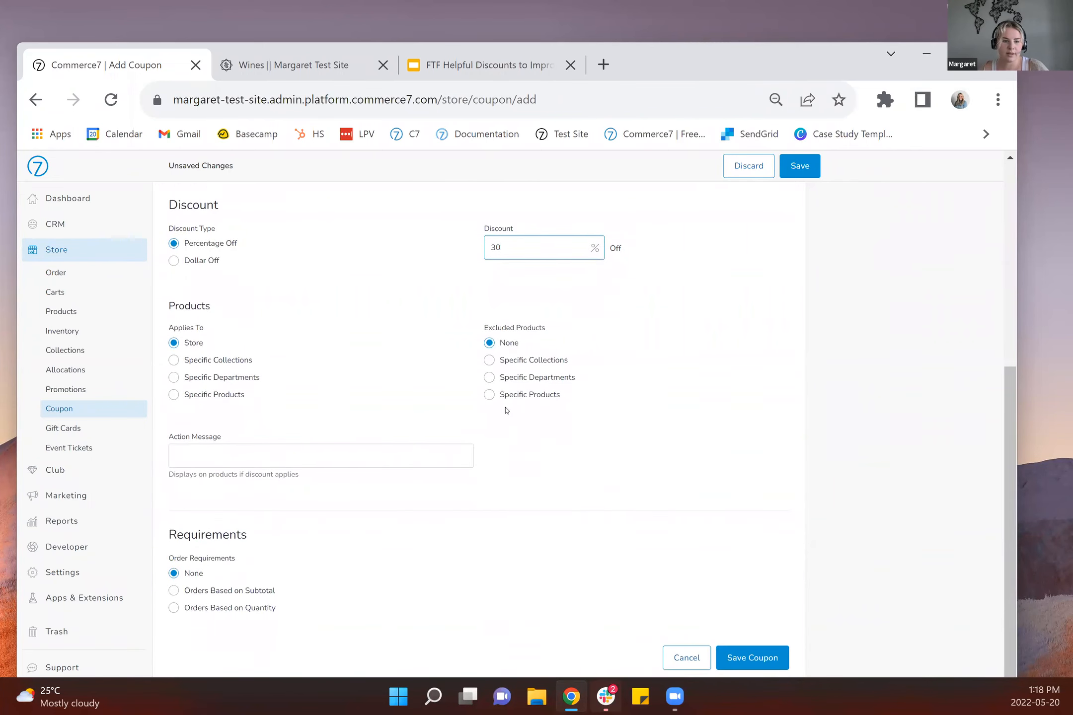
left_click(521, 398)
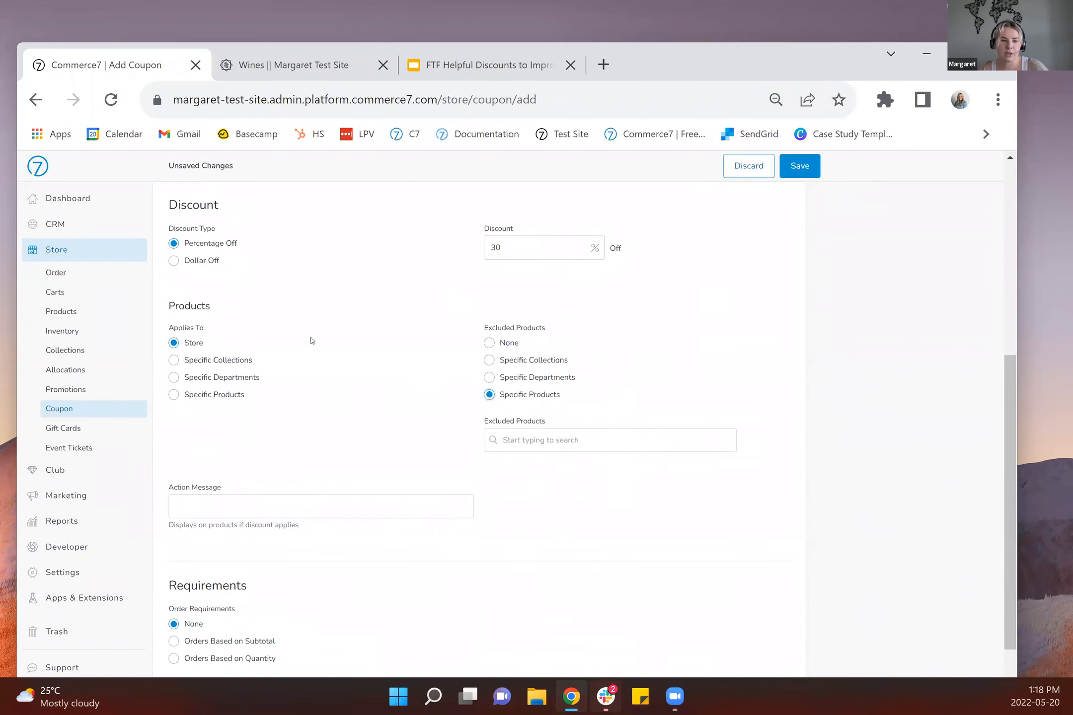
left_click(505, 344)
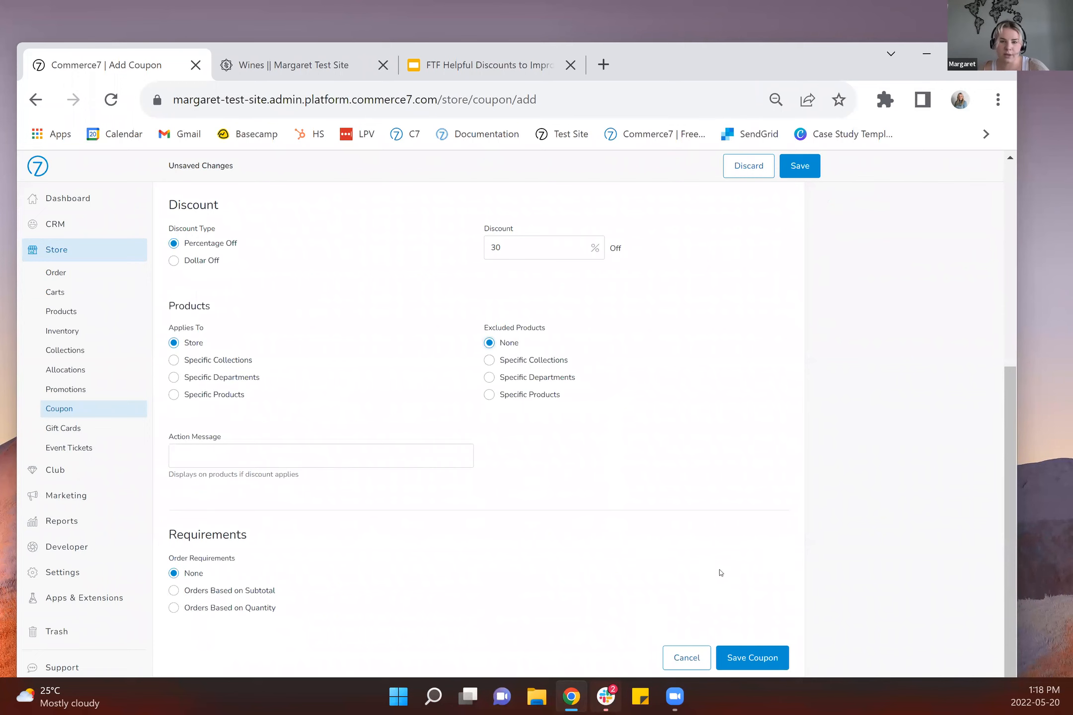
left_click(749, 665)
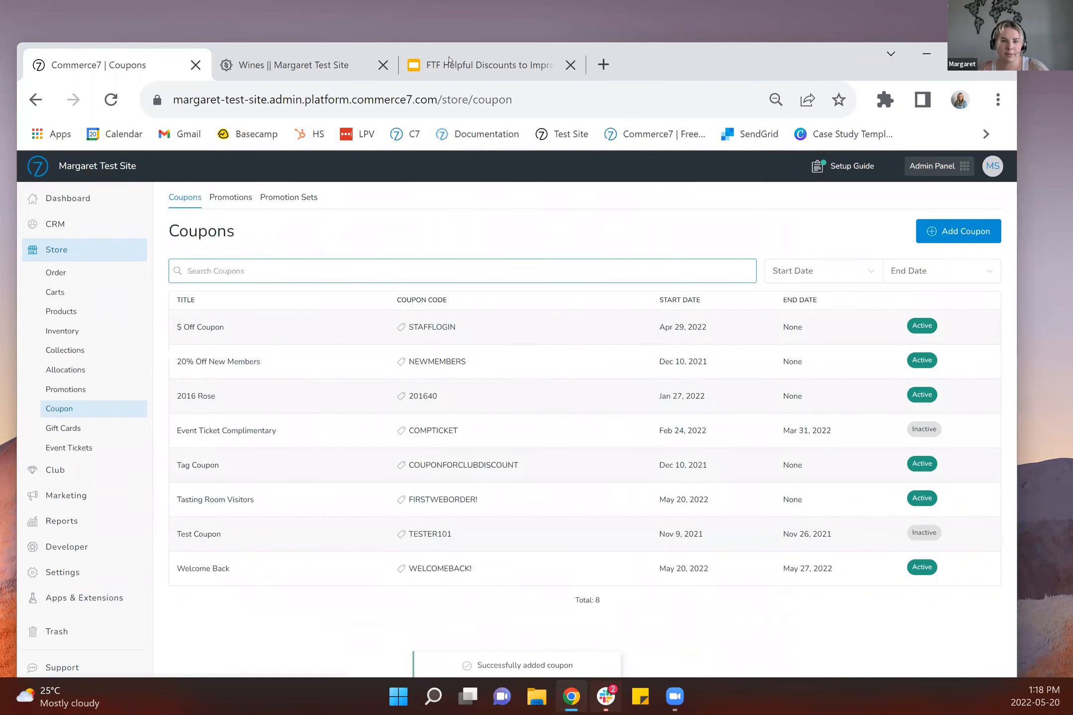
- Switch to the Google Slides deck and present from the tasting room coupon slide through the Upsell & Discount Merchandise slide, then exit the slideshow
left_click(467, 73)
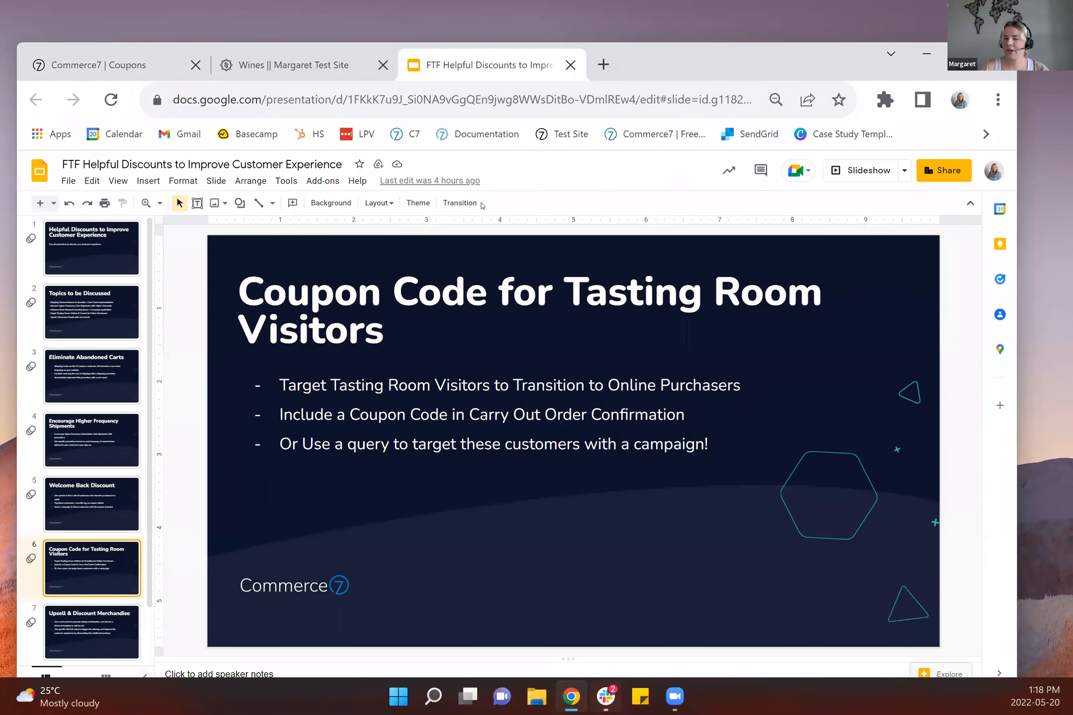
left_click(870, 171)
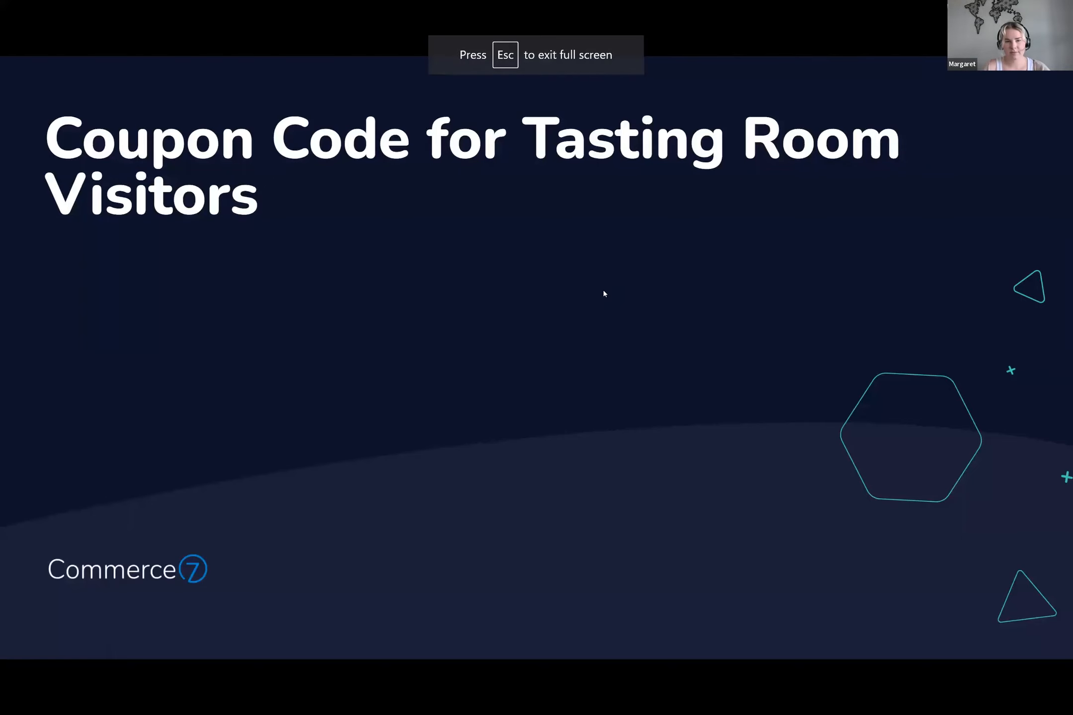
left_click(603, 291)
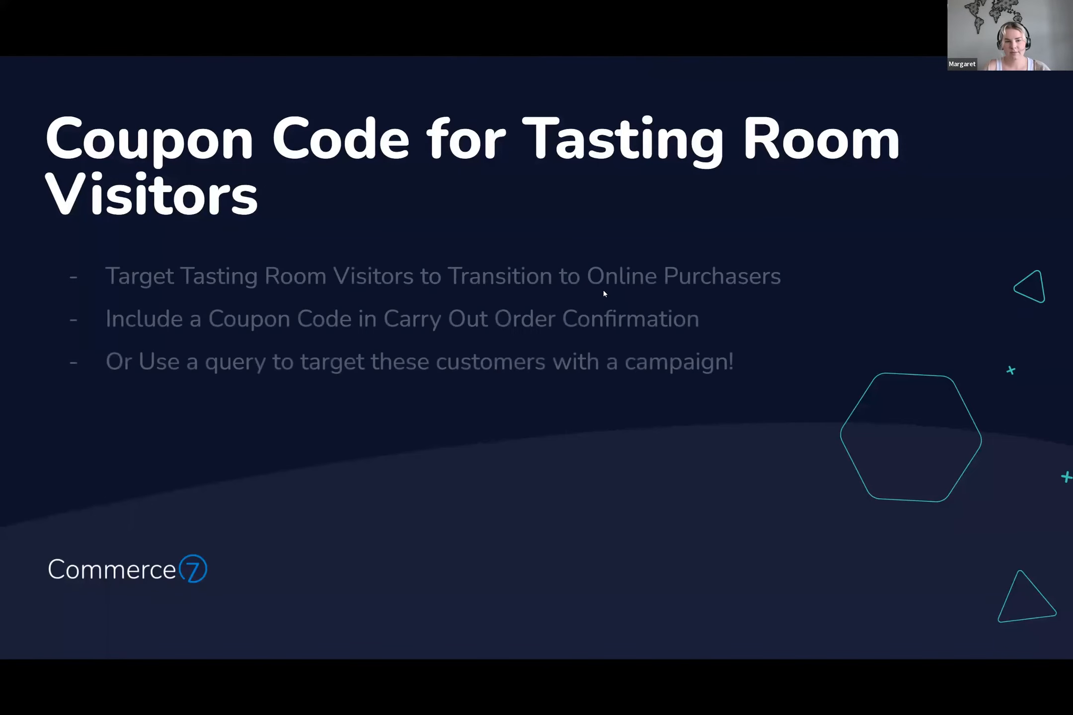
left_click(603, 291)
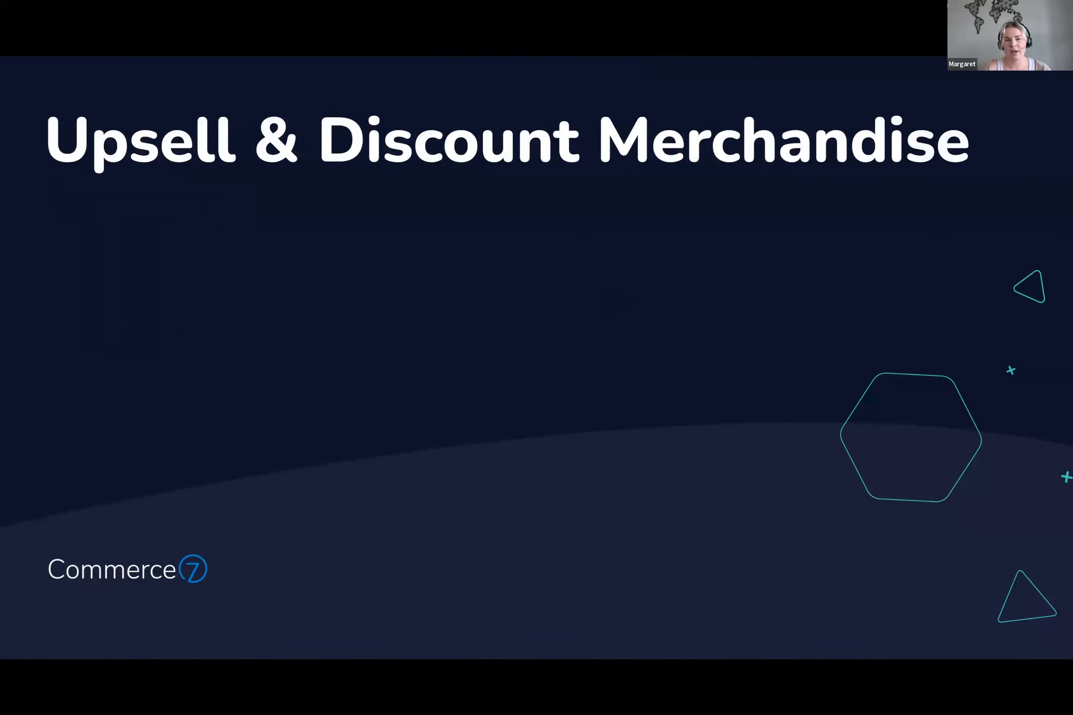
key("Right")
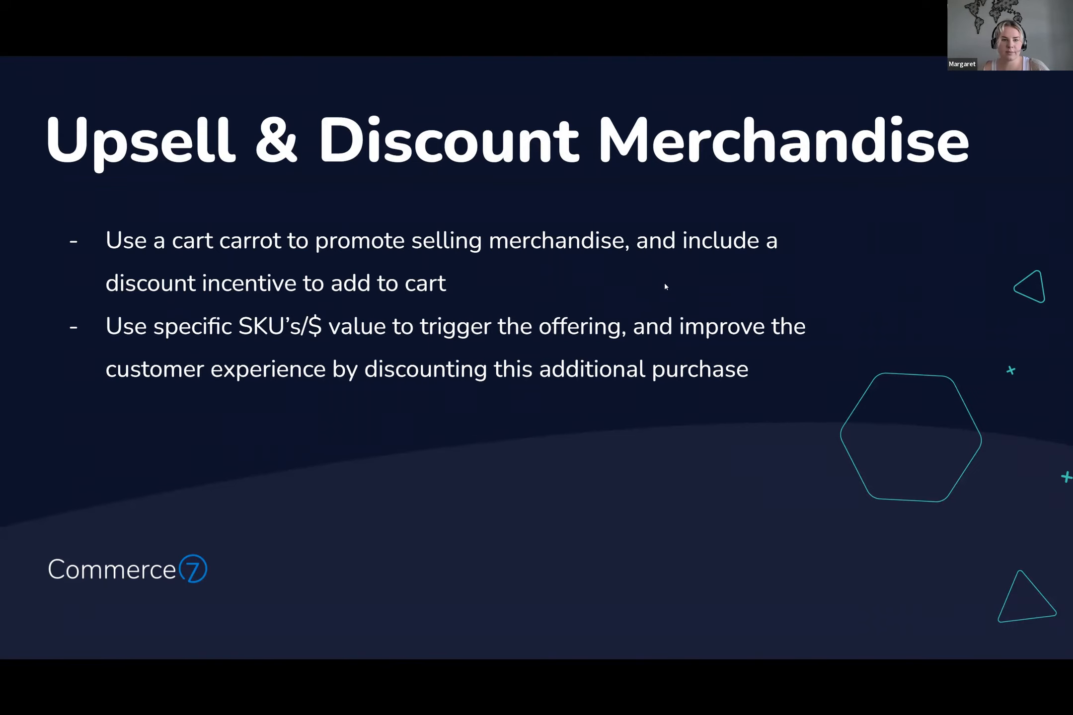
key("Escape")
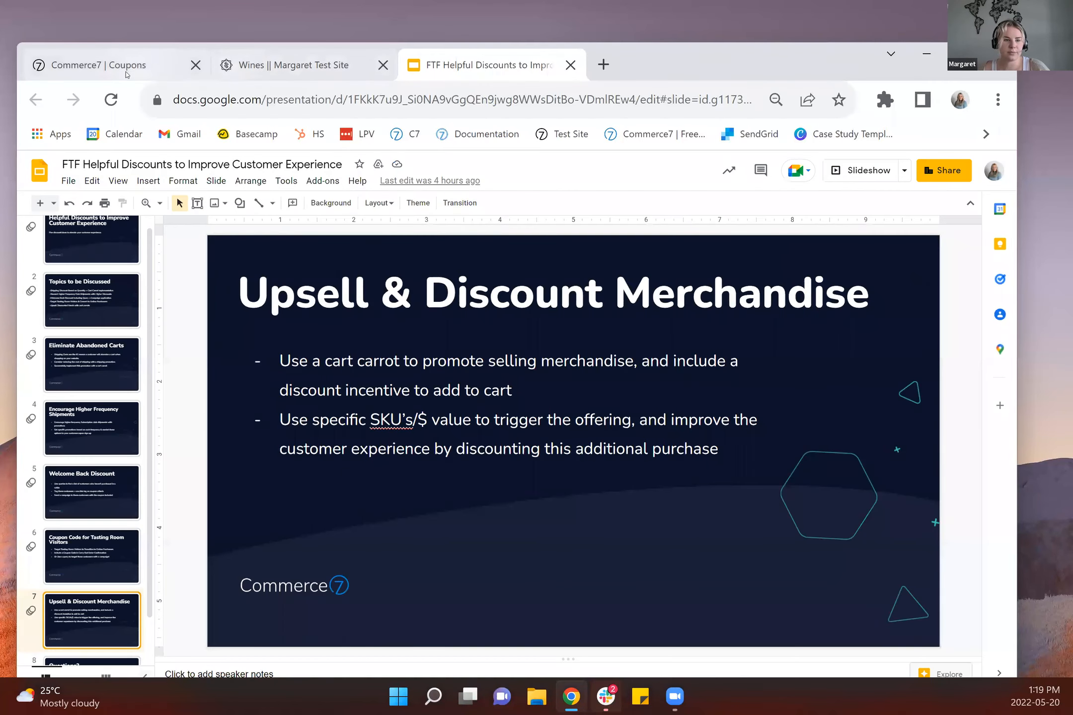
- Switch back to Commerce7 and open the Bottle Opener product from the store's product list to view it
left_click(126, 74)
left_click(80, 313)
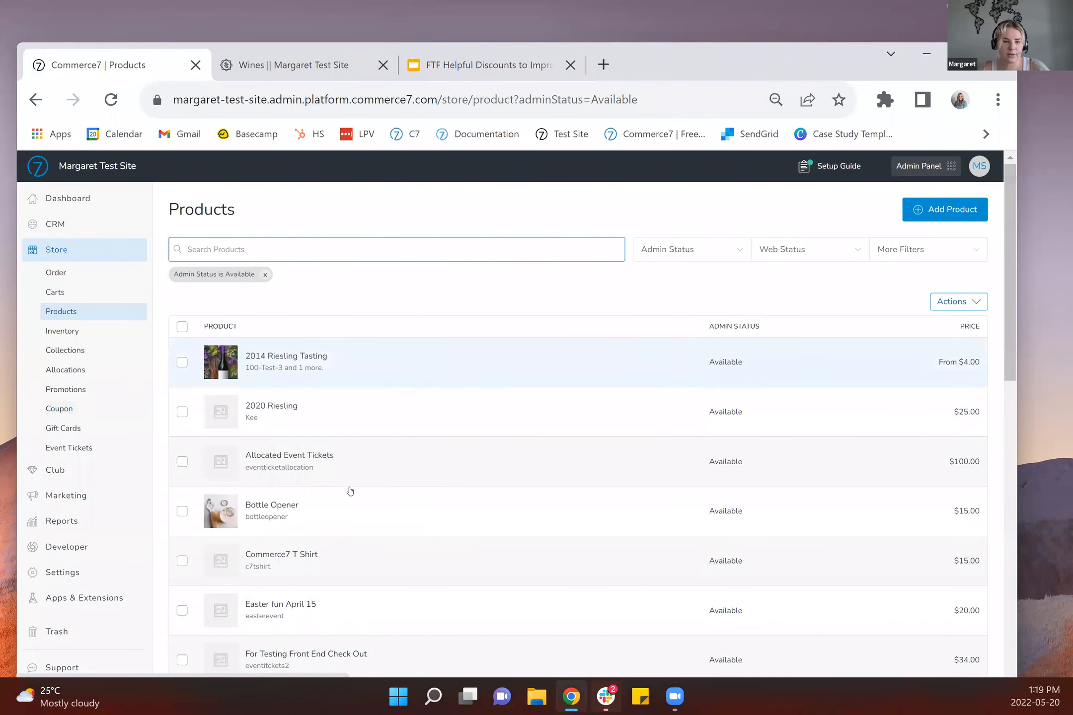
left_click(336, 518)
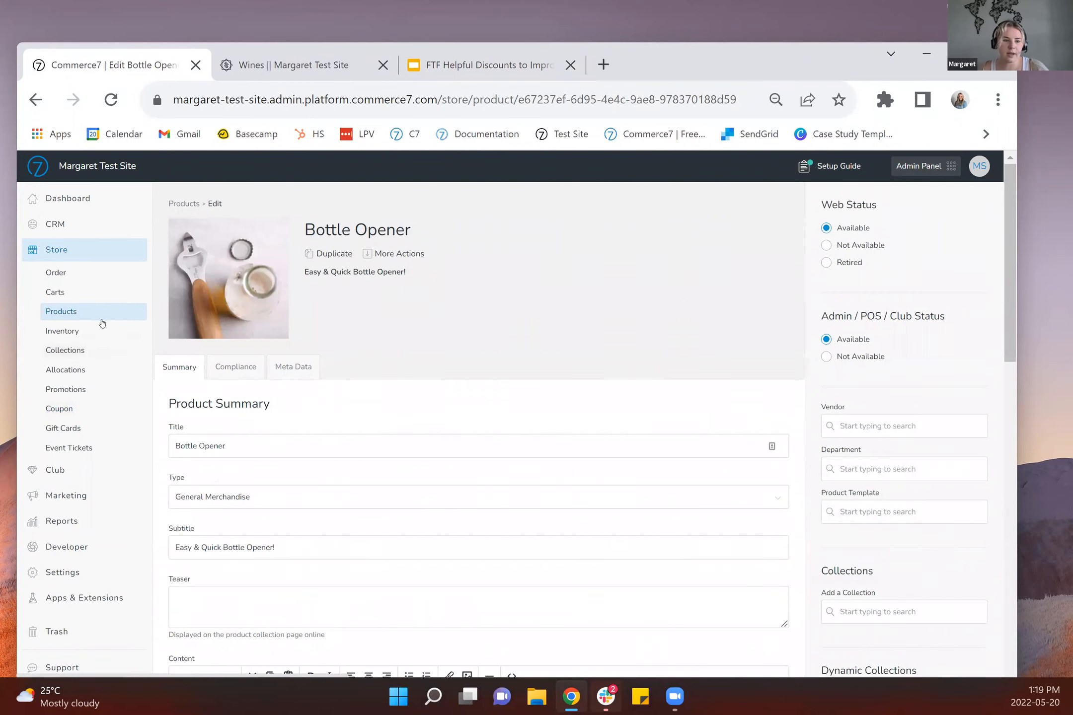
- Start a new store promotion titled "Bottle Opener Promo"
left_click(85, 408)
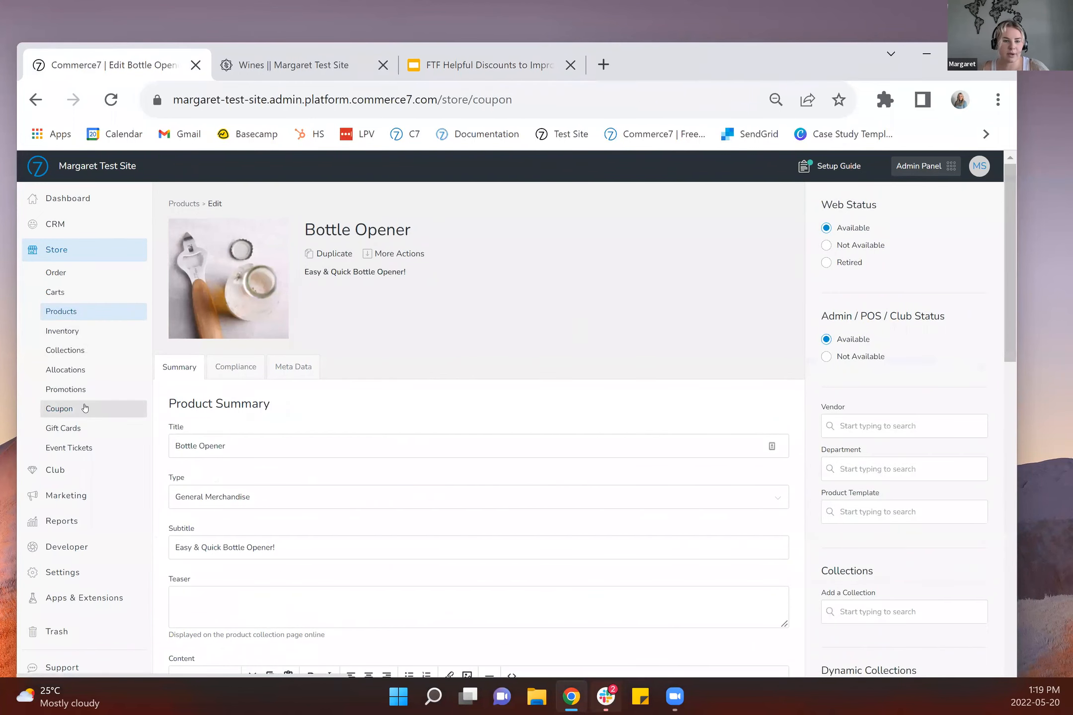
left_click(226, 198)
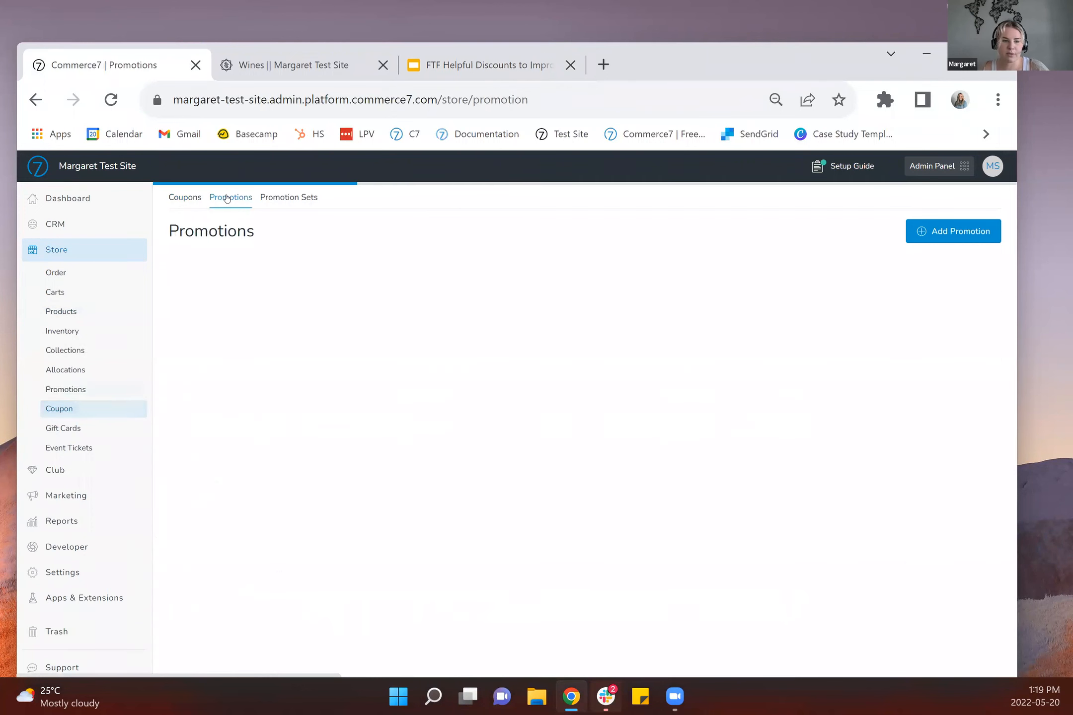
left_click(952, 233)
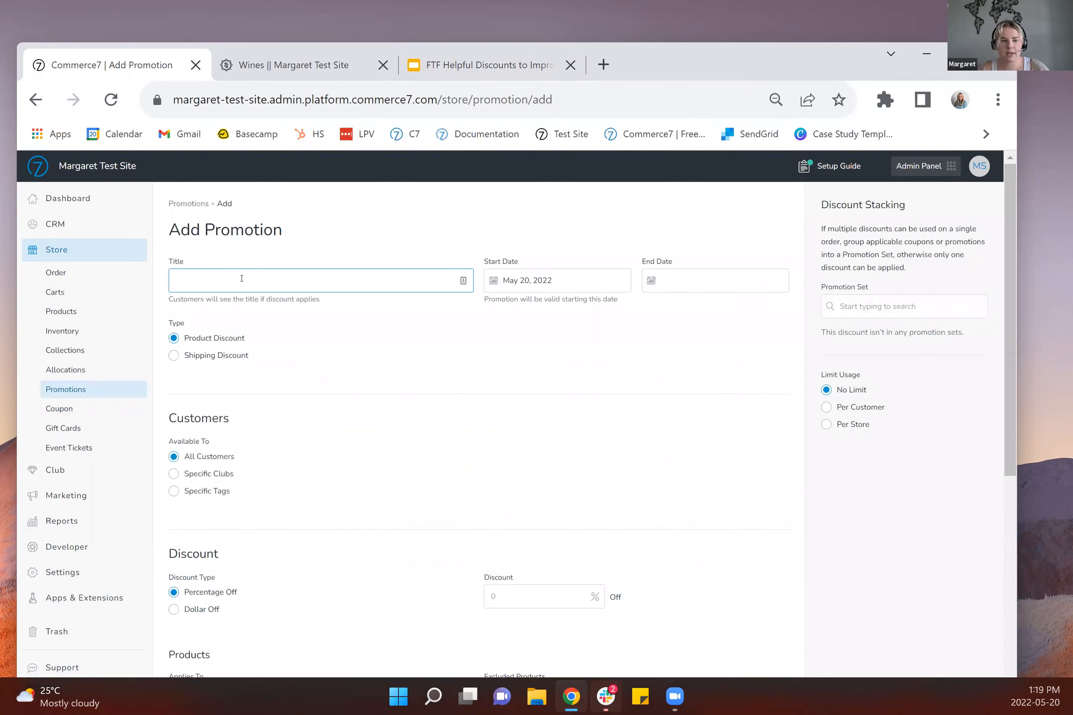
type("Bottle")
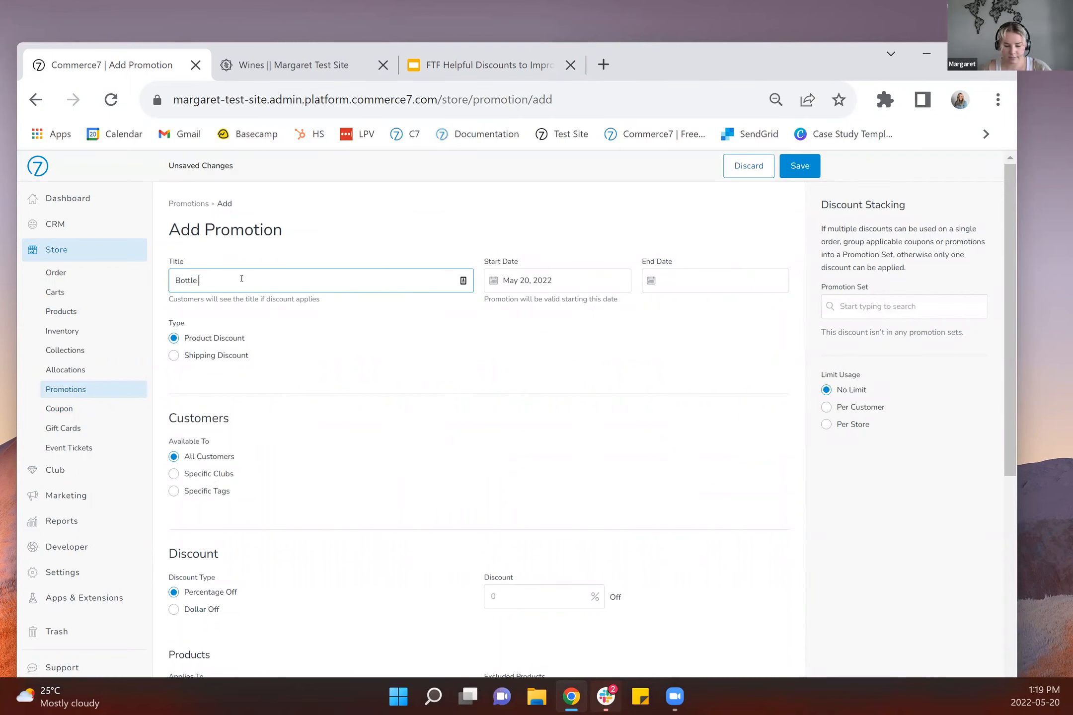
type(" Opener Promo")
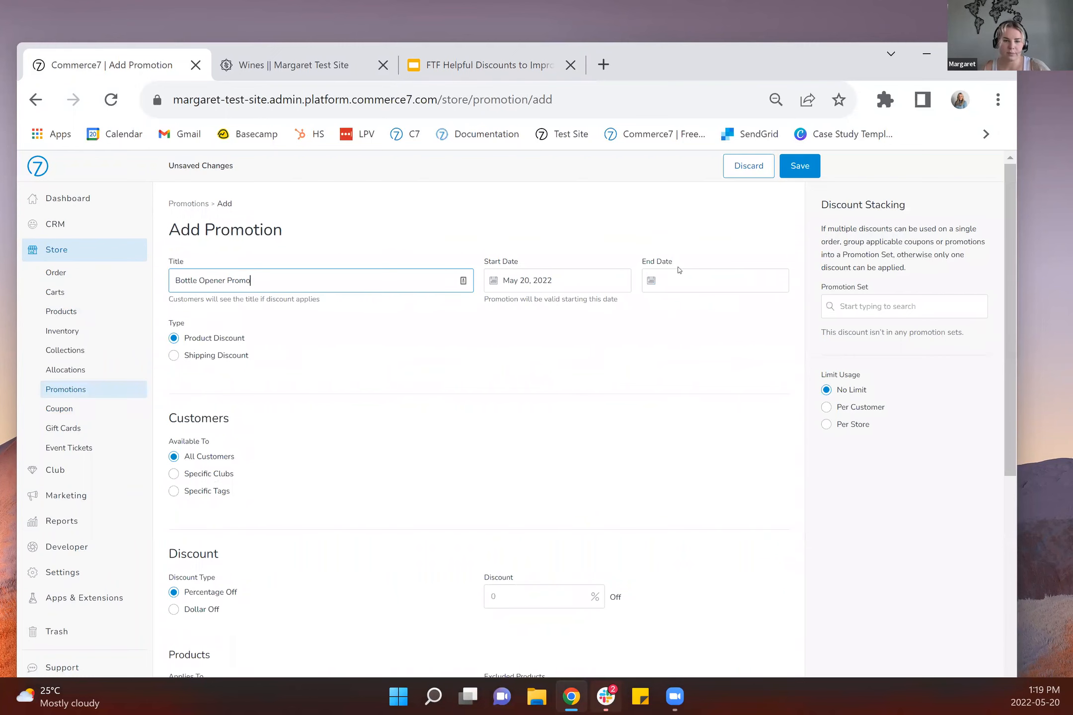
- Set the promotion's discount to 25 percent off
scroll(344, 443, "down", 2)
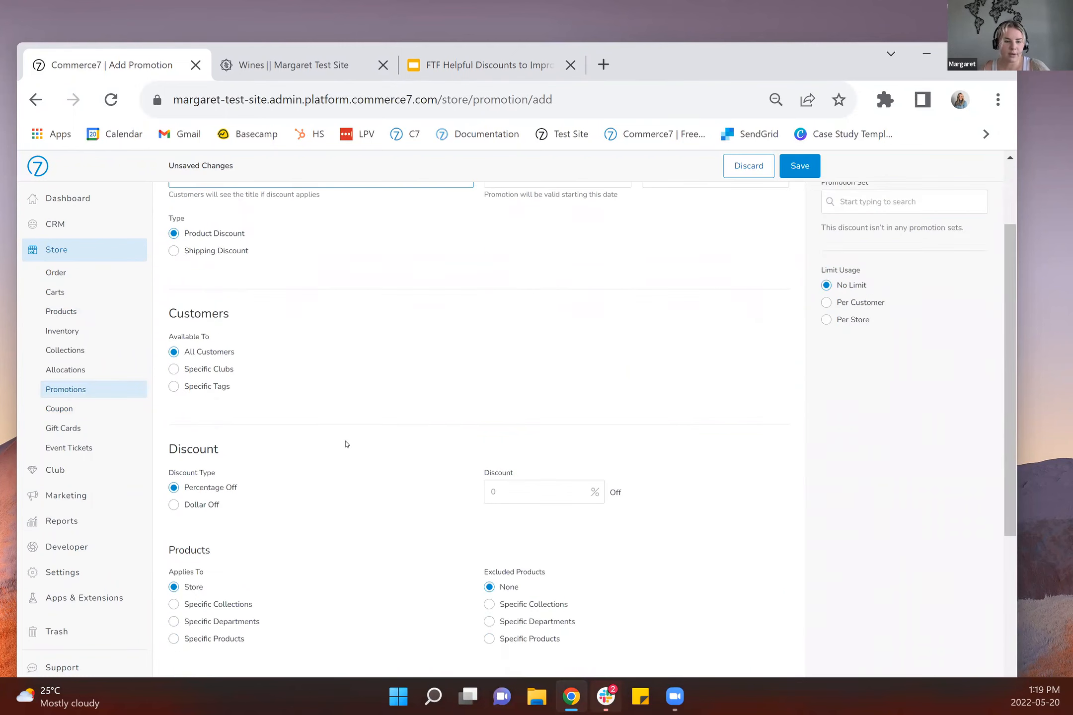
left_click(508, 487)
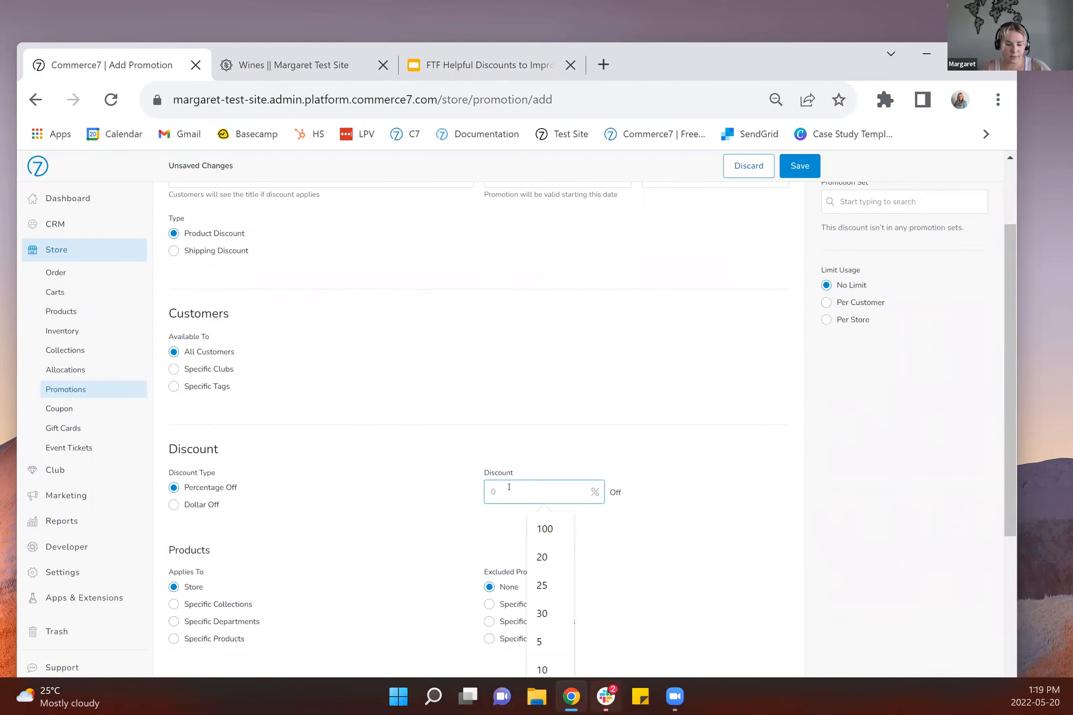
type("25")
scroll(355, 455, "down", 2)
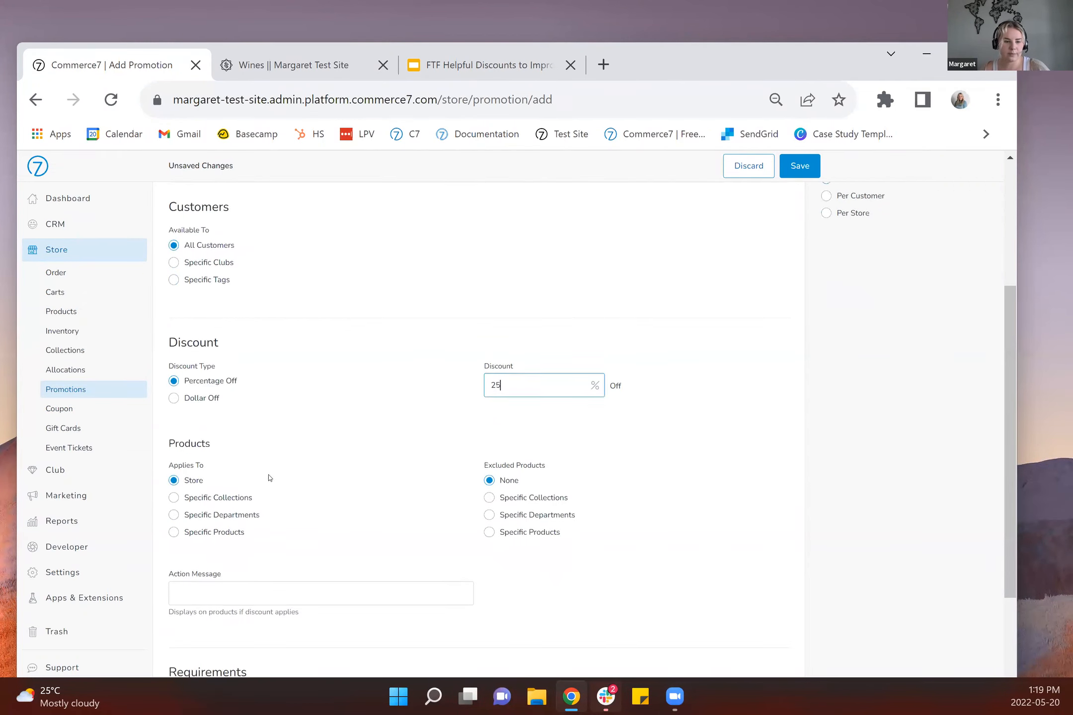
- Apply the promotion to specific products only and add the Bottle Opener product
scroll(268, 478, "down", 2)
left_click(202, 431)
left_click(203, 475)
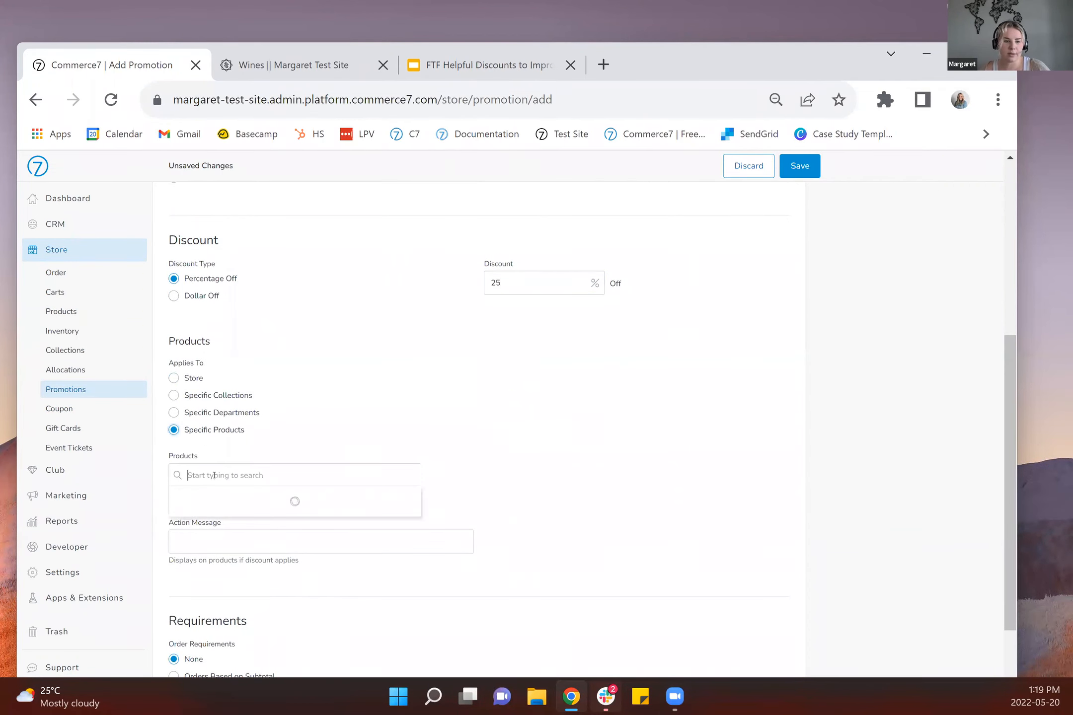
type("bo")
type("ttle")
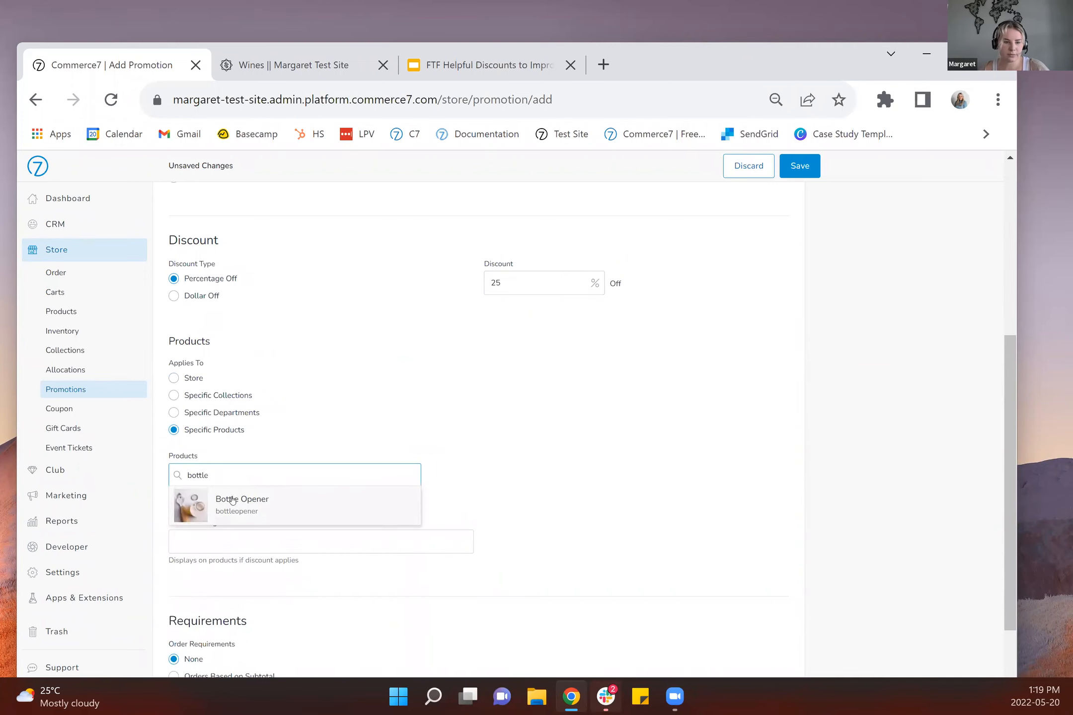
left_click(232, 500)
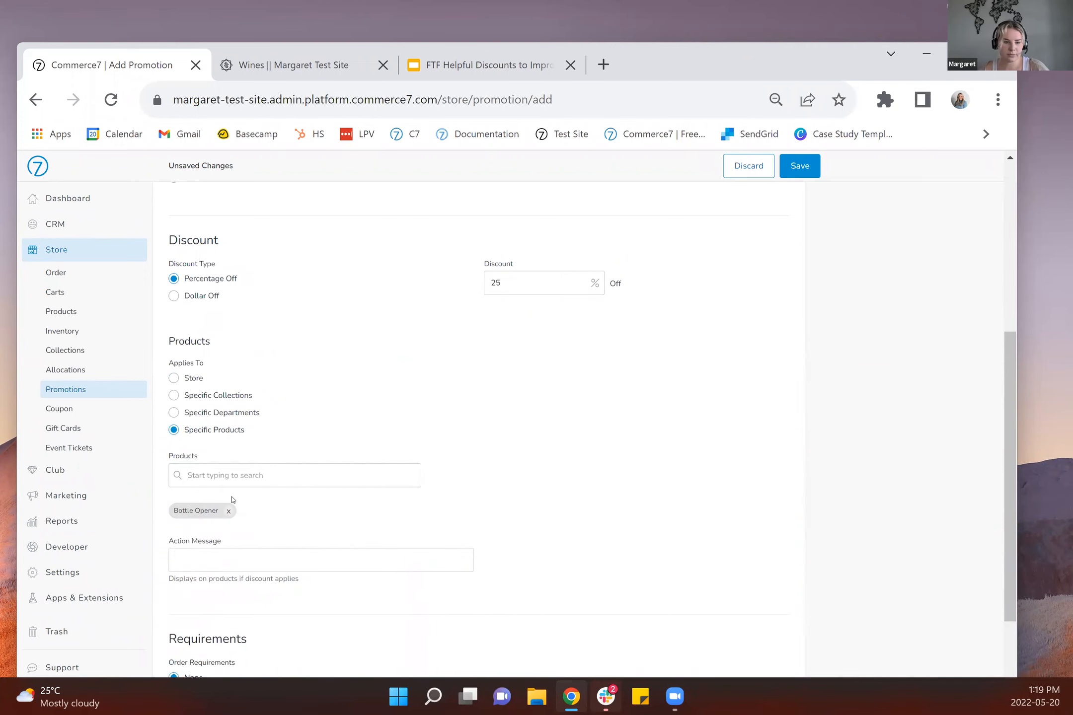
- Set the promotion's action message to "25% Off When Purchasing Sample Cab" and save the promotion
left_click(267, 565)
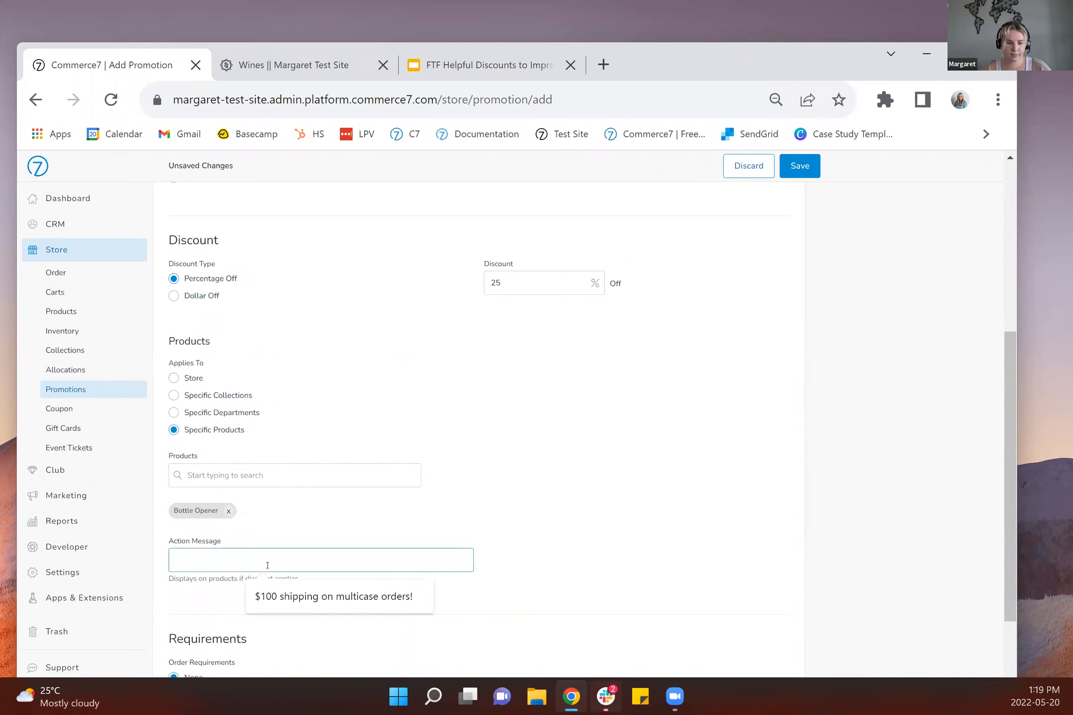
type("$")
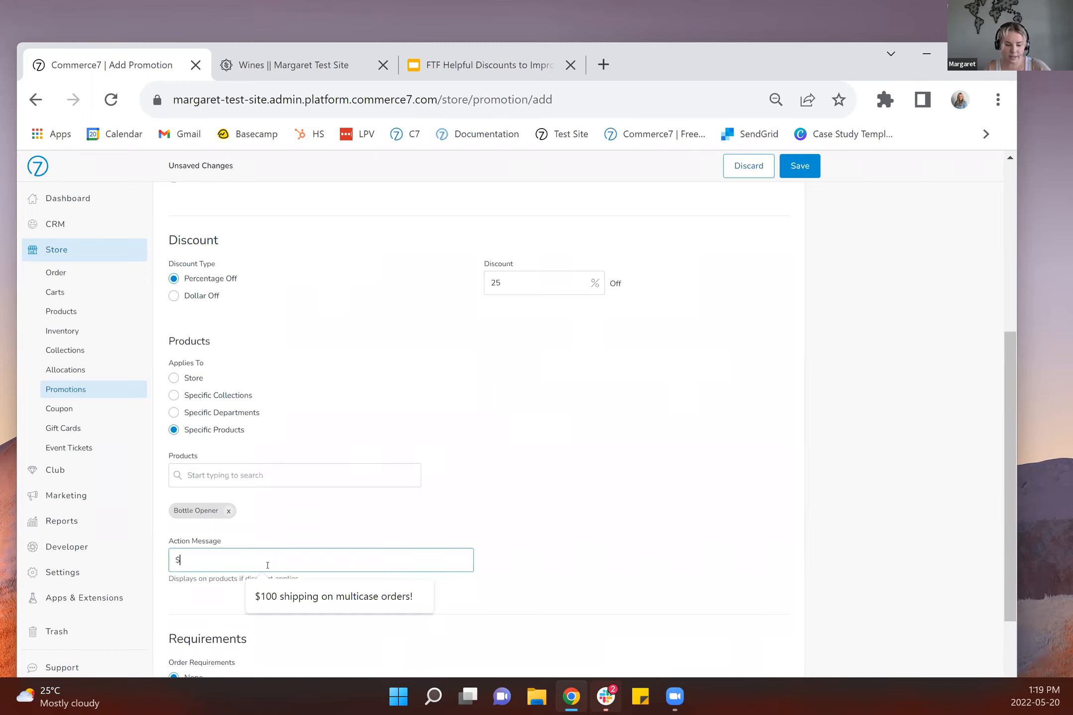
key("BackSpace")
type("25% O")
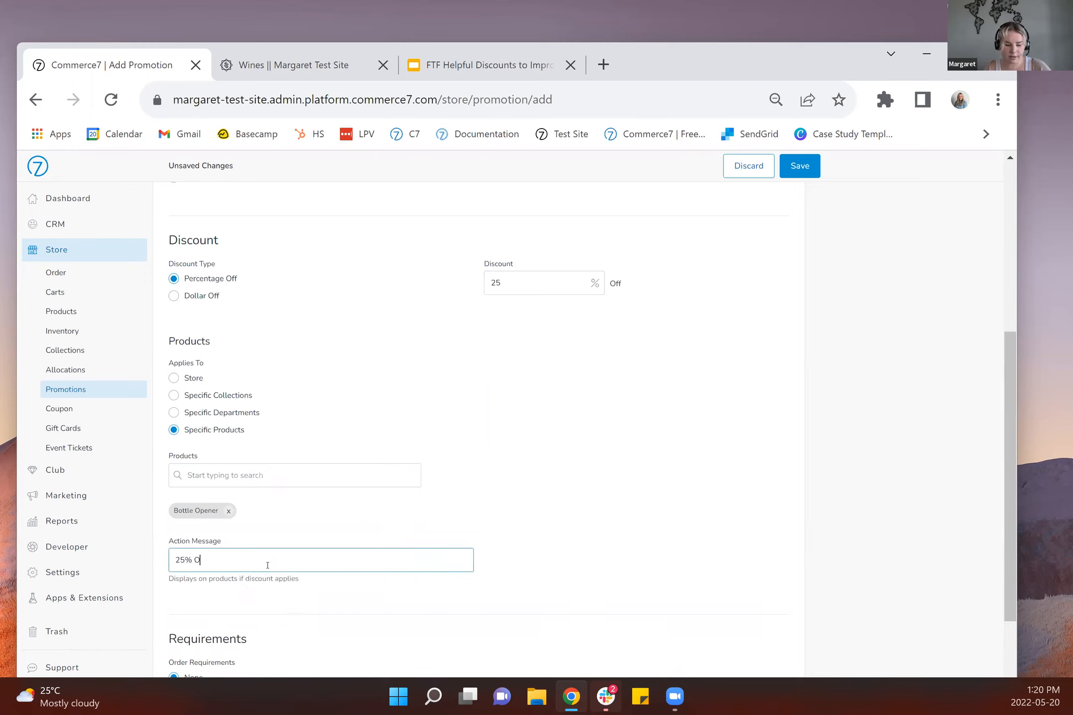
type("ff When Purchasing")
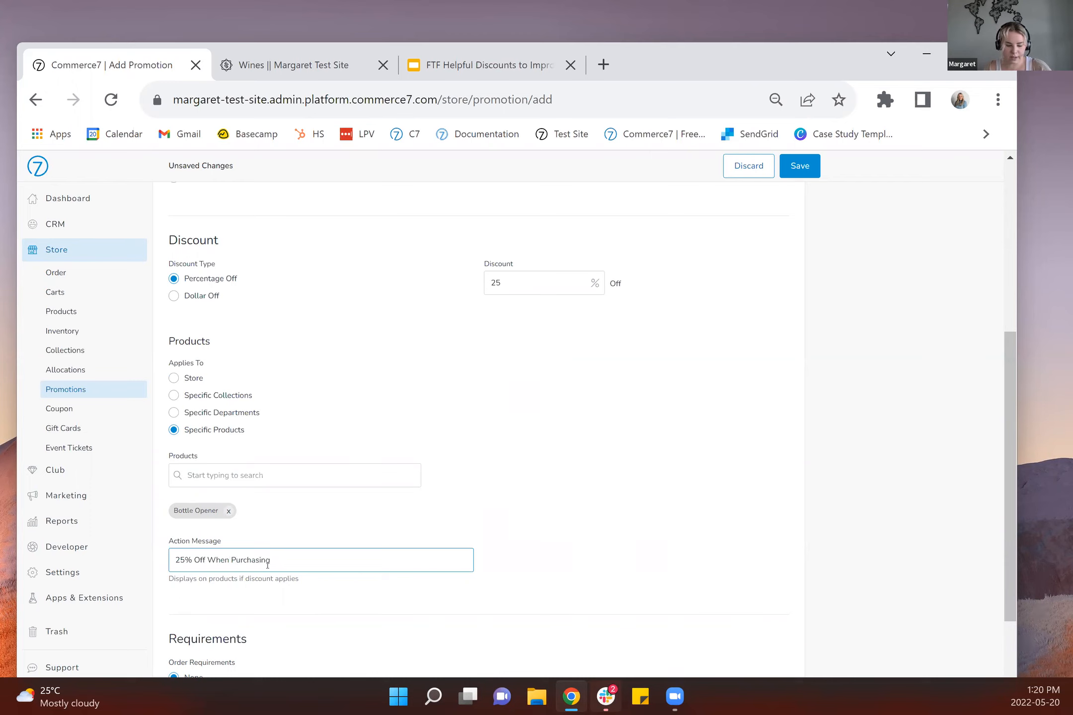
type(" Sample Cab")
scroll(532, 489, "down", 2)
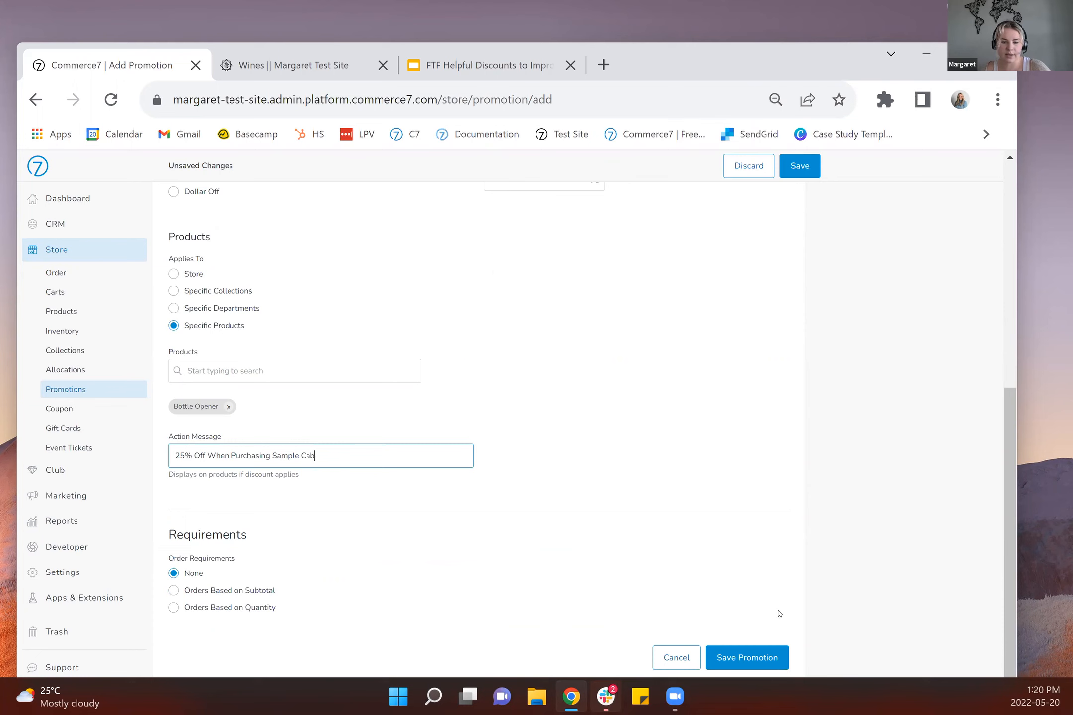
left_click(757, 658)
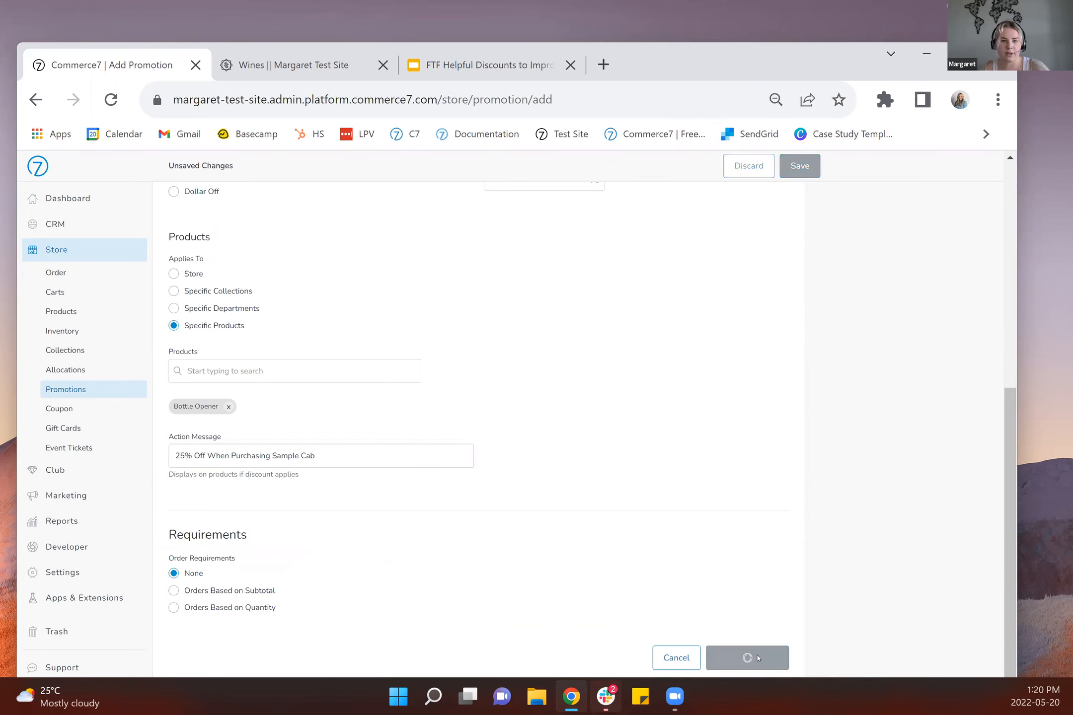
- Delete the "$10 Shipping for orders over $65" cart carrot from the marketing cart carrots
left_click(77, 495)
left_click(77, 406)
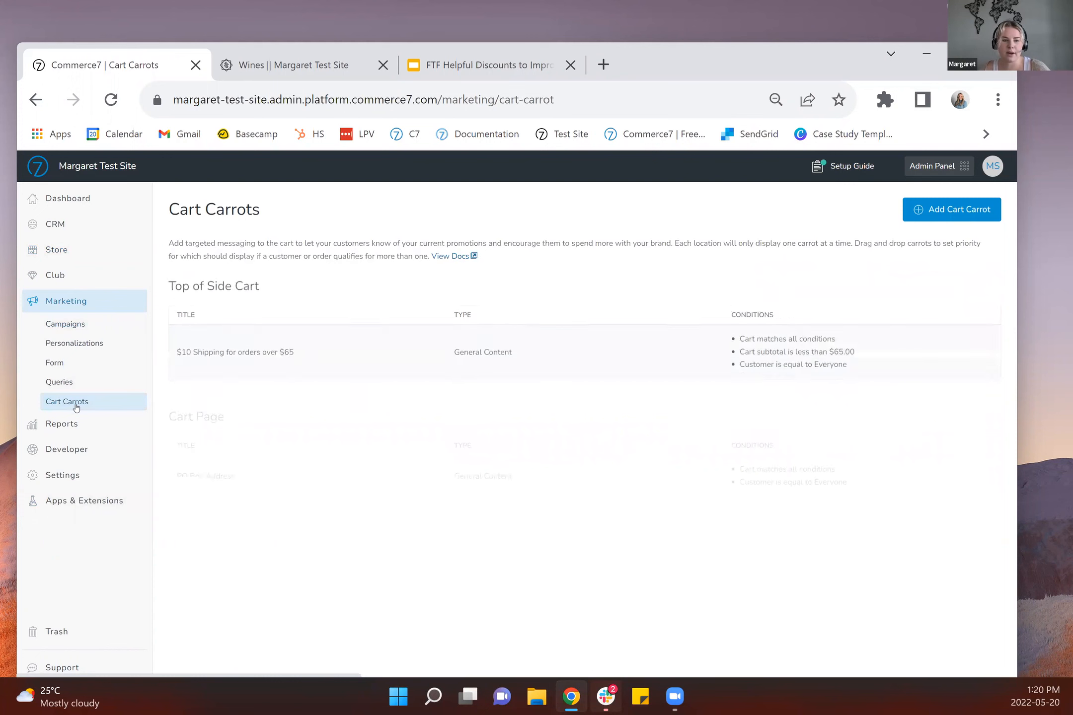
left_click(315, 355)
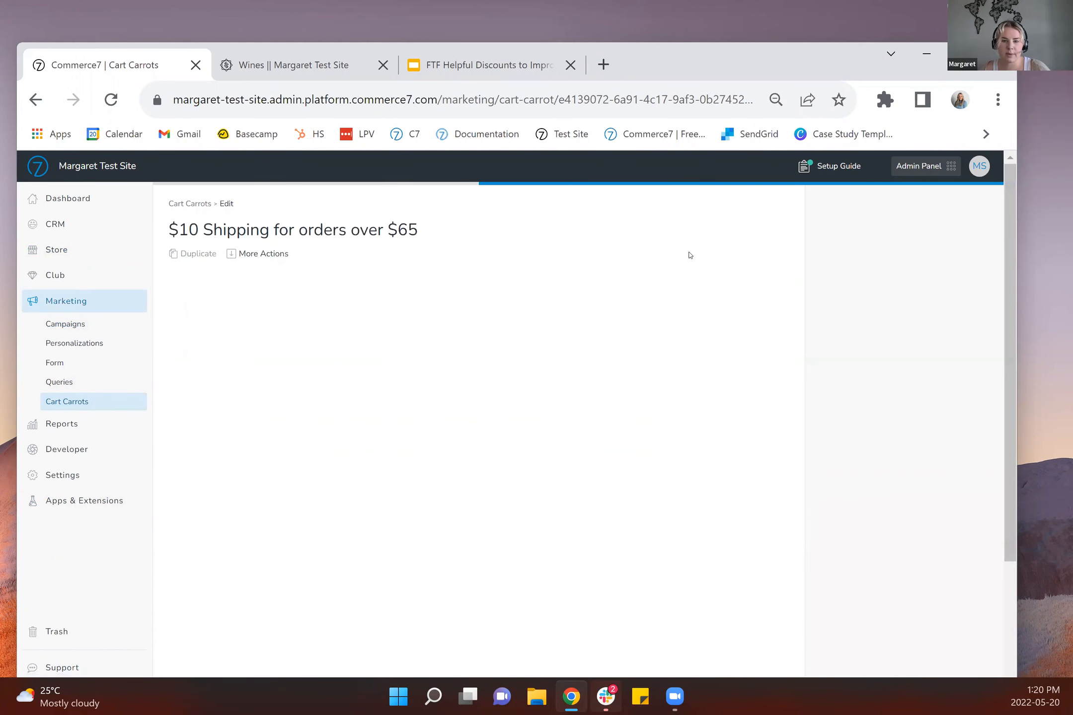
left_click(267, 253)
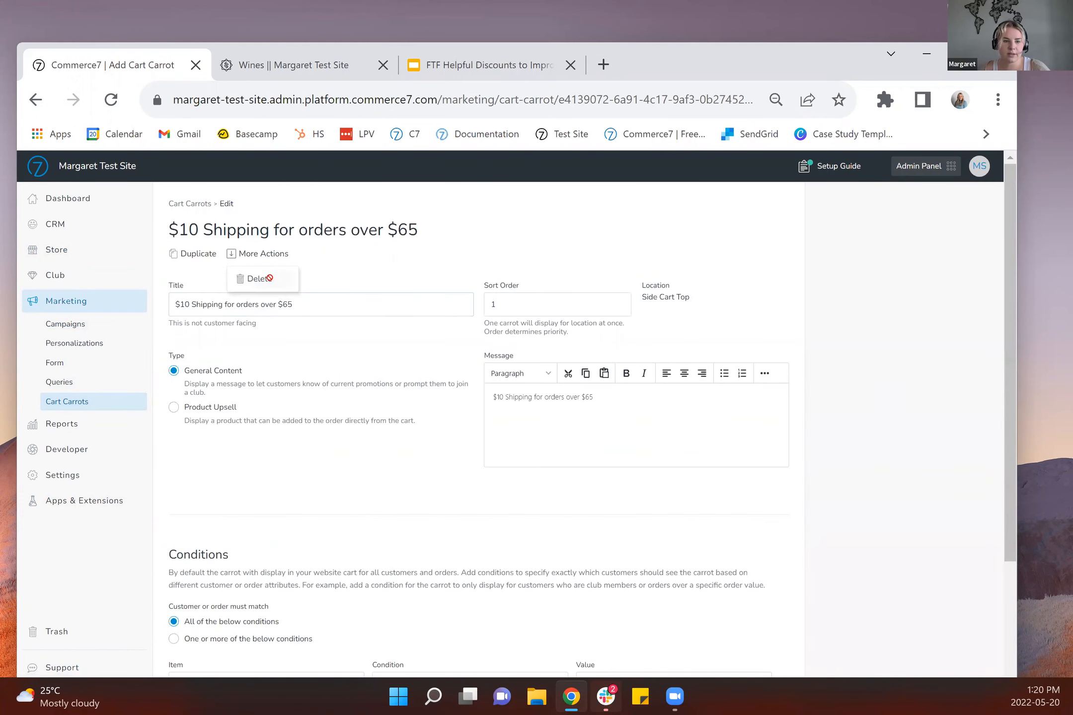
left_click(269, 279)
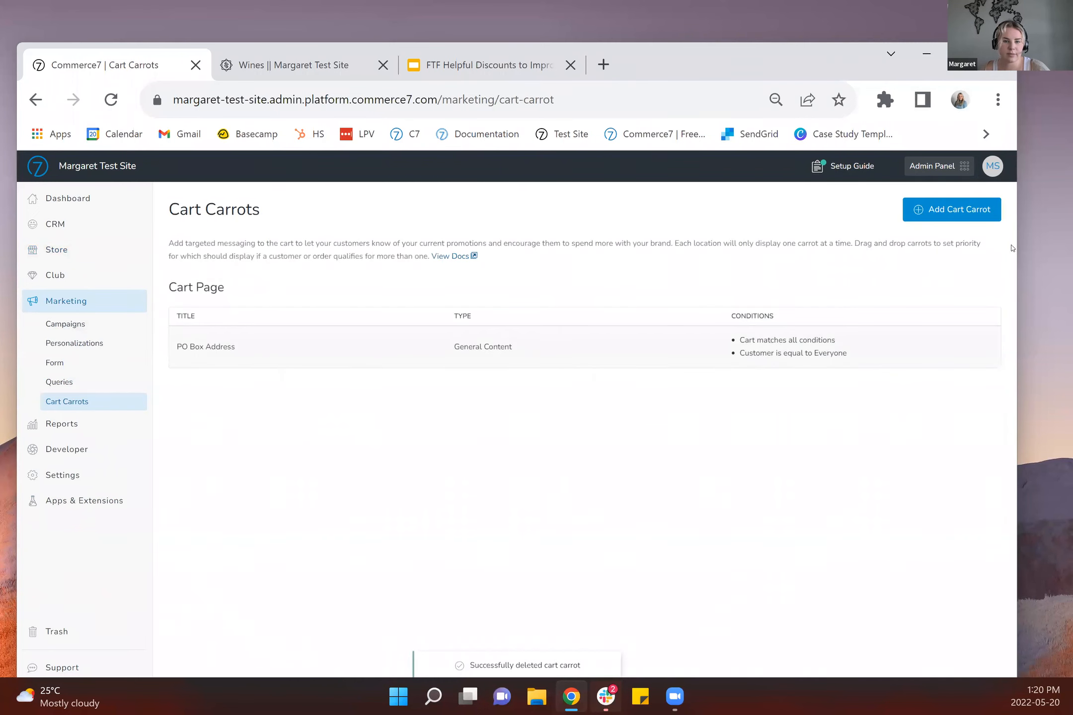
- Start a new cart carrot for the top of the side cart, titled "Bottle Opener"
left_click(955, 211)
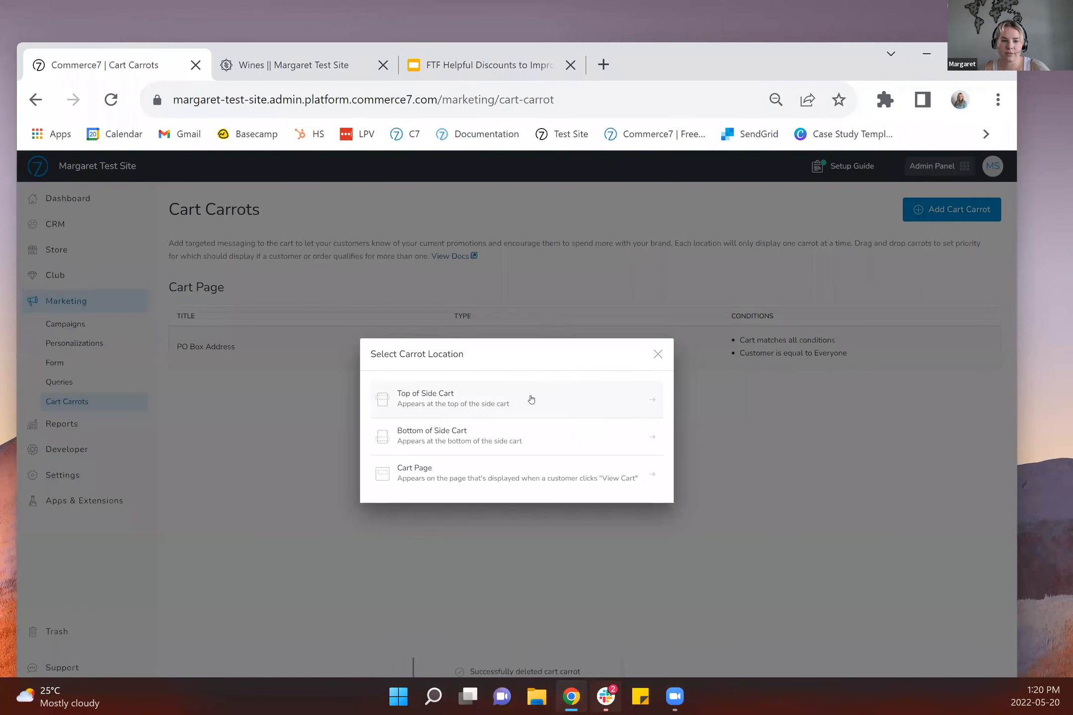
left_click(531, 399)
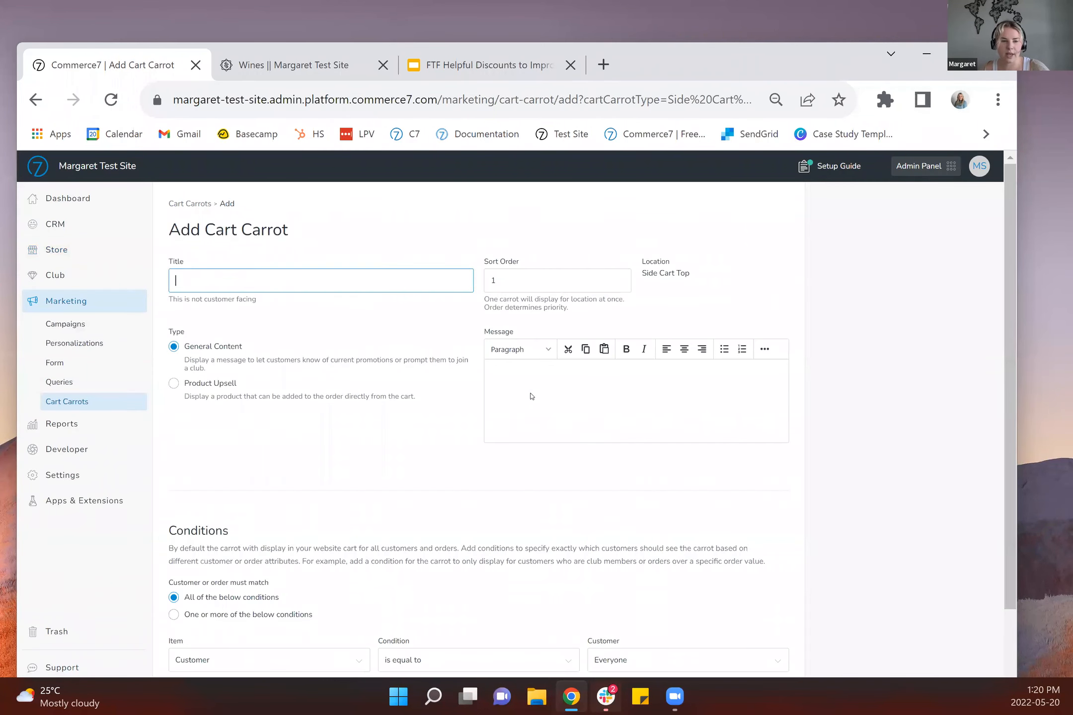
type("Bo")
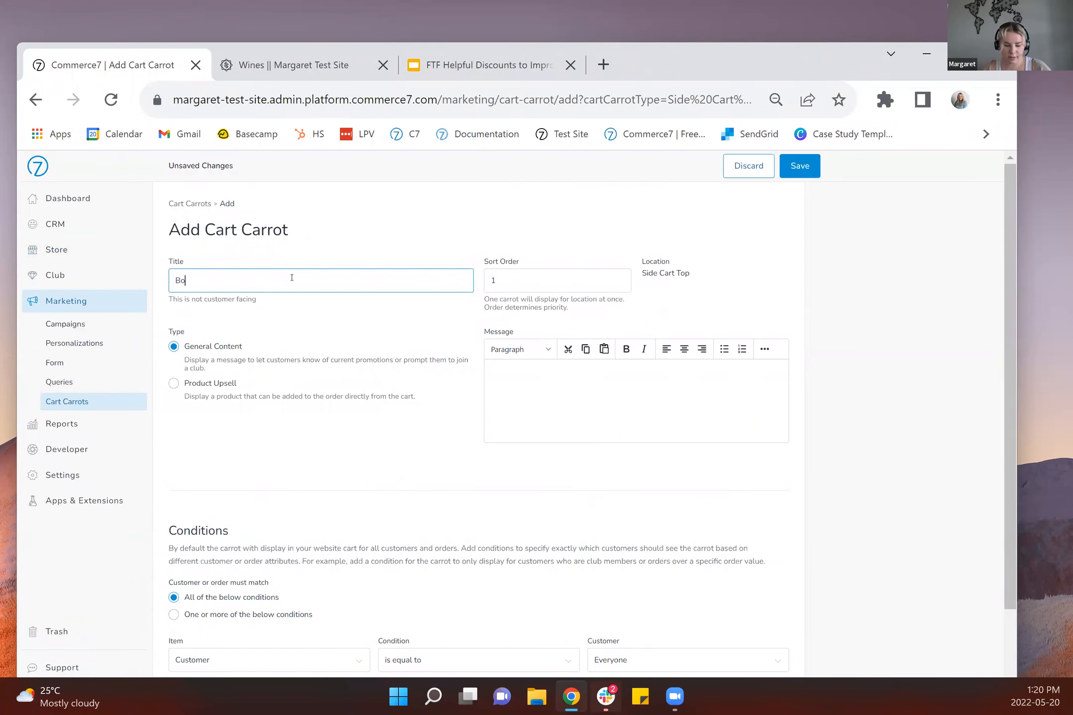
type("ttle Opener")
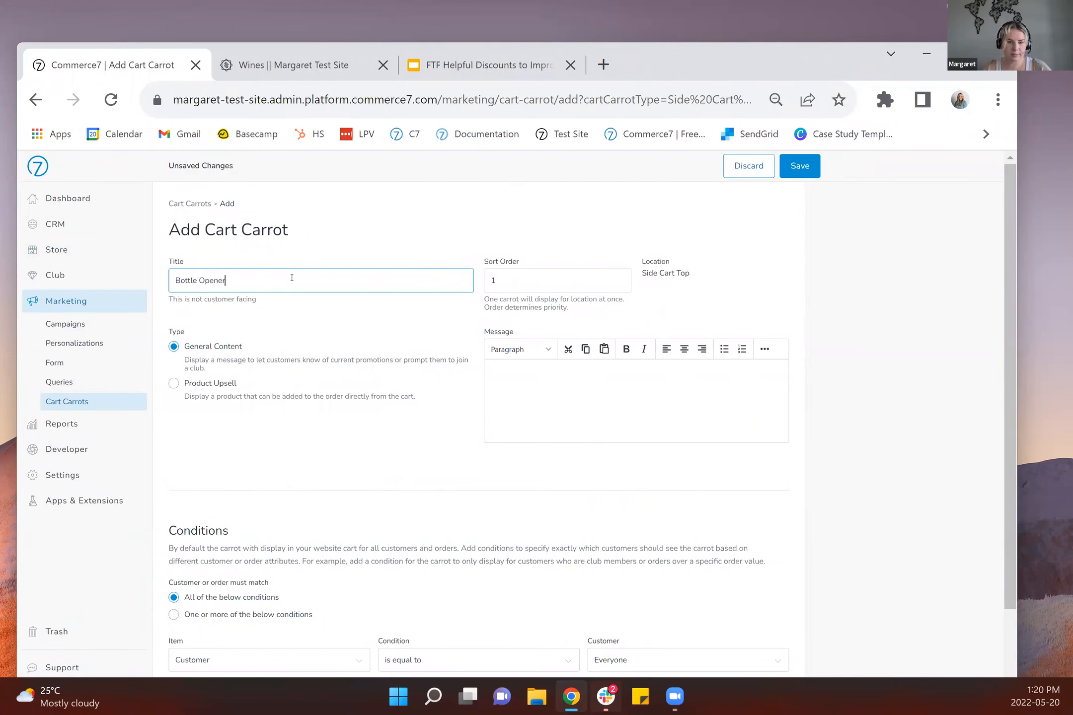
- Write the carrot's message as "Add bottle opener to recieve 25% discount on merchandise."
left_click(558, 374)
type("Add bottle")
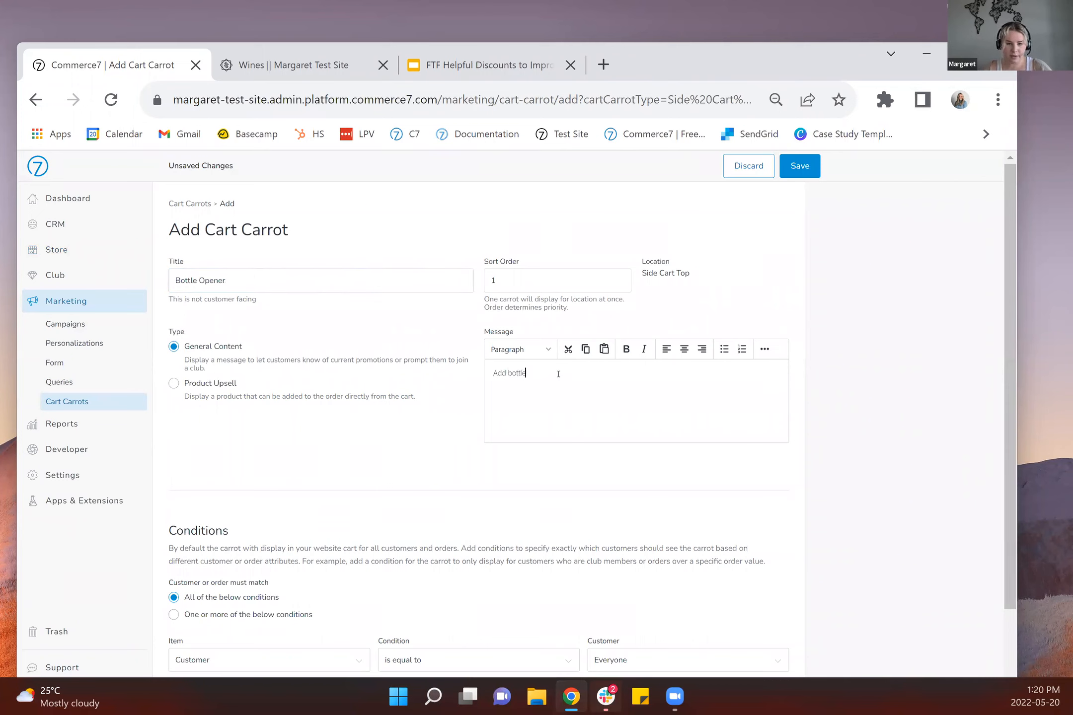
type(" opener")
key("BackSpace")
key("BackSpace")
type("r to recieve")
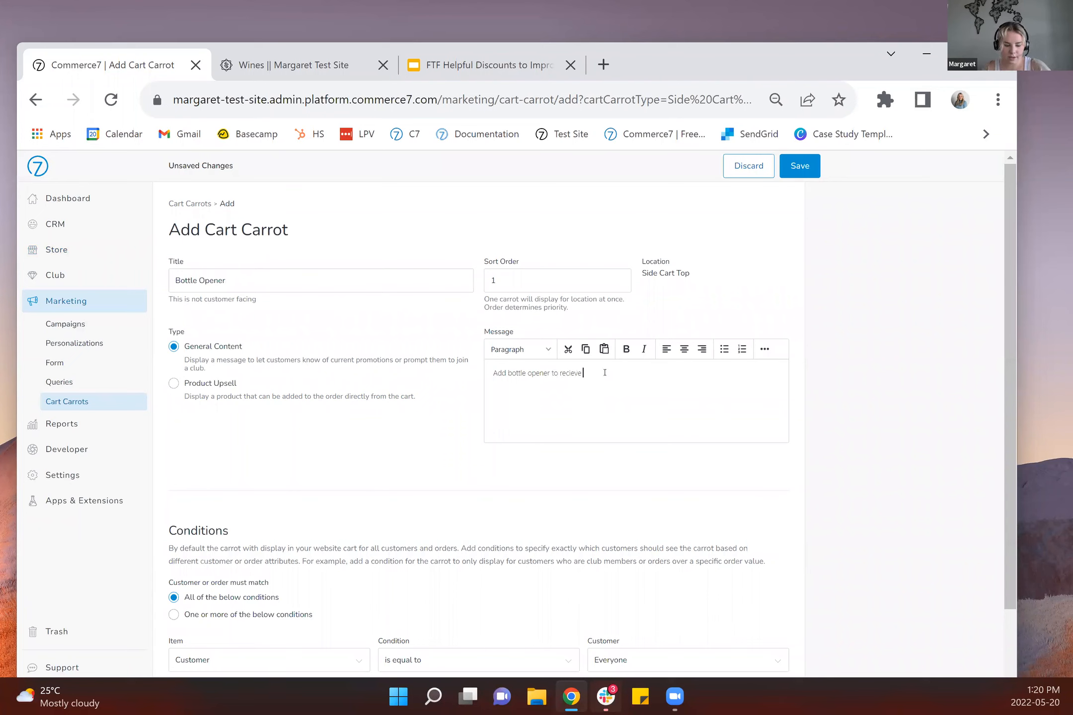
type(" 25% discount ")
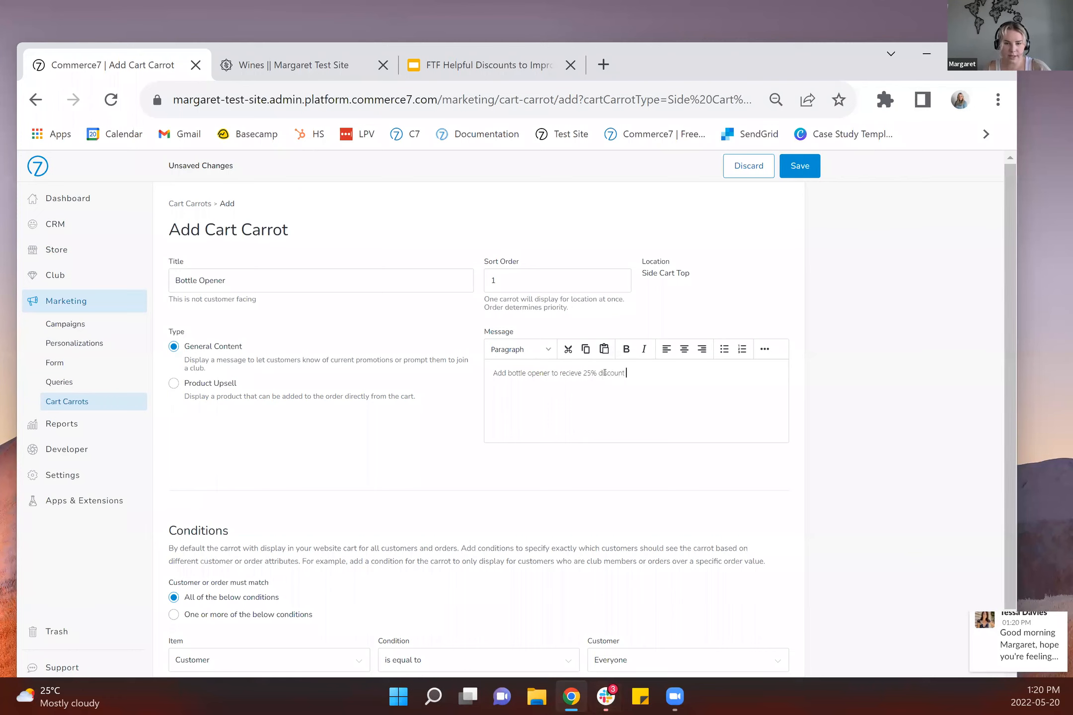
type("on merchandise.")
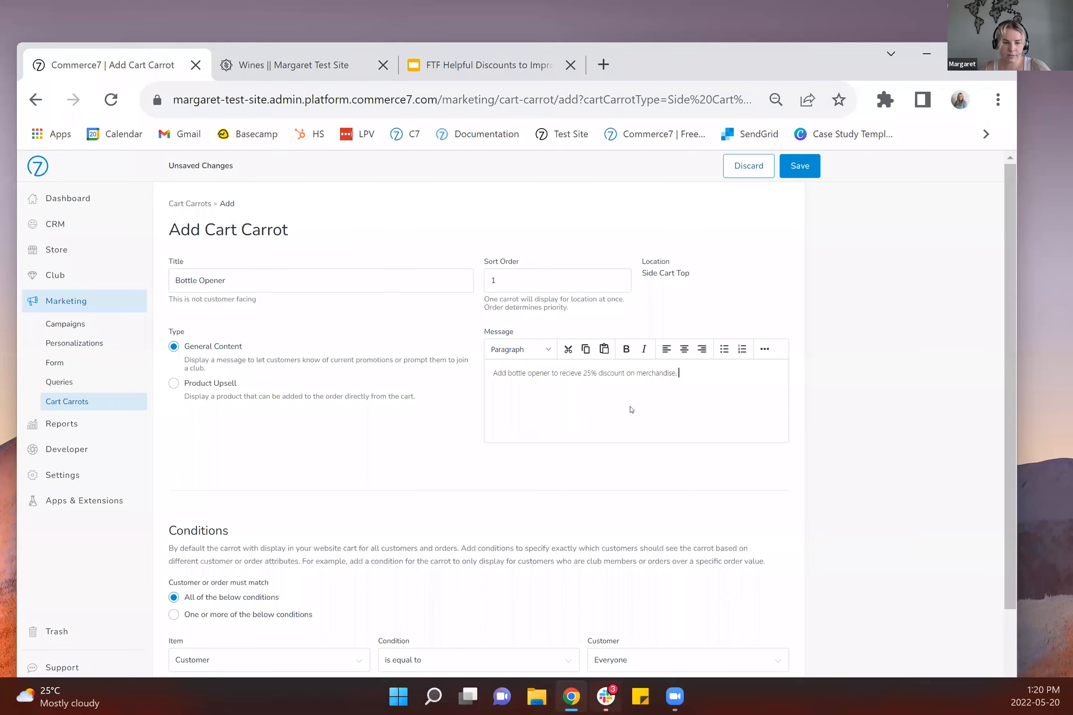
scroll(555, 432, "down", 2)
type(".")
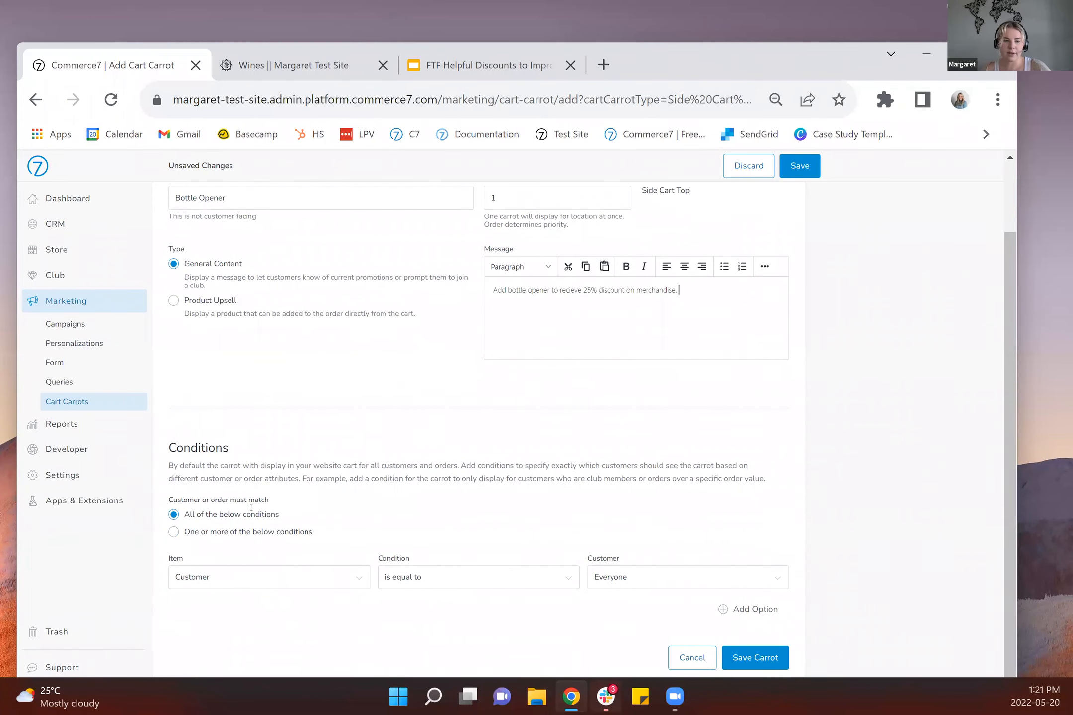
- Make the carrot a Product Upsell that offers the Bottle Opener product
left_click(174, 301)
left_click(245, 356)
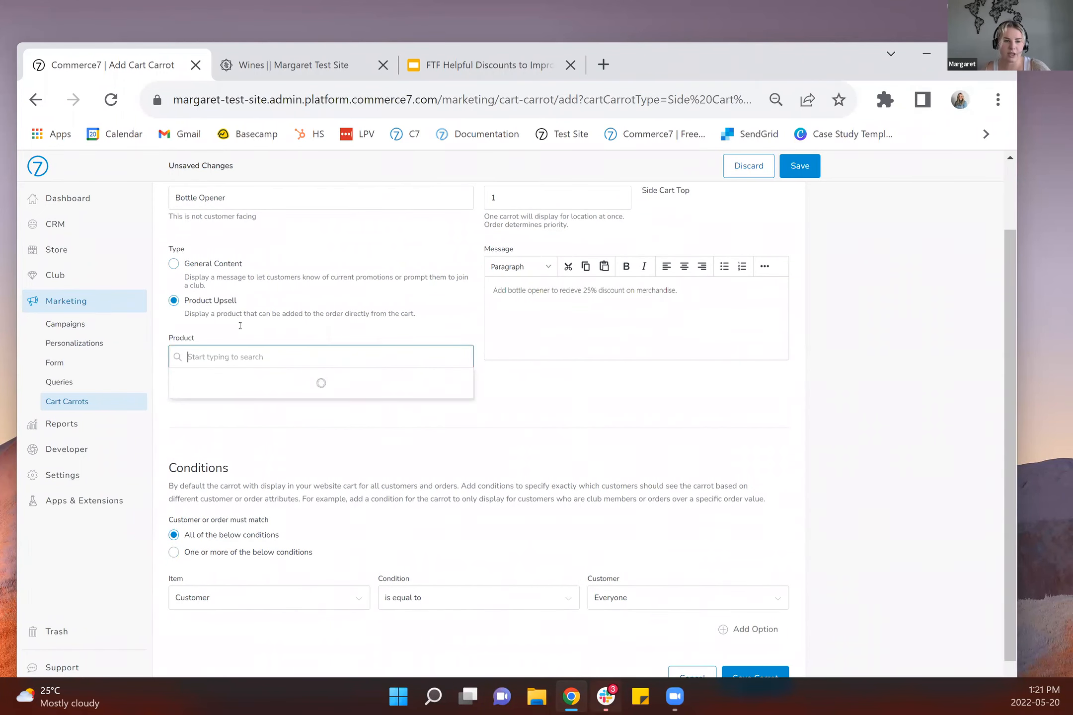
left_click(251, 501)
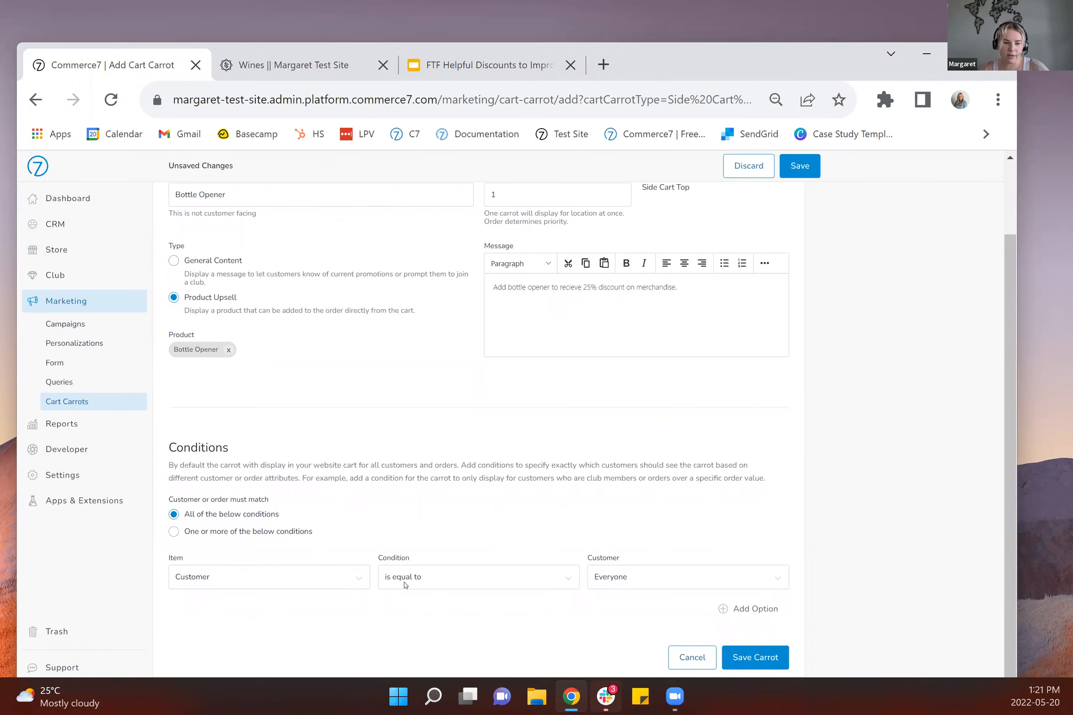
- Add a second carrot condition requiring Sku in Cart to be equal to a value
left_click(753, 610)
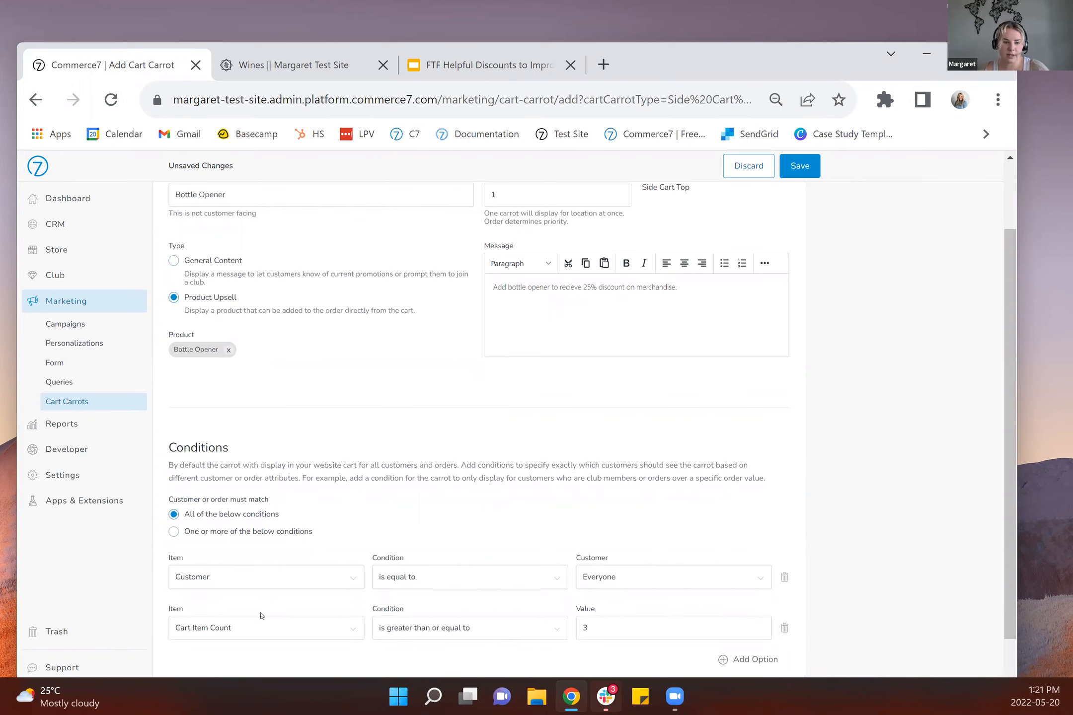
left_click(255, 627)
left_click(247, 600)
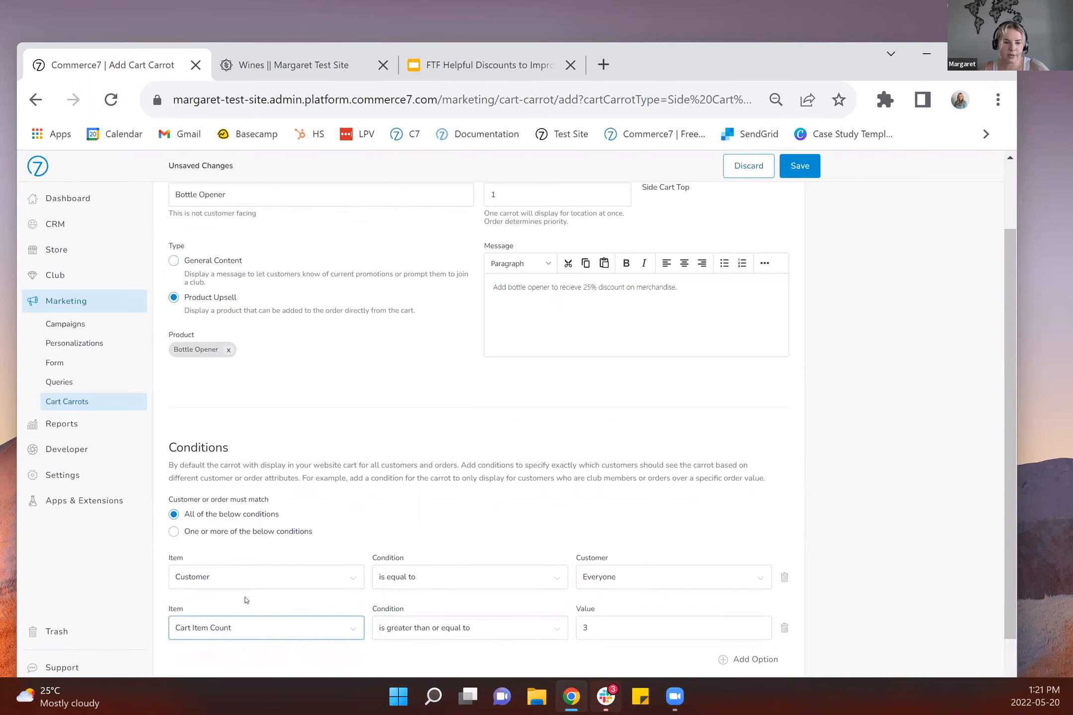
left_click(606, 628)
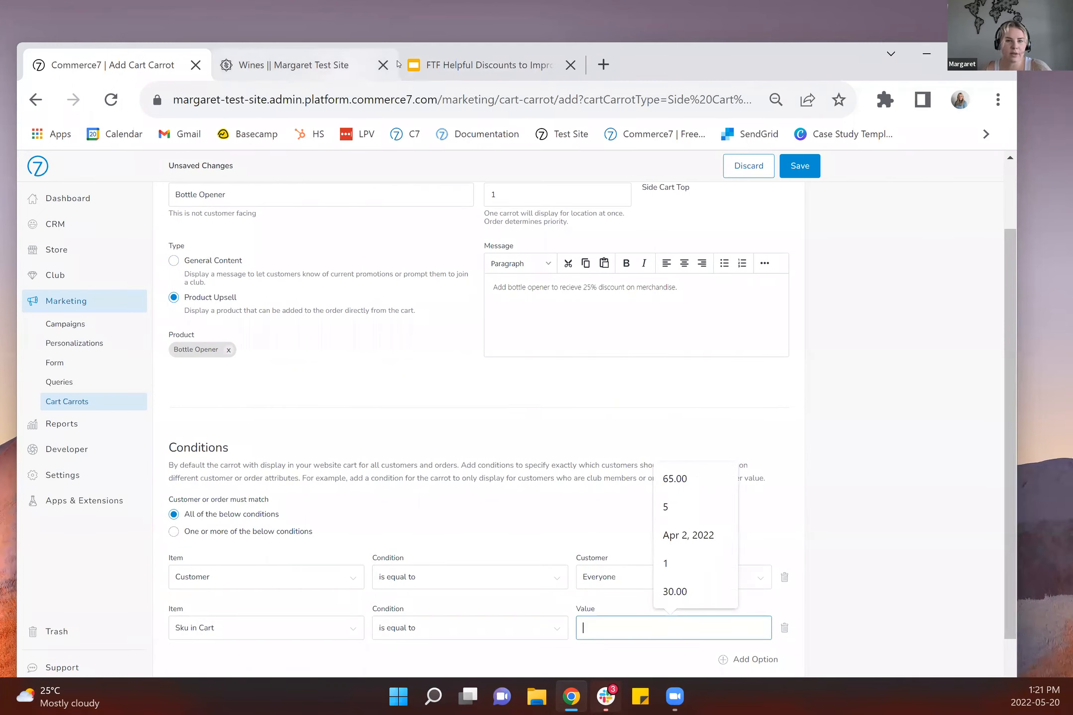
- Look up the SKU of the Sample - 2016 Cabernet Sauvignon in the store's product list, using a separate browser tab
left_click(602, 64)
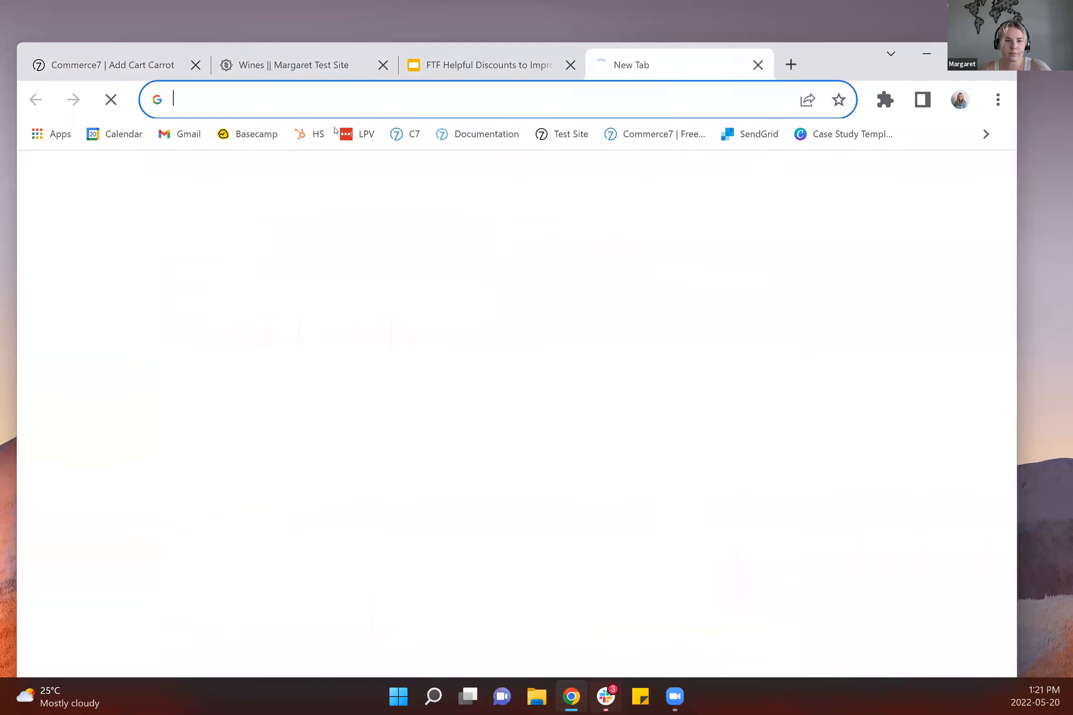
left_click(571, 135)
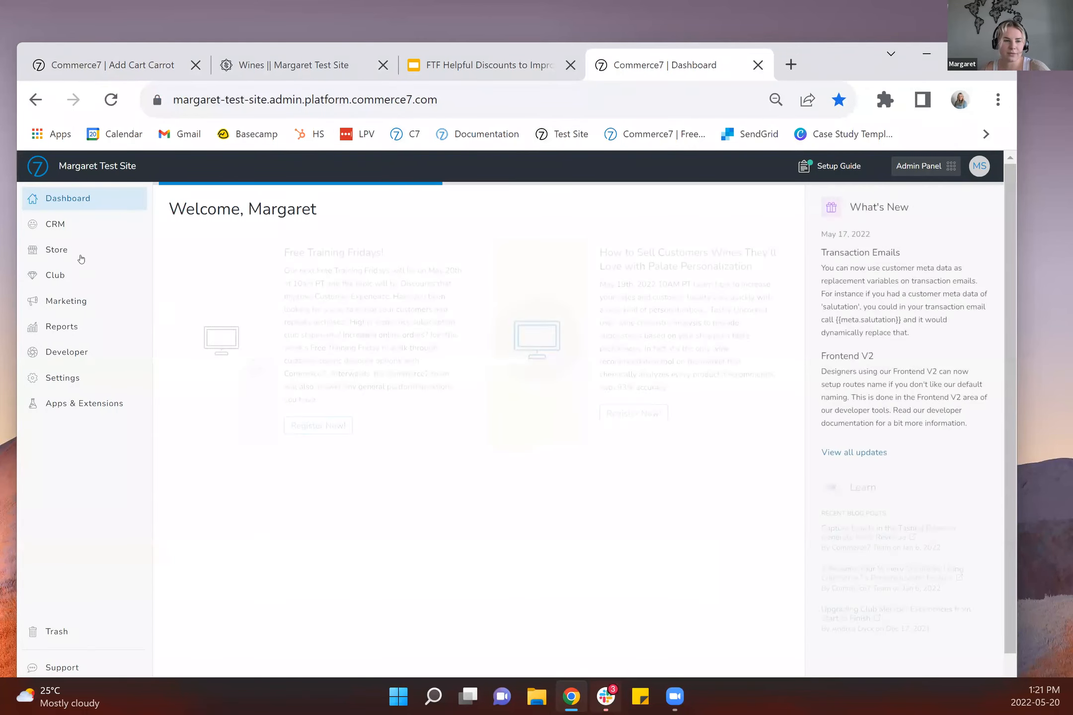
left_click(81, 259)
left_click(86, 313)
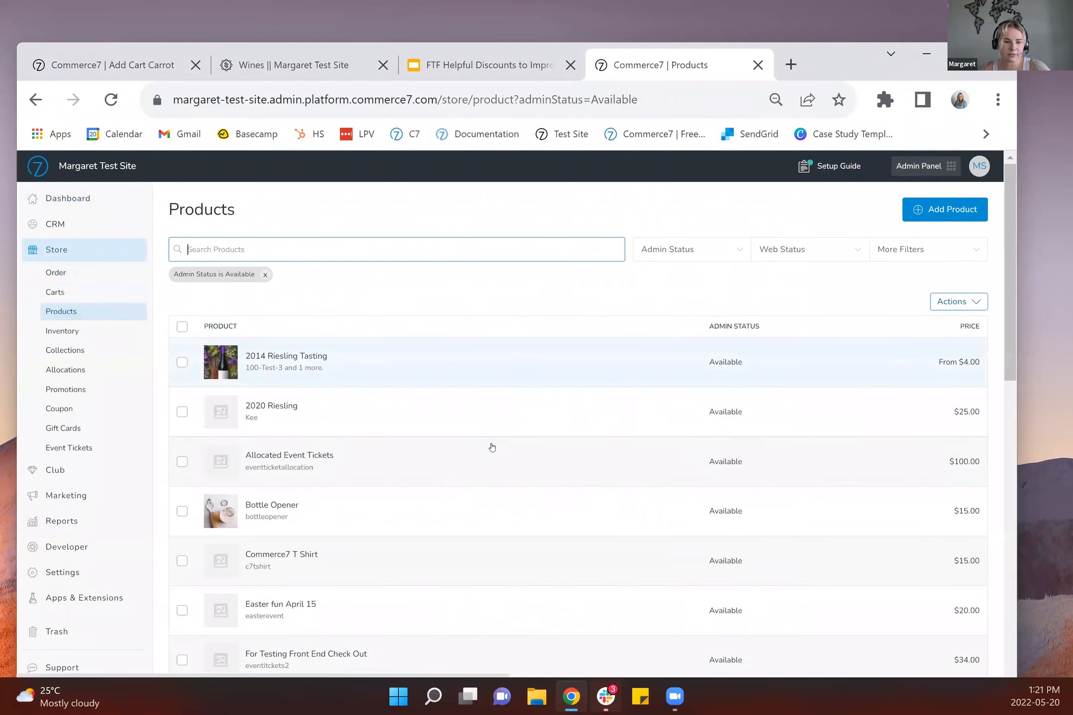
scroll(485, 457, "down", 1)
scroll(485, 457, "down", 15)
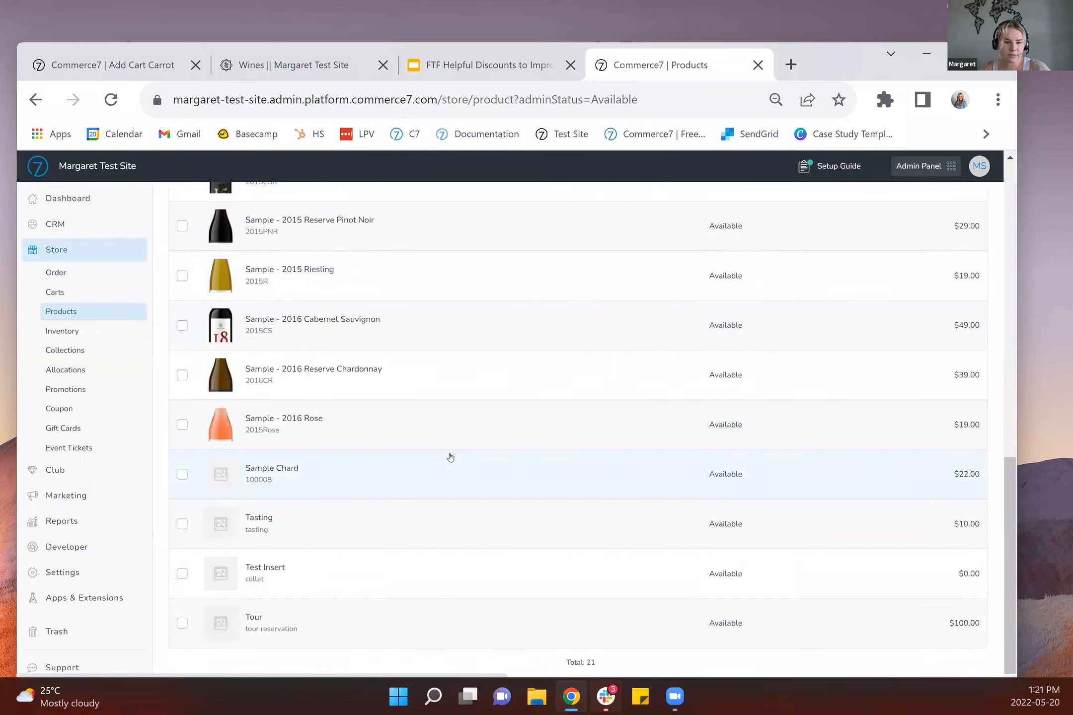
scroll(427, 412, "up", 2)
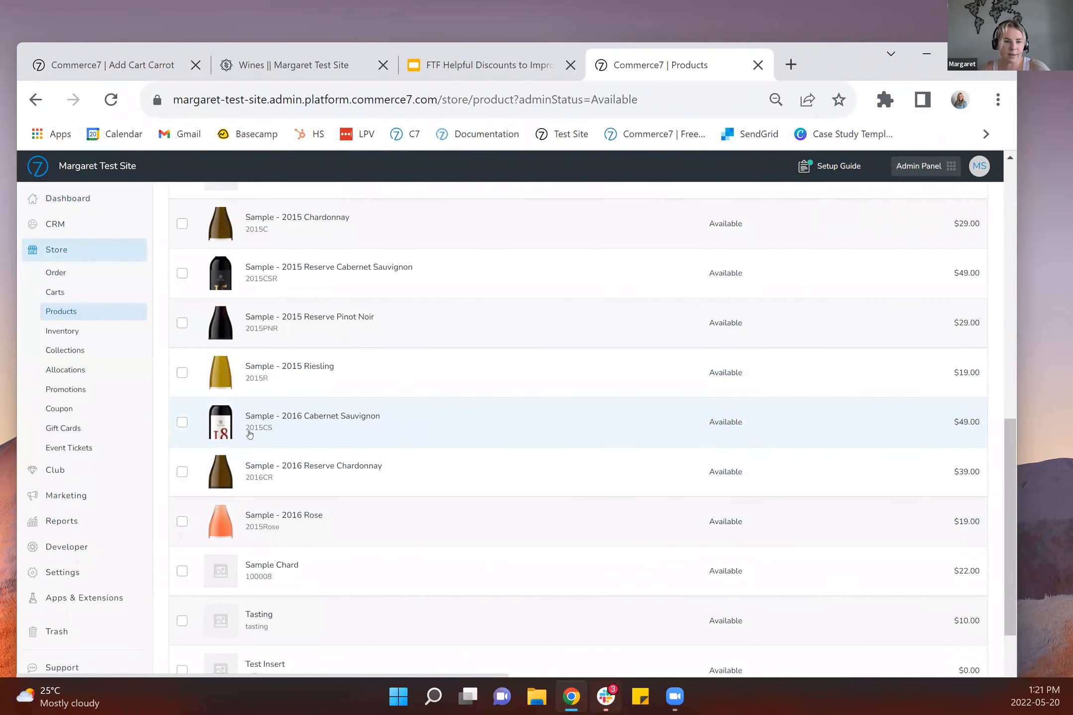
- Return to the unsaved carrot, set its Sku in Cart value to 2015CS and save the carrot
left_click(149, 64)
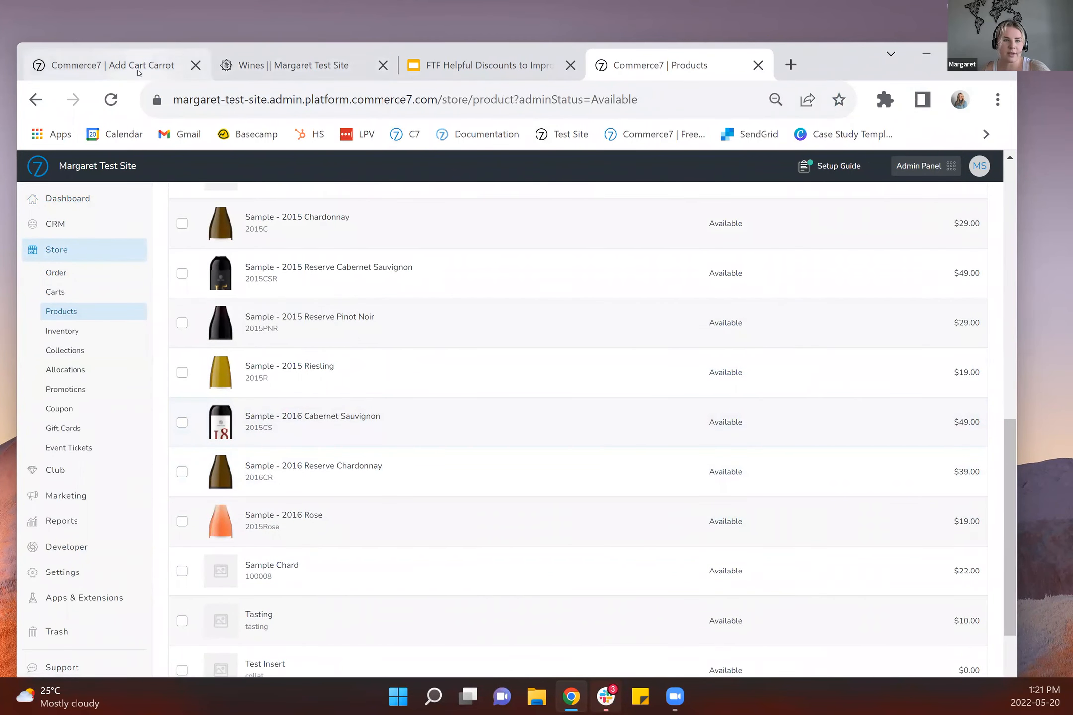
left_click(620, 629)
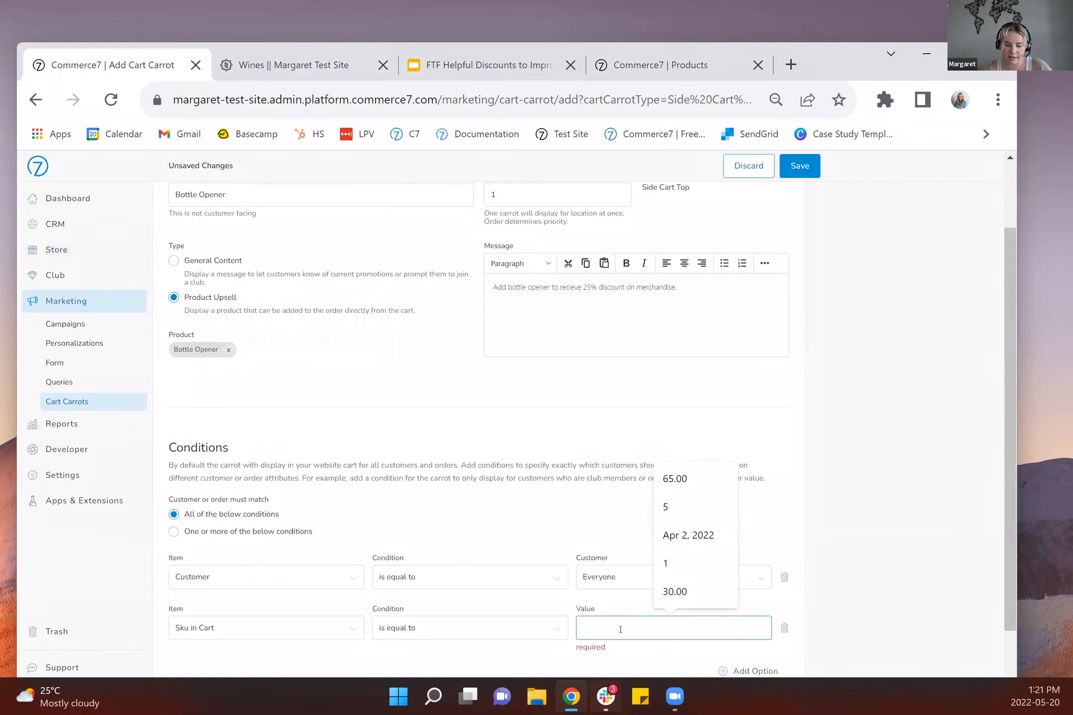
type("2015CS")
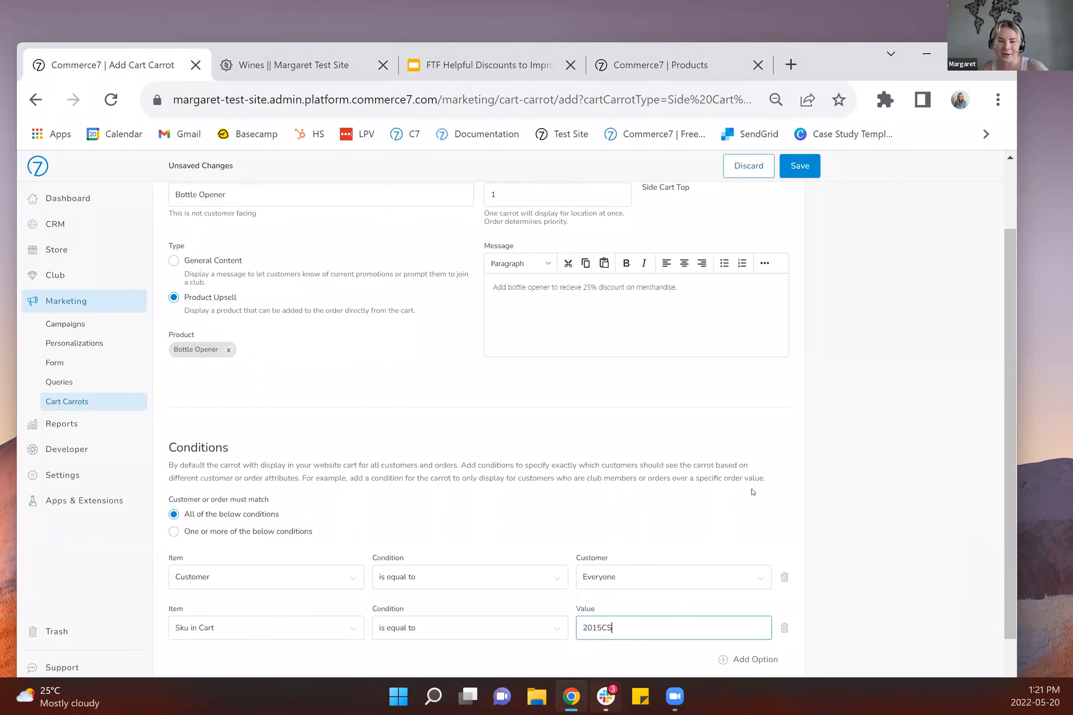
scroll(752, 490, "down", 1)
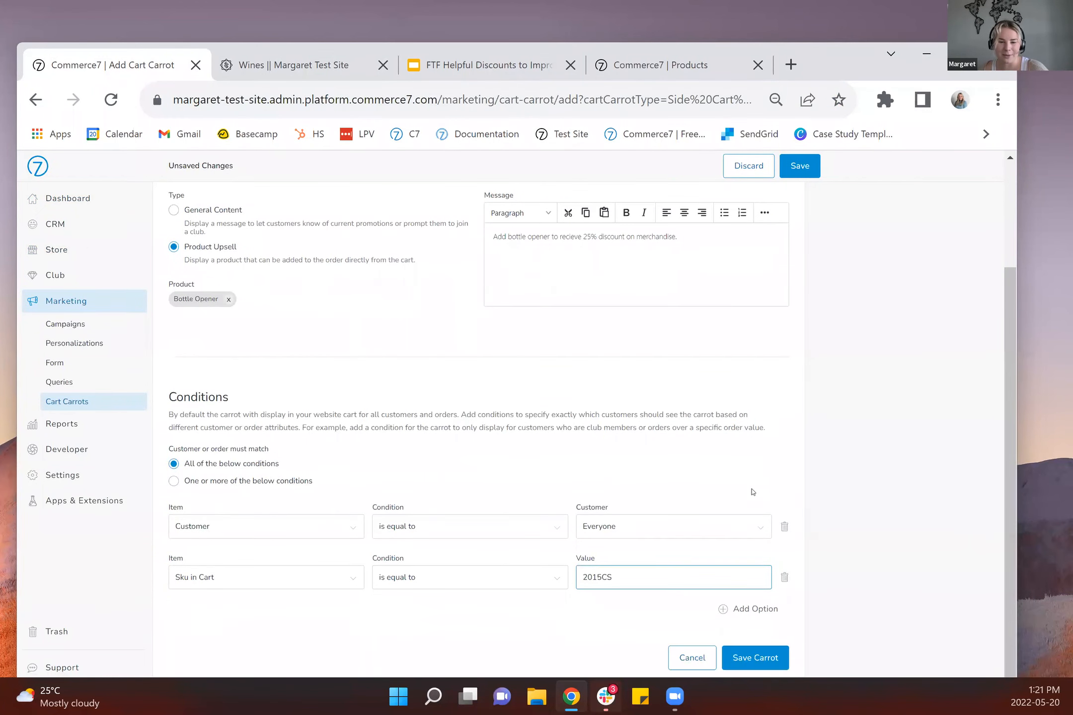
left_click(754, 658)
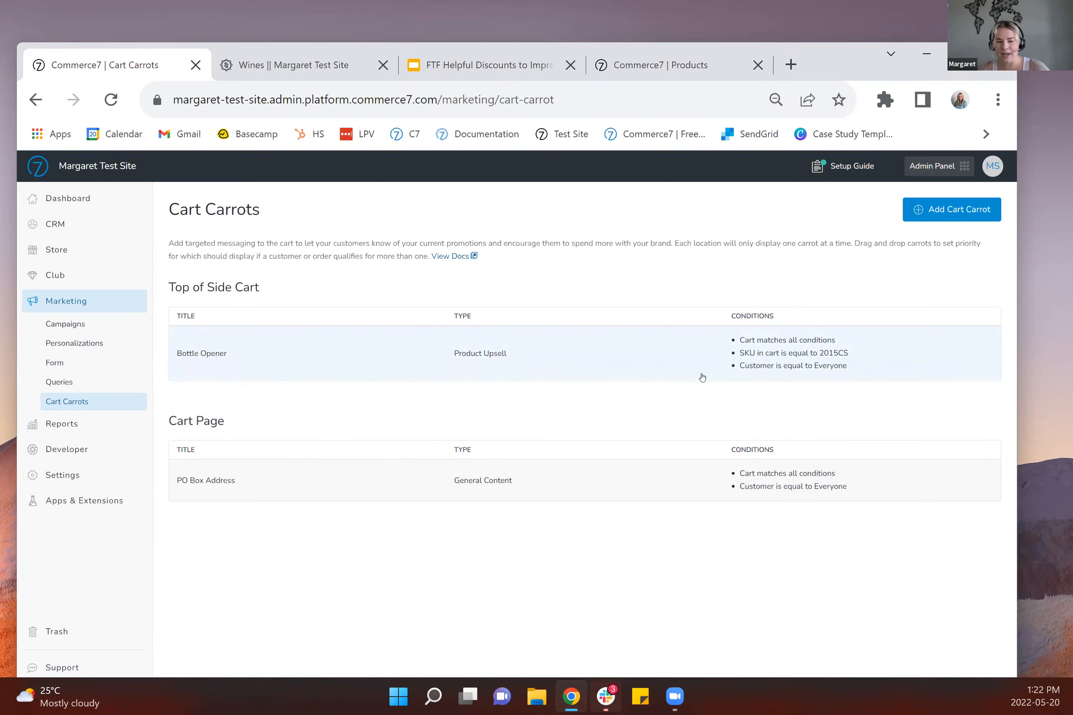
- Change the Bottle Opener carrot's SKU condition to Cart SubTotal greater than or equal to $50.00 and save it
left_click(731, 363)
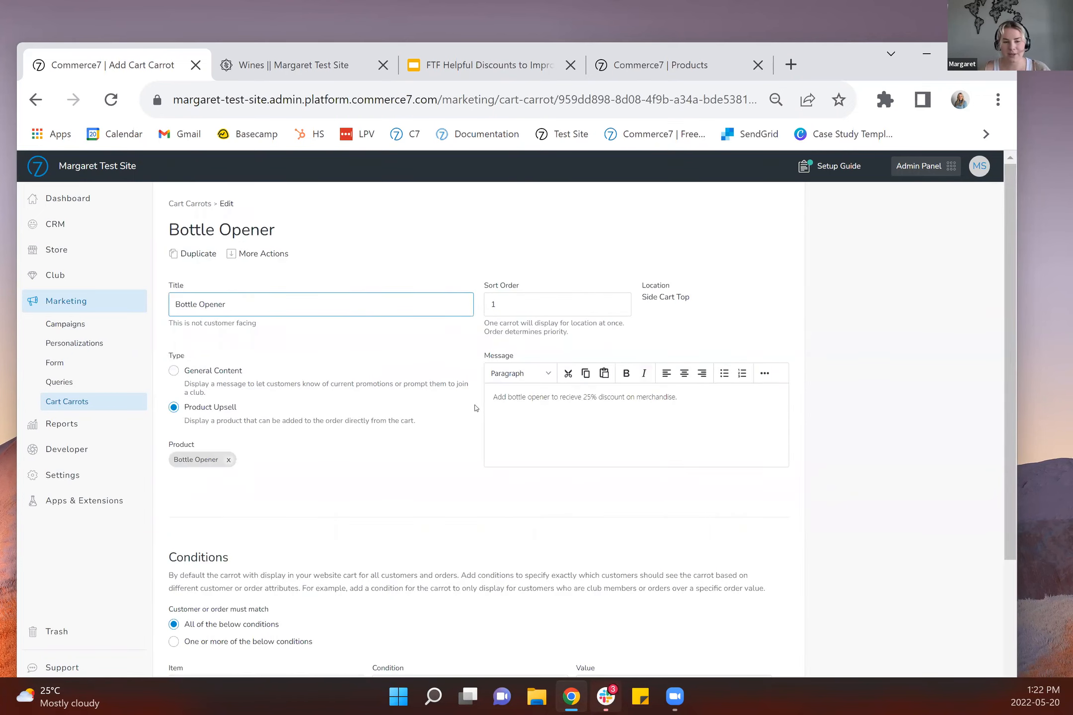
scroll(477, 406, "down", 3)
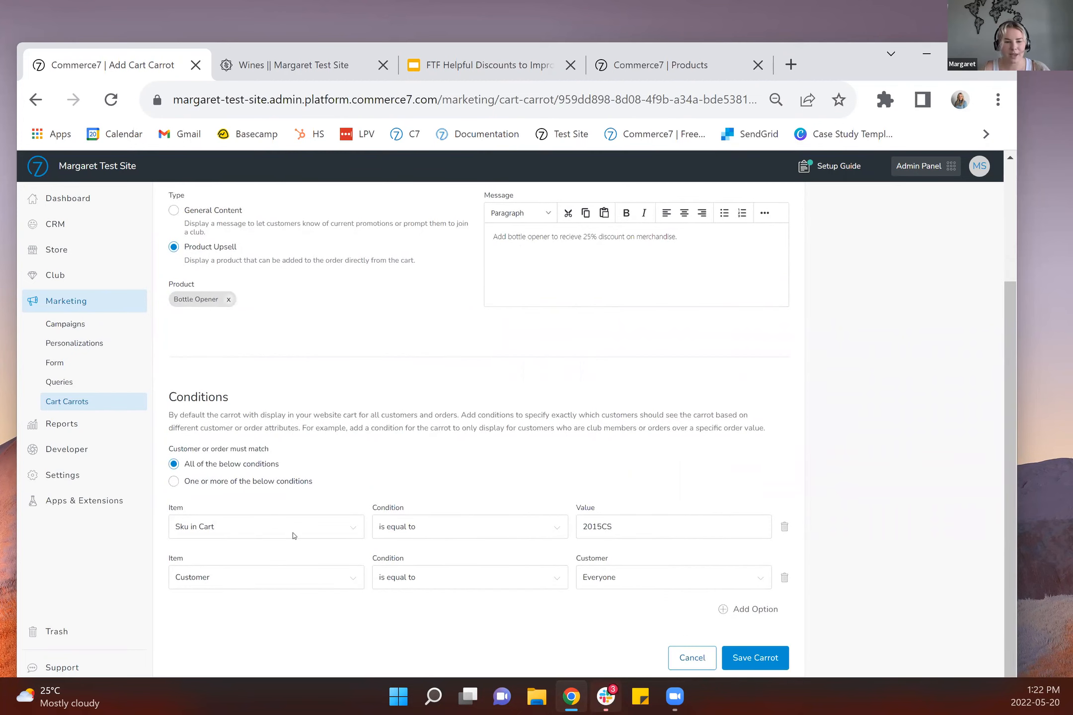
left_click(293, 536)
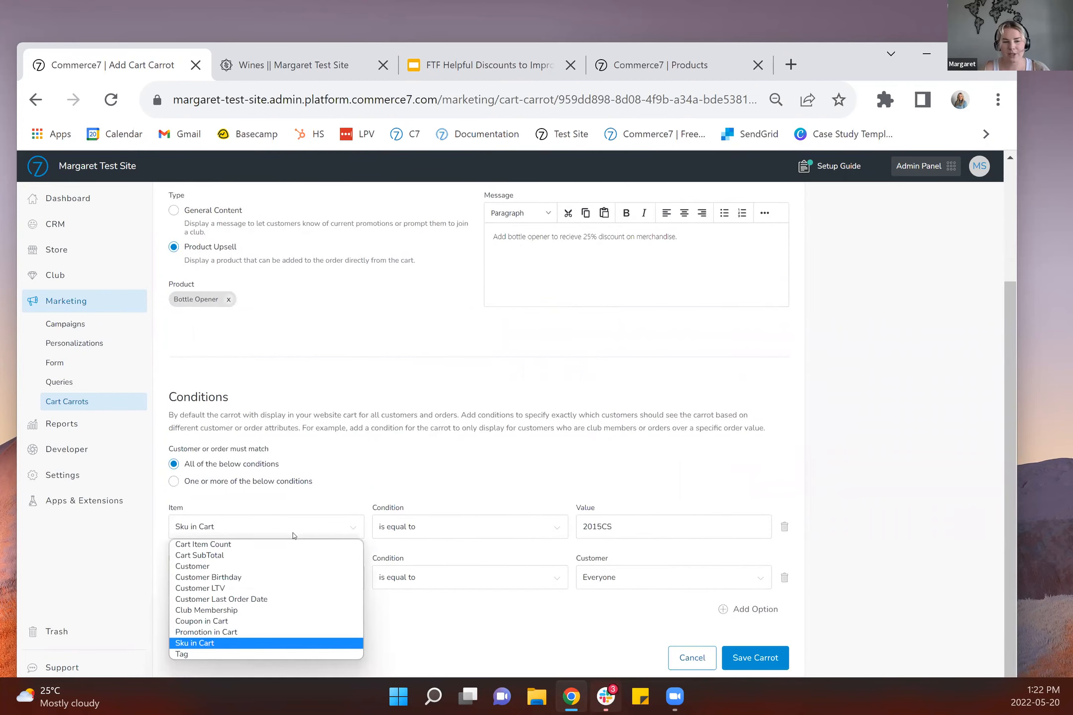
left_click(282, 555)
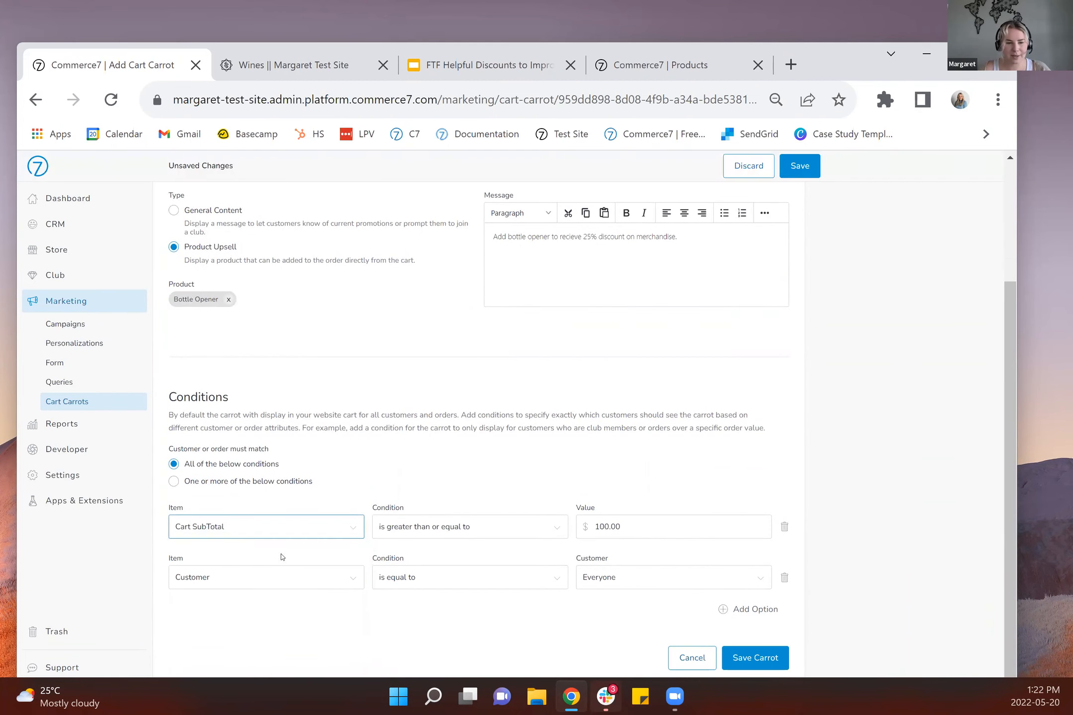
left_click(607, 526)
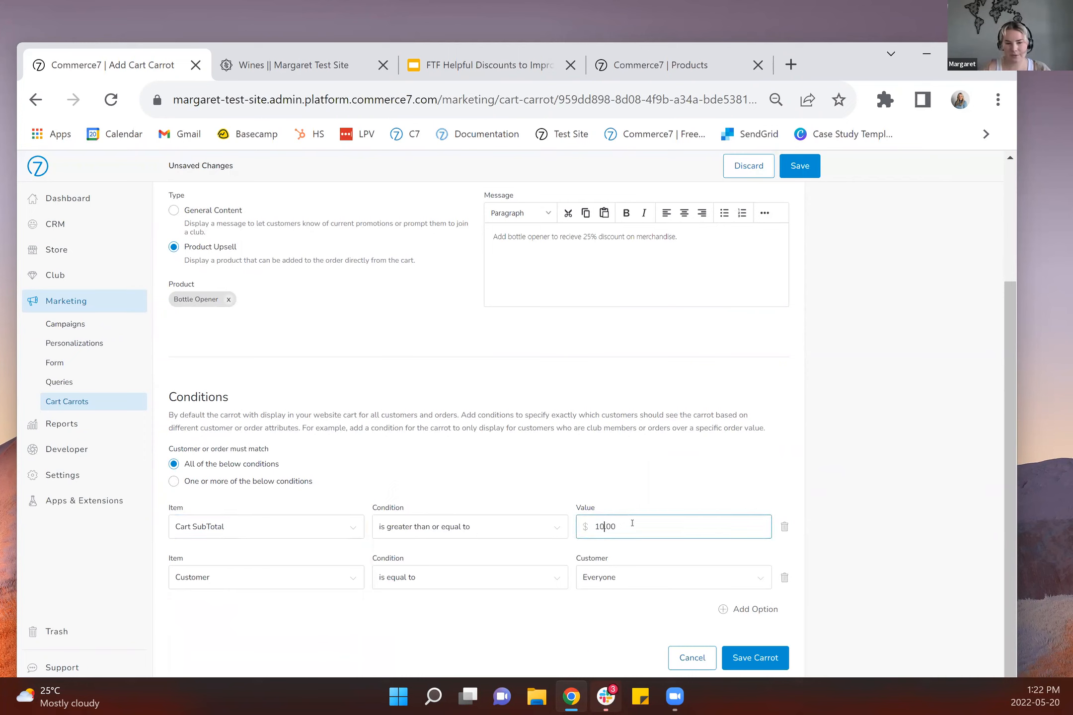
type("50.")
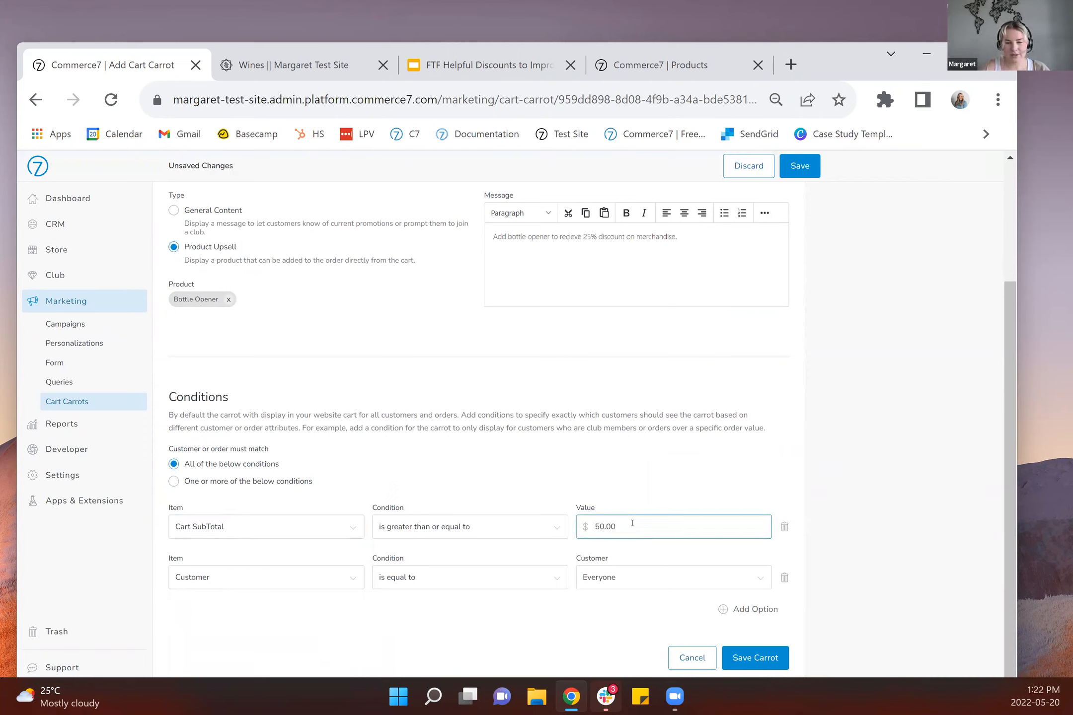
left_click(744, 657)
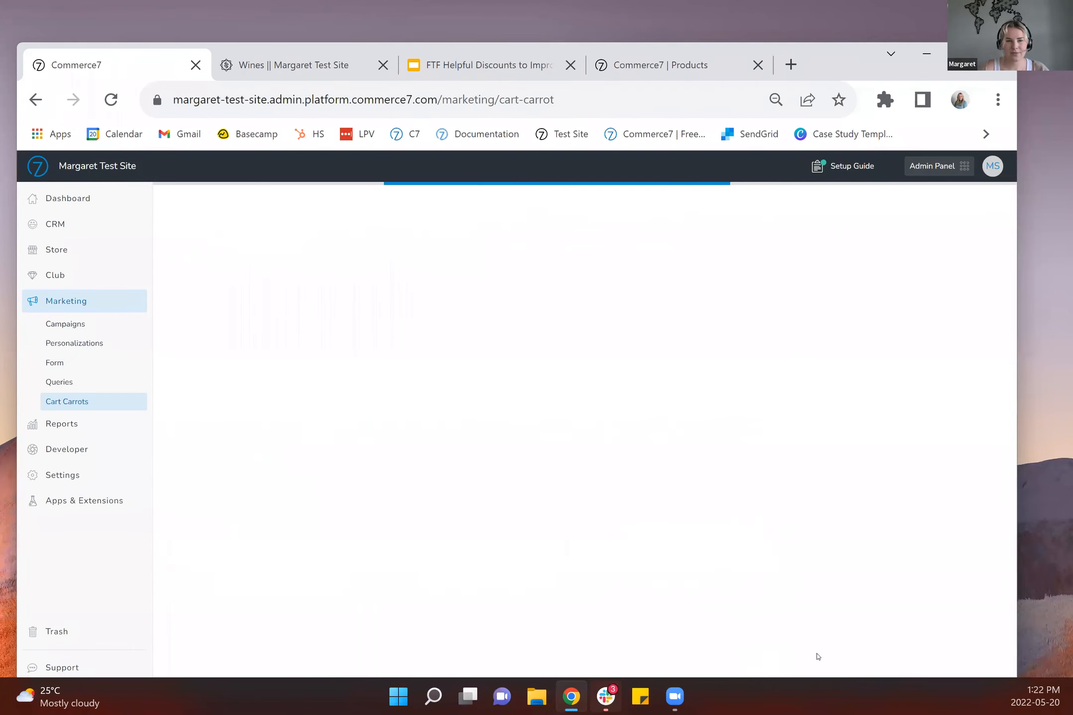
- Switch to the storefront's Wines page and add the Sample - 2015 Reserve Cabernet Sauvignon and the offered Bottle Opener to the cart
left_click(275, 66)
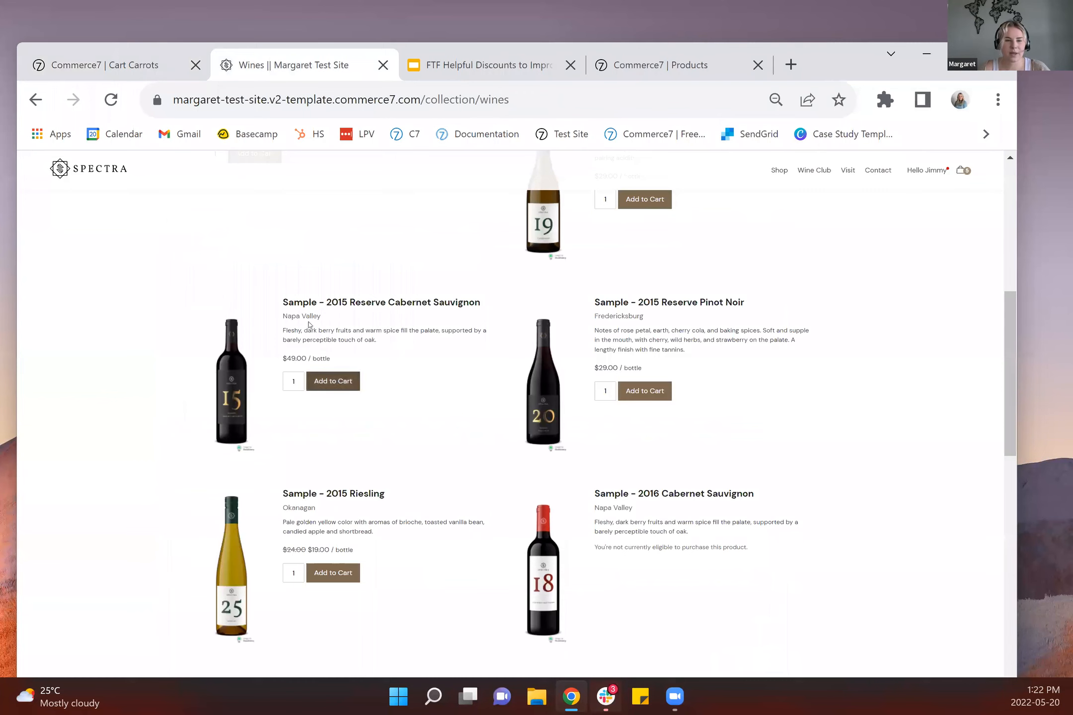
left_click(334, 381)
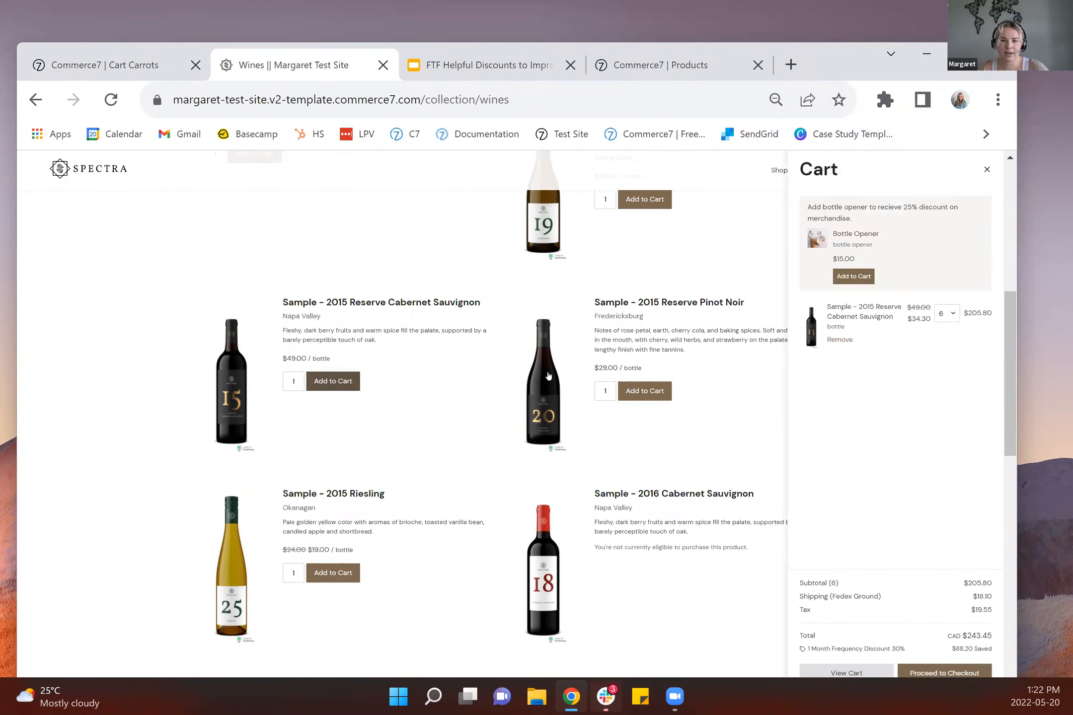
left_click(946, 313)
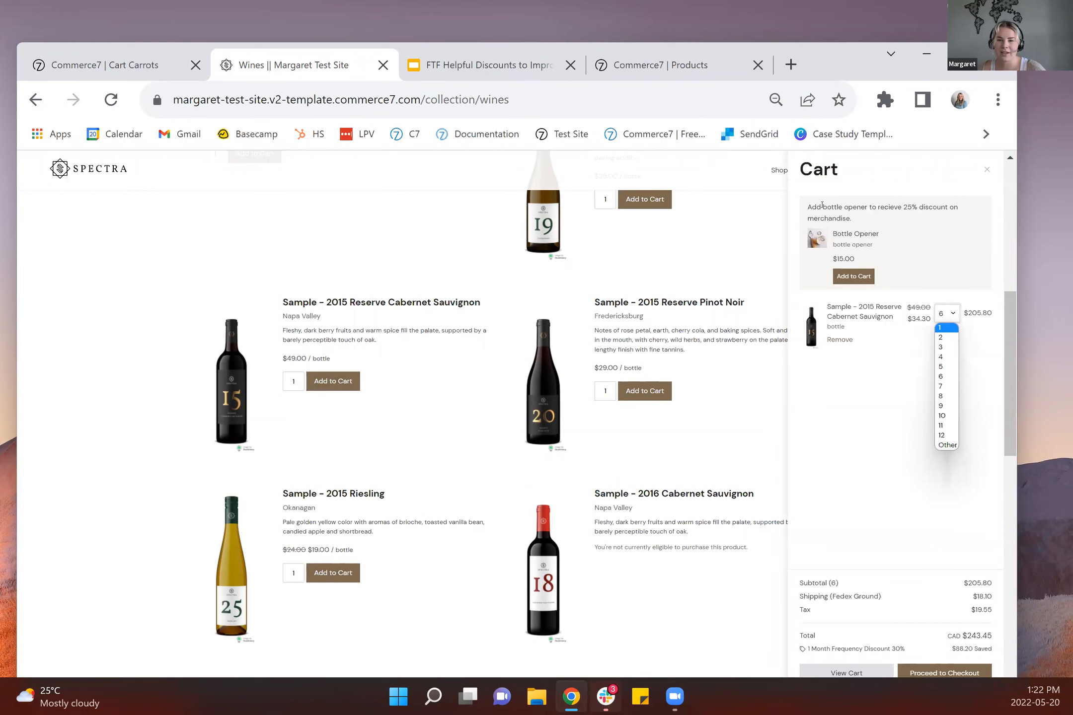
left_click(923, 226)
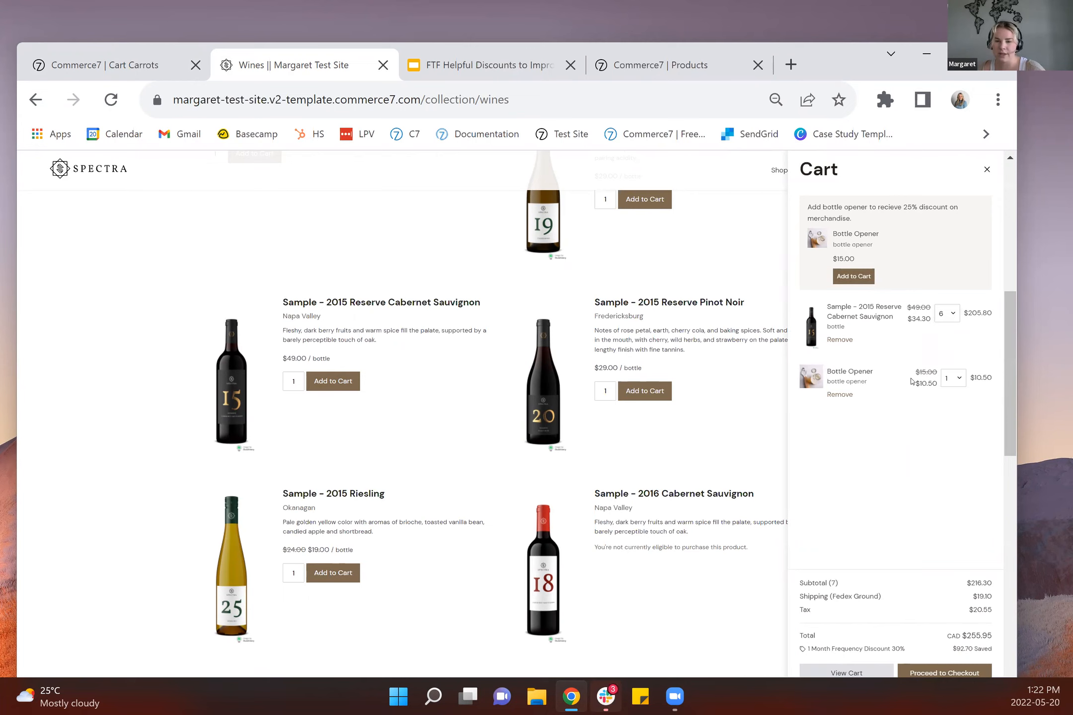
- Test the carrot's subtotal condition by setting the 2015 Reserve Cabernet Sauvignon's cart quantity to 1 and raising it to 3
left_click(946, 317)
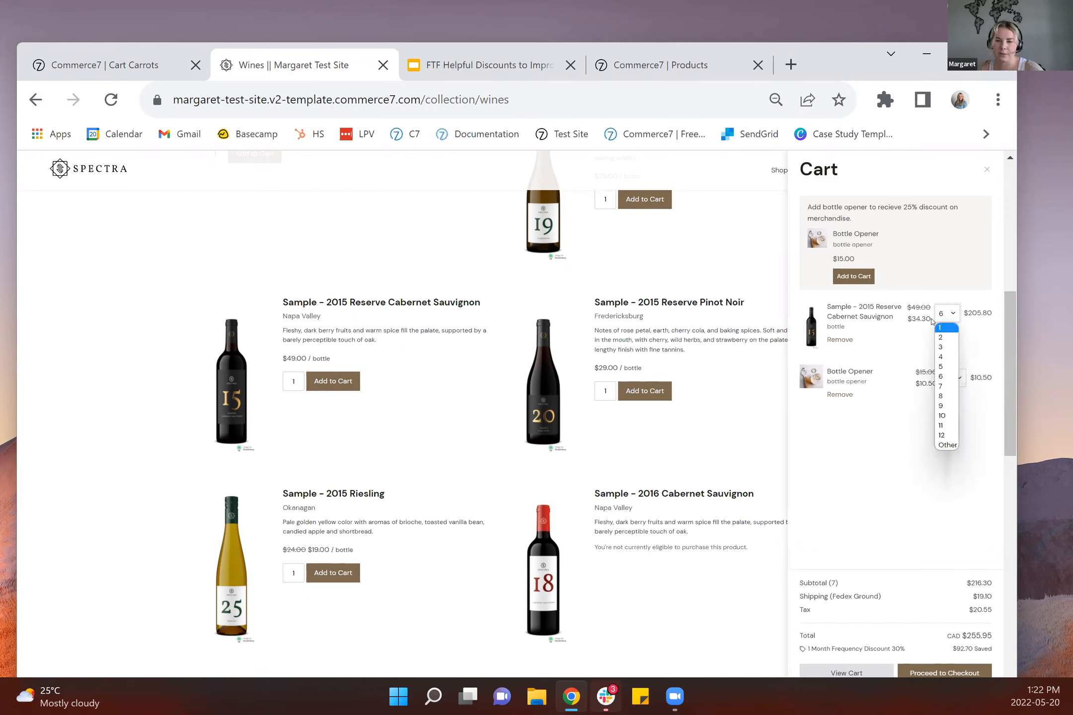
left_click(947, 327)
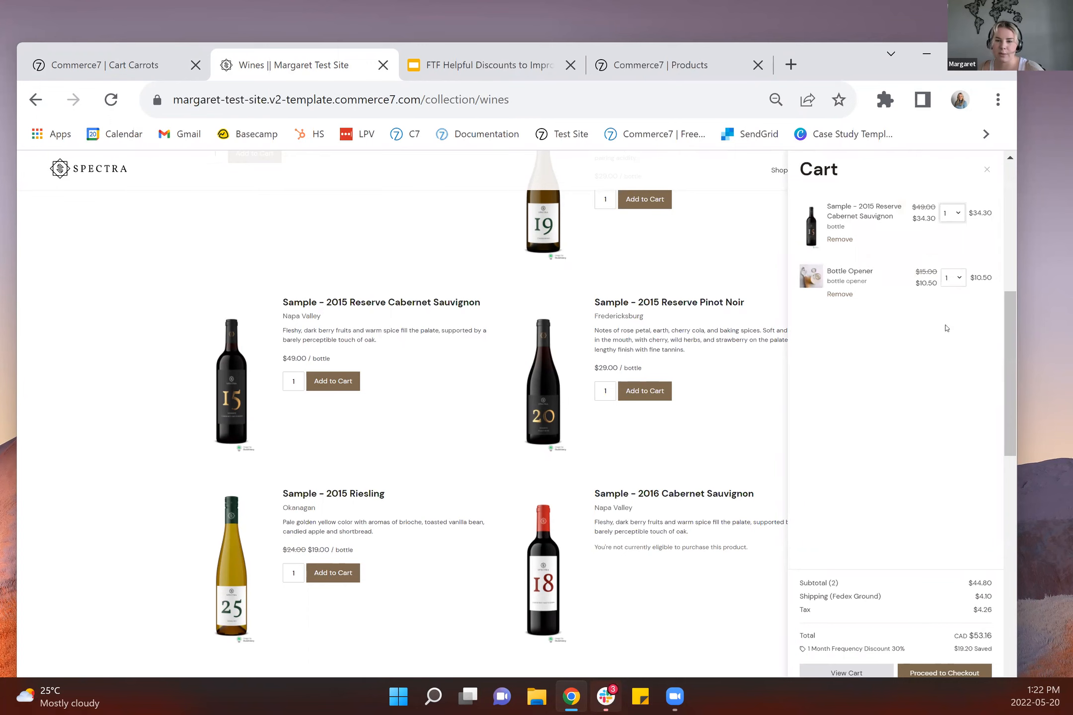
left_click(952, 212)
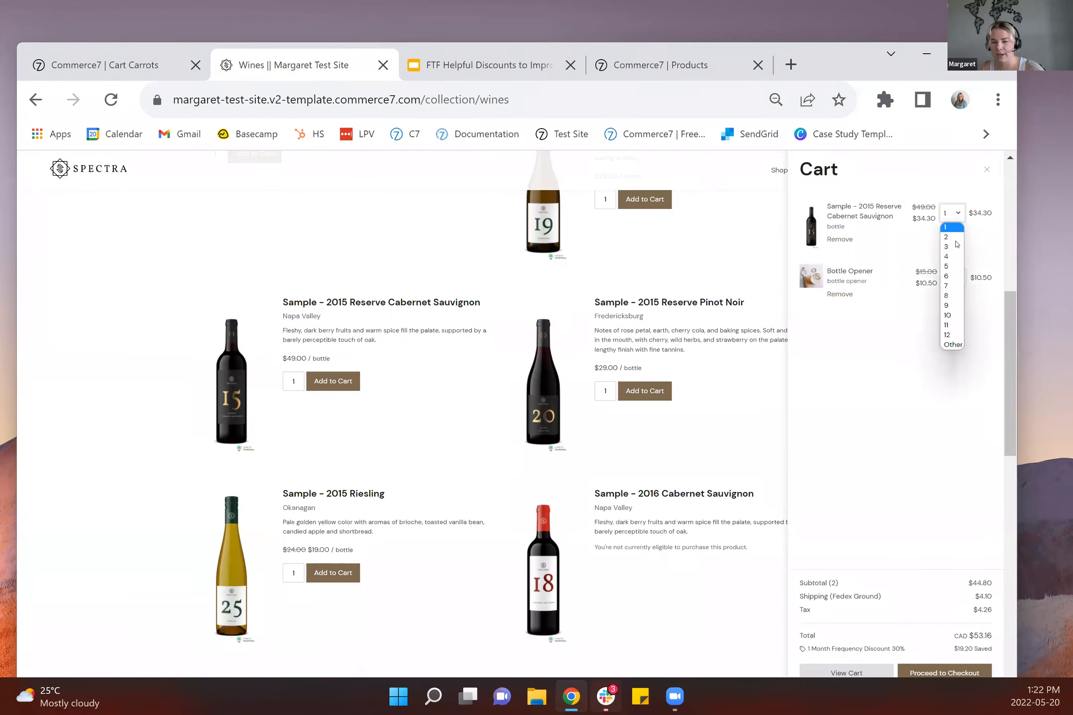
left_click(956, 251)
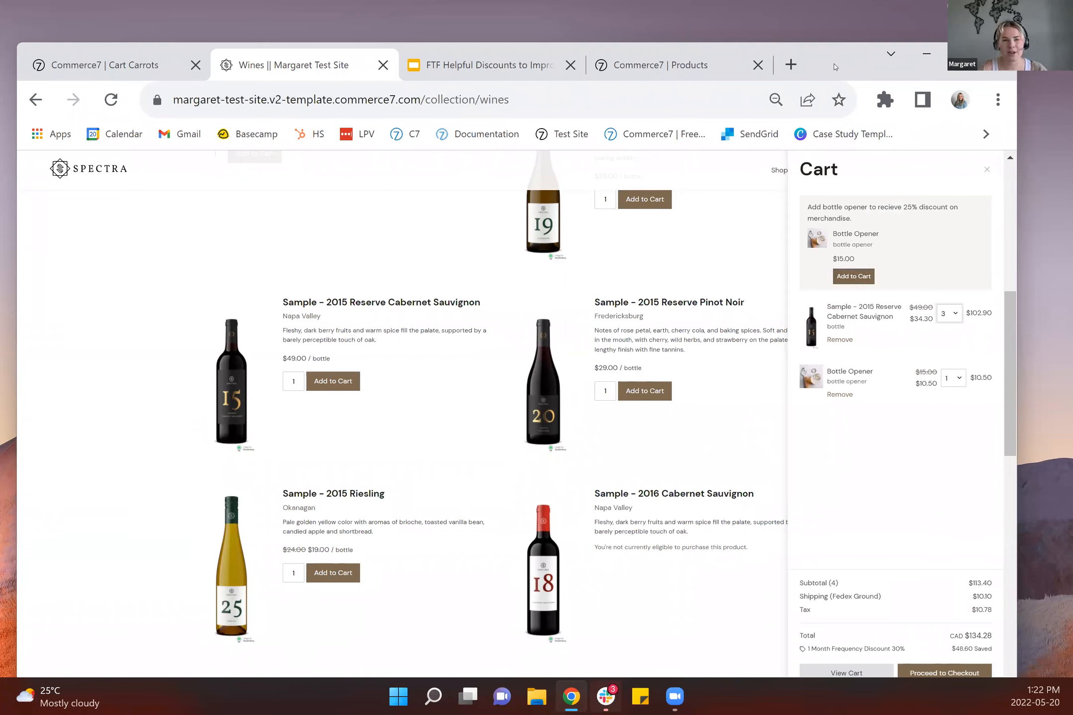
- Switch to the Google Slides deck, present it from the Upsell & Discount Merchandise slide and advance to the Questions slide
left_click_drag(847, 38, 850, 36)
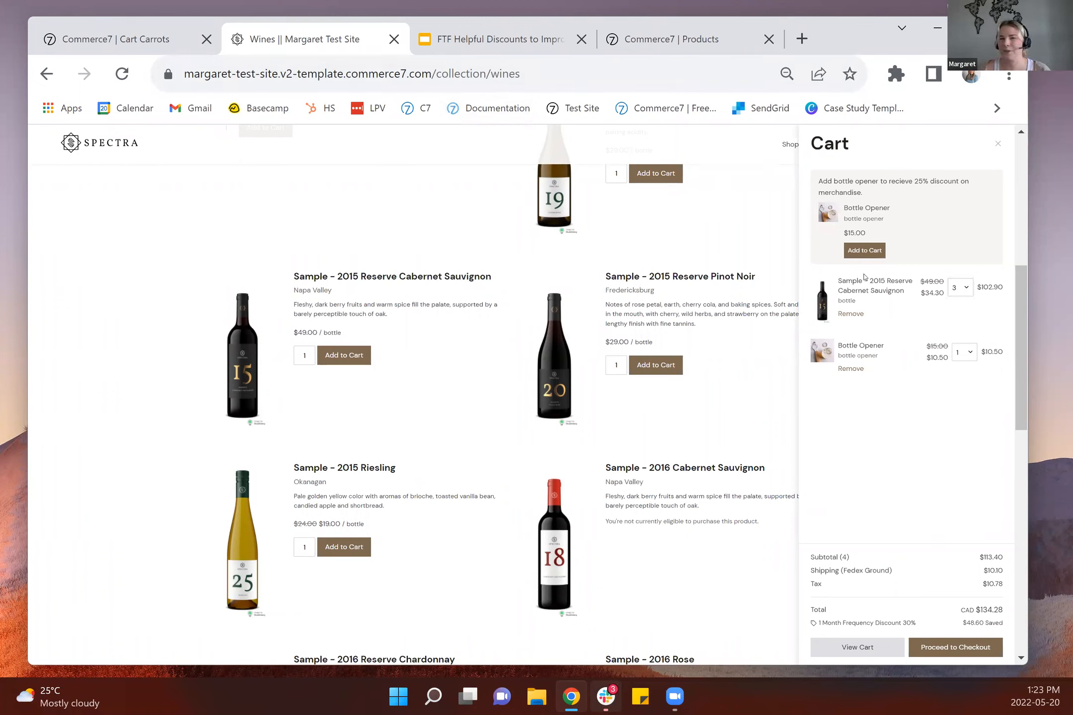
left_click(495, 39)
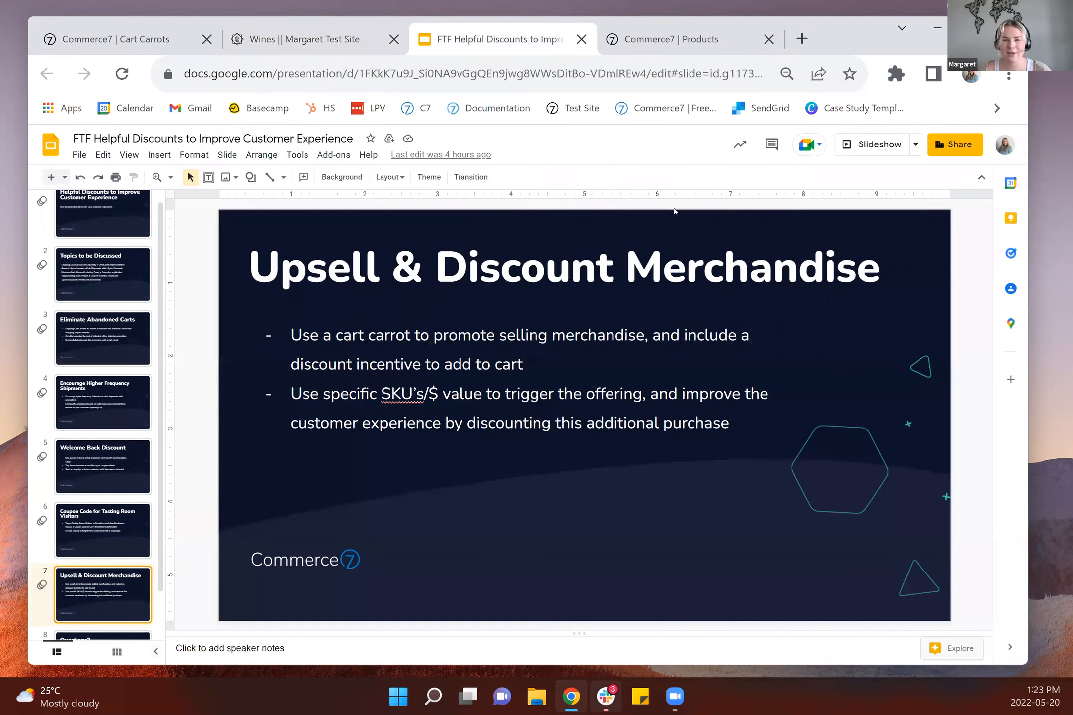
left_click(854, 147)
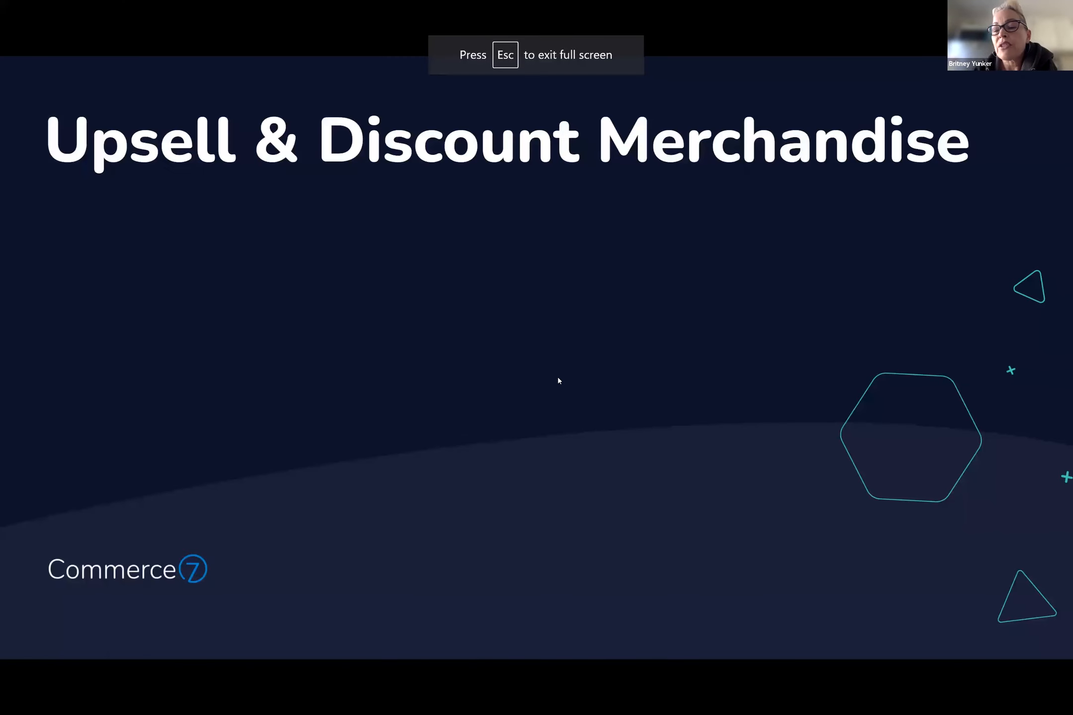
left_click(557, 377)
left_click(557, 377)
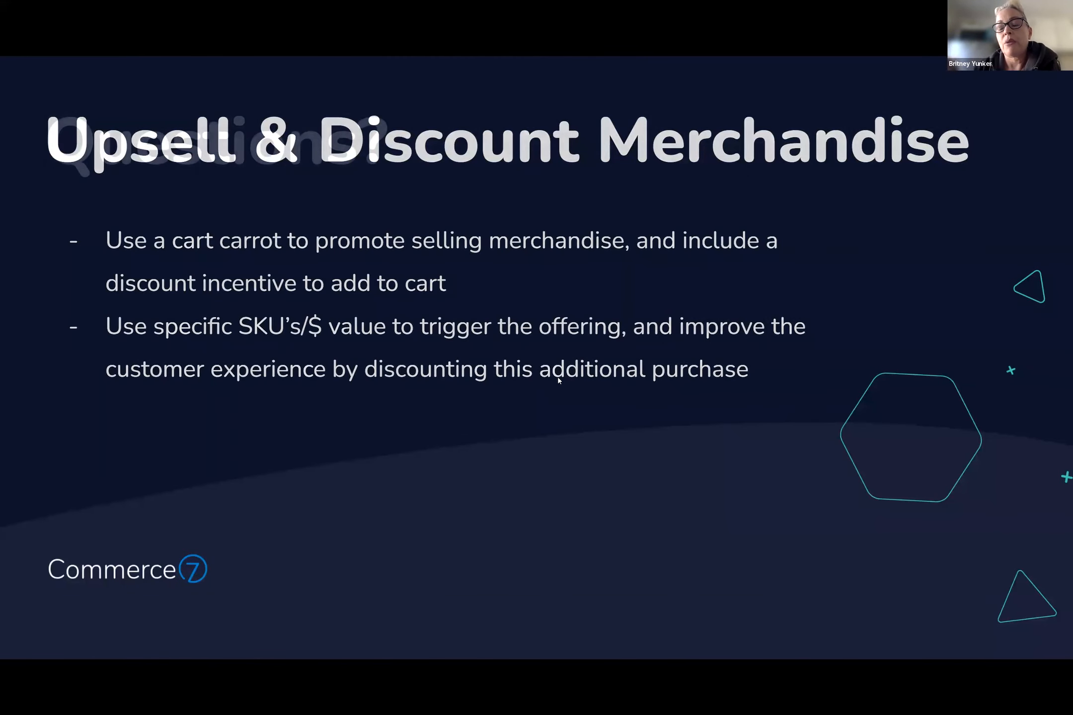